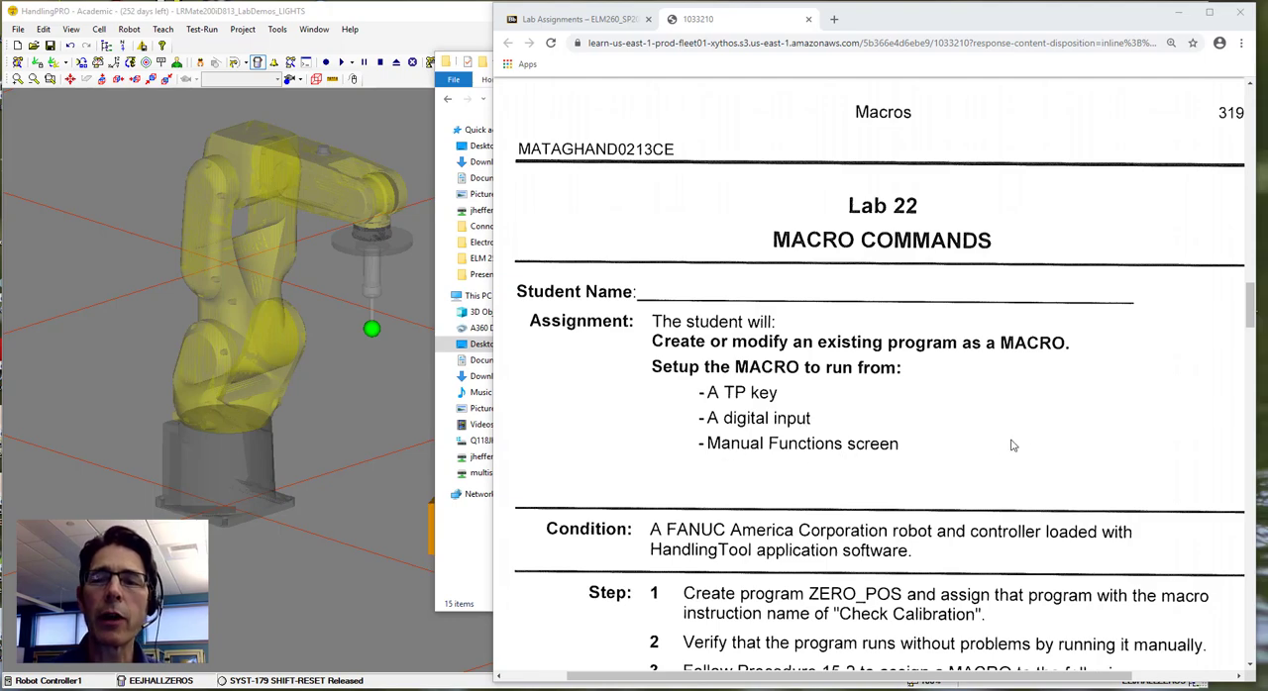
Review the Lab 22 macro assignment steps and switch to the HandlingPRO robot cell.
scroll(1027, 445, down, 2)
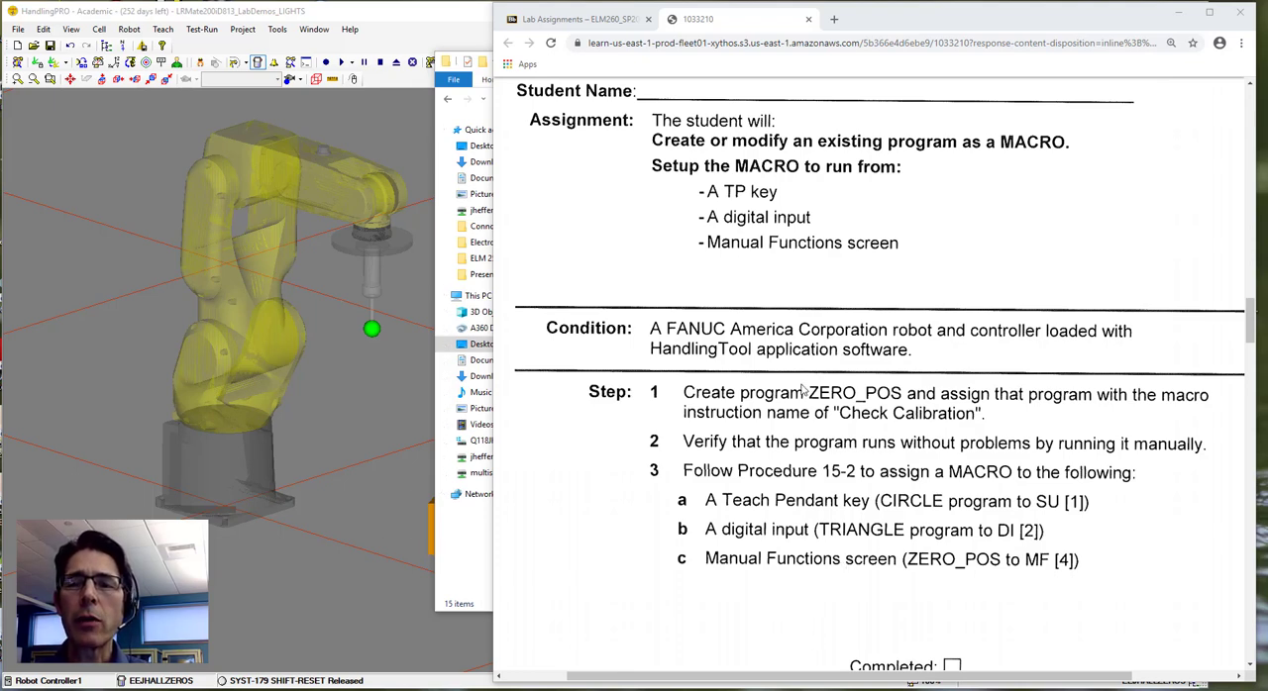
mouse_move(333, 688)
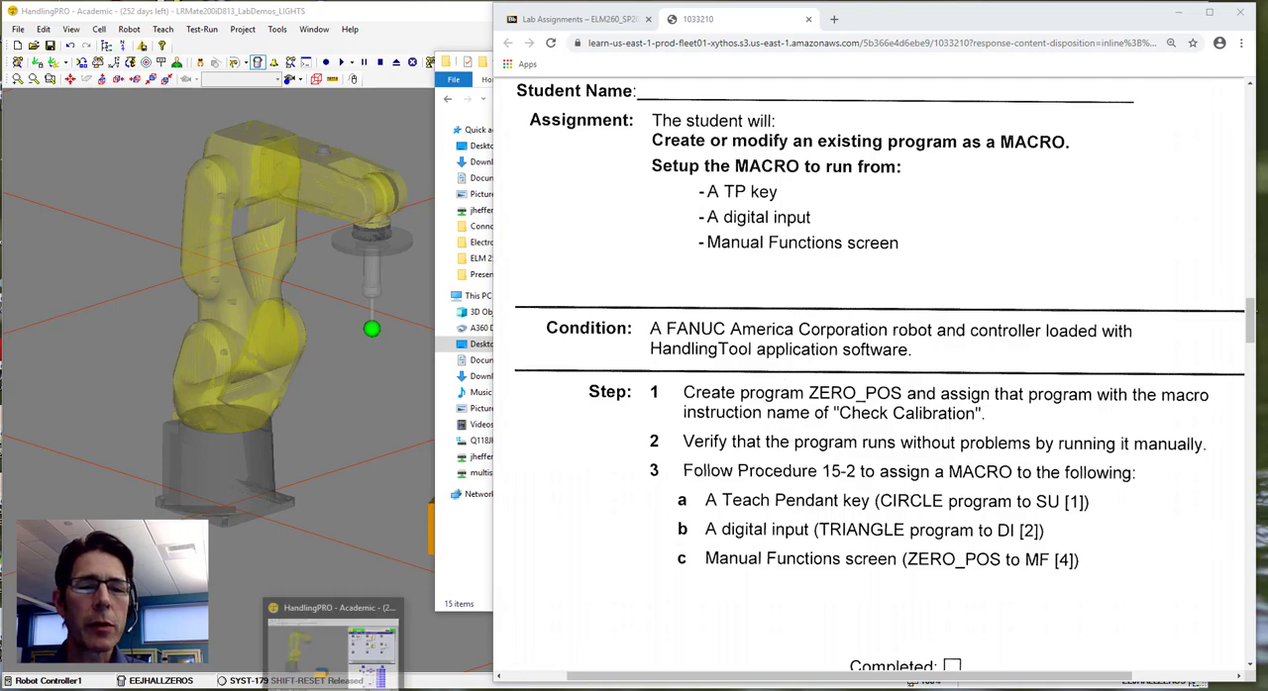
click(333, 644)
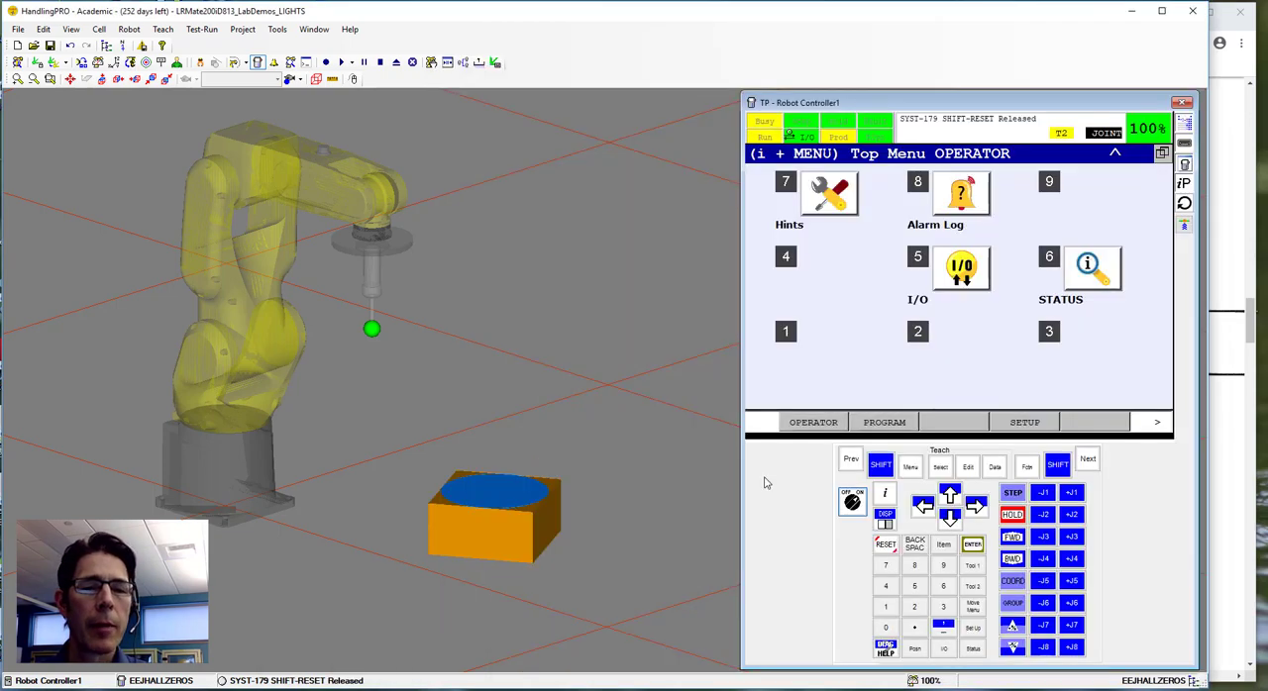
Display the controller's position registers on the teach pendant.
click(940, 469)
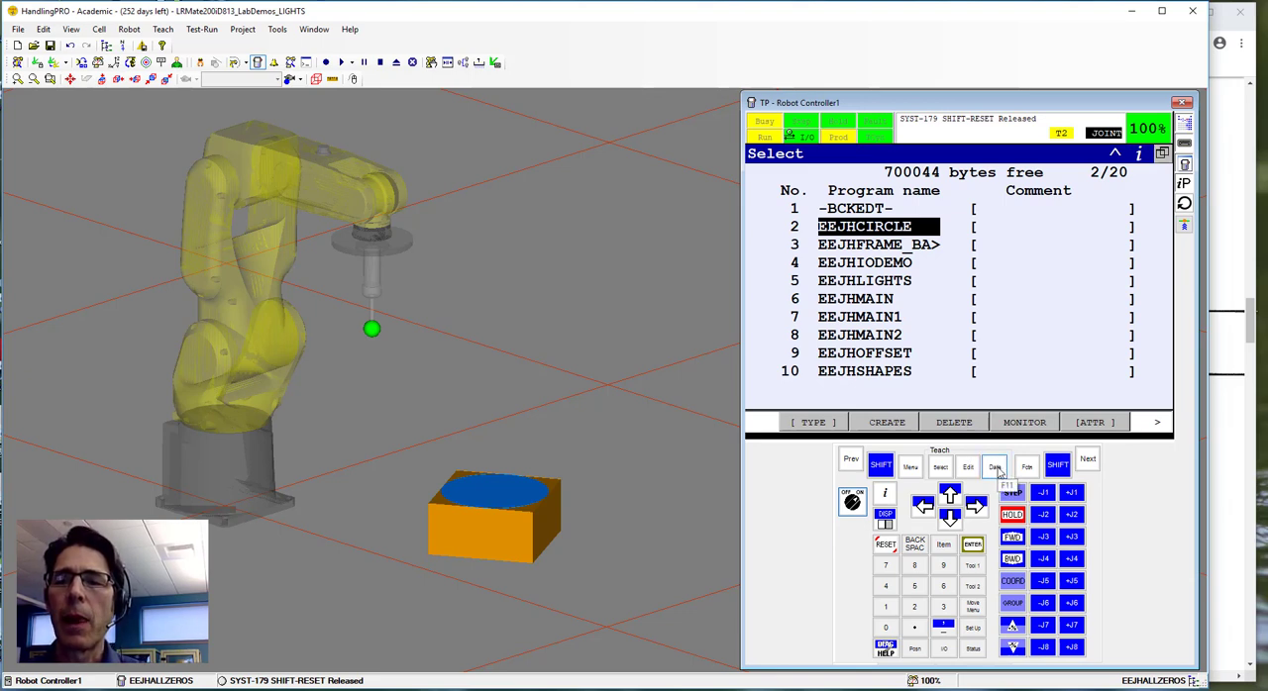
click(995, 469)
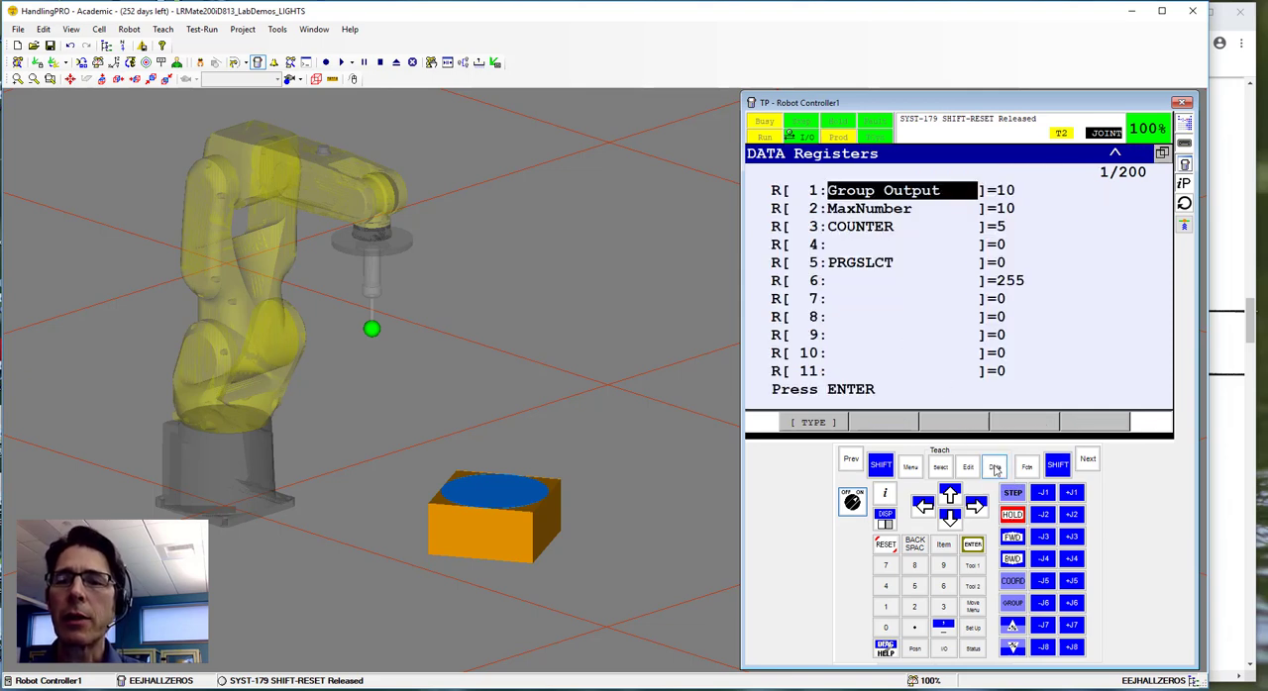
click(813, 423)
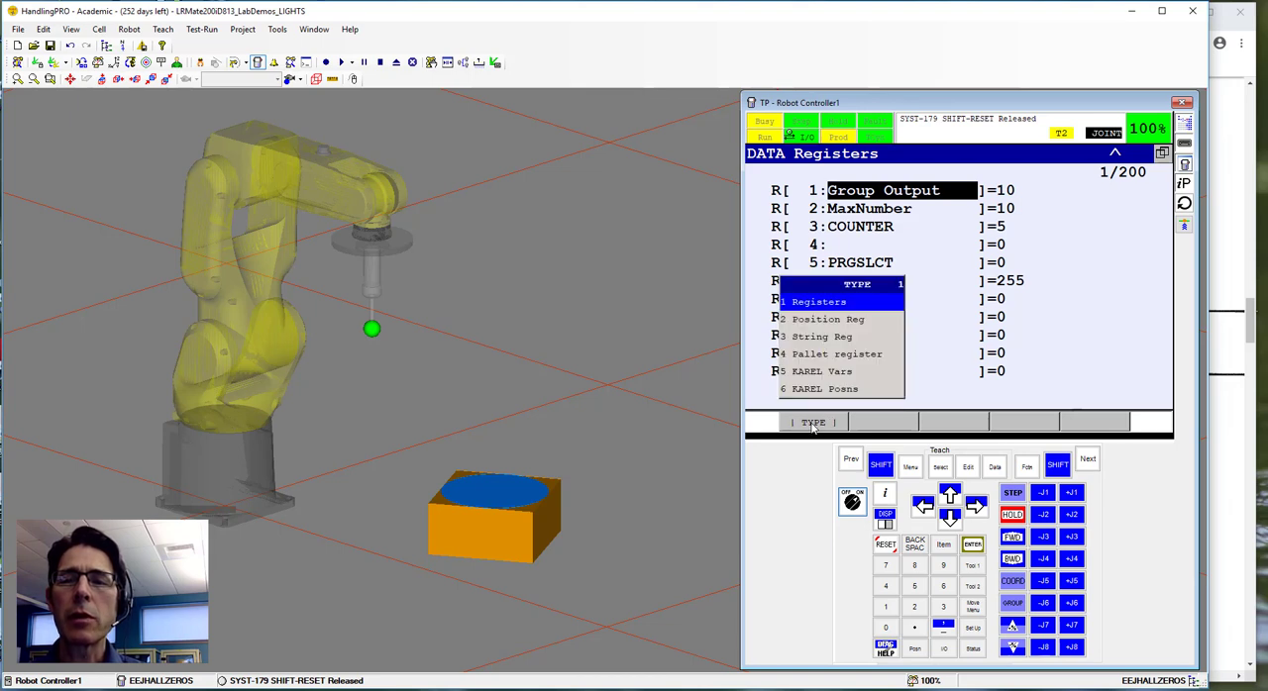
click(821, 323)
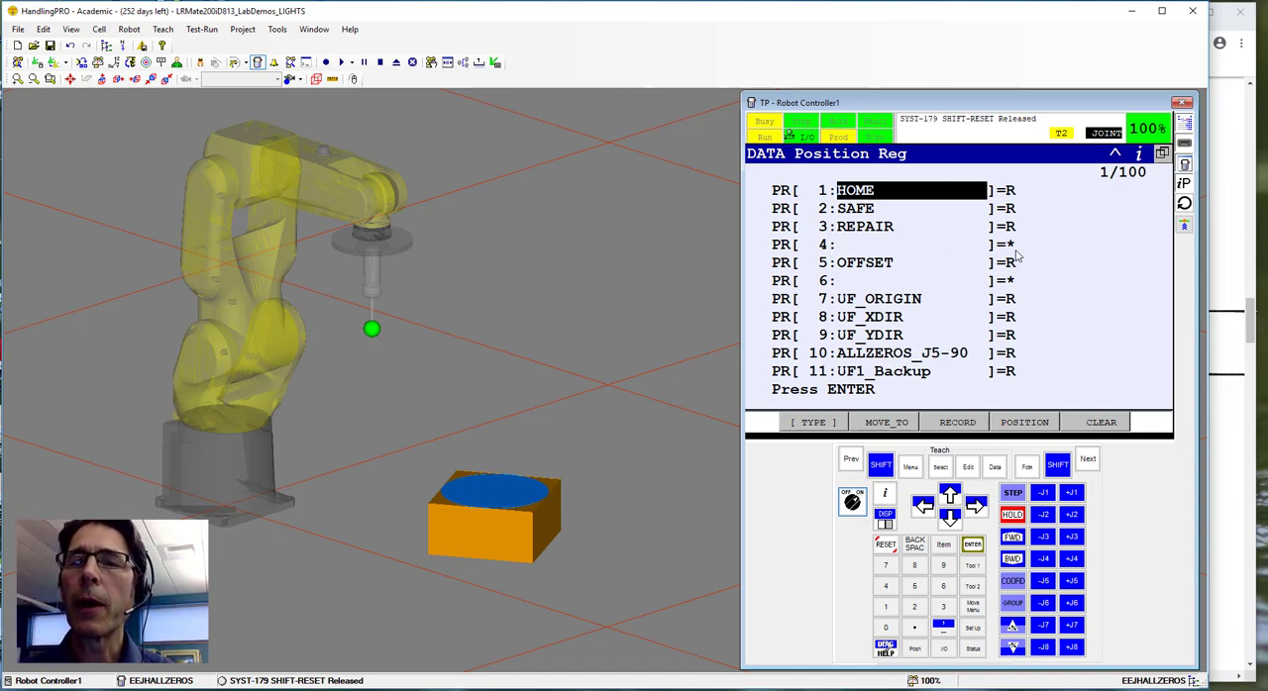
Name the unused position register PR[4] ALLZEROS.
click(869, 253)
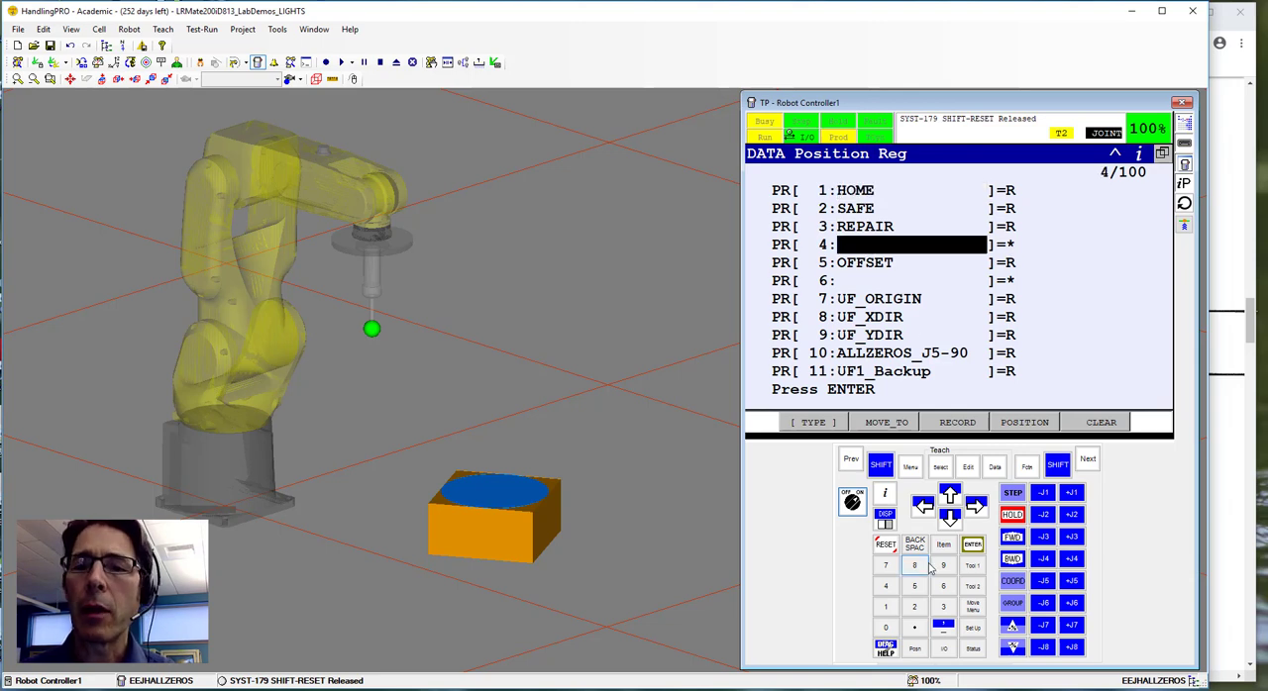
click(972, 545)
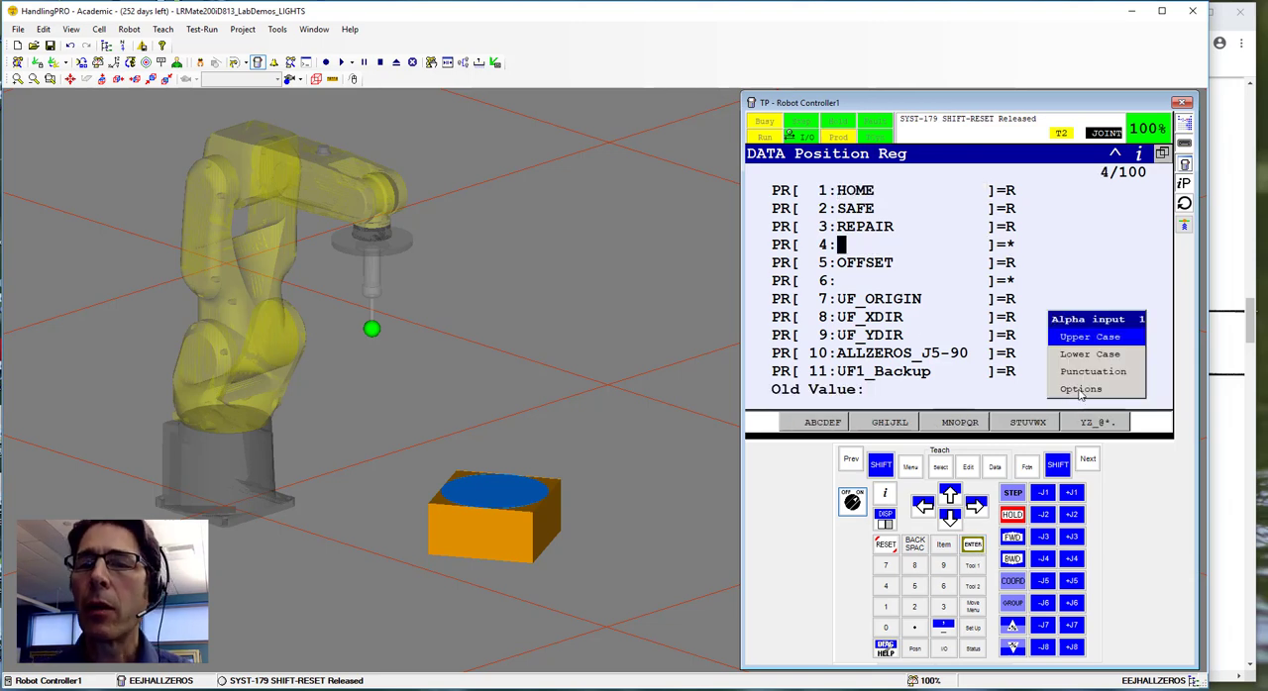
click(1092, 423)
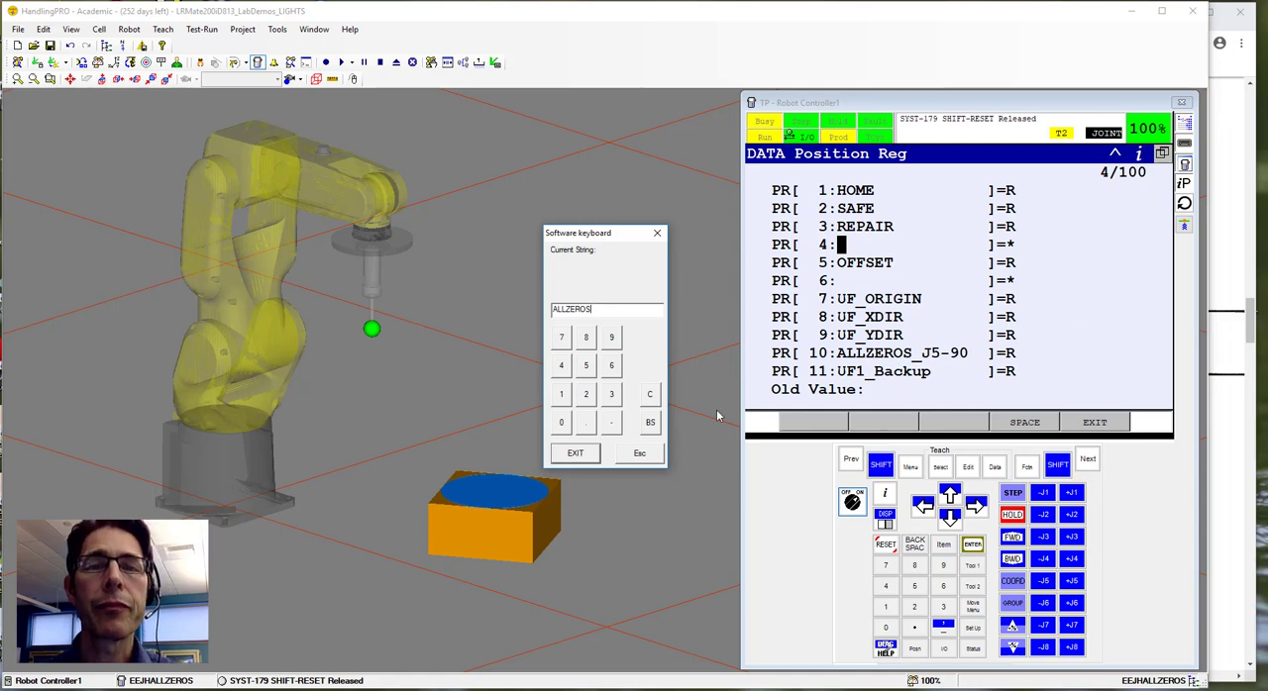
click(591, 456)
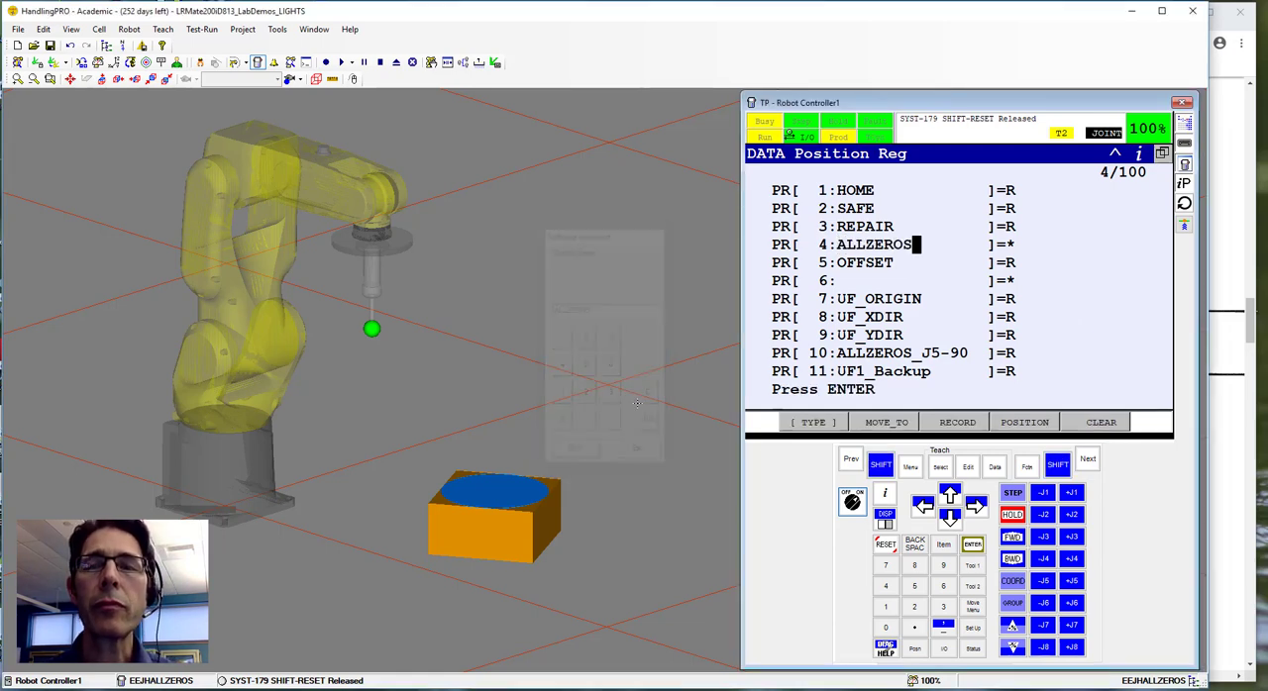
Open the position details of PR[4] and set its representation to Joint.
click(1012, 248)
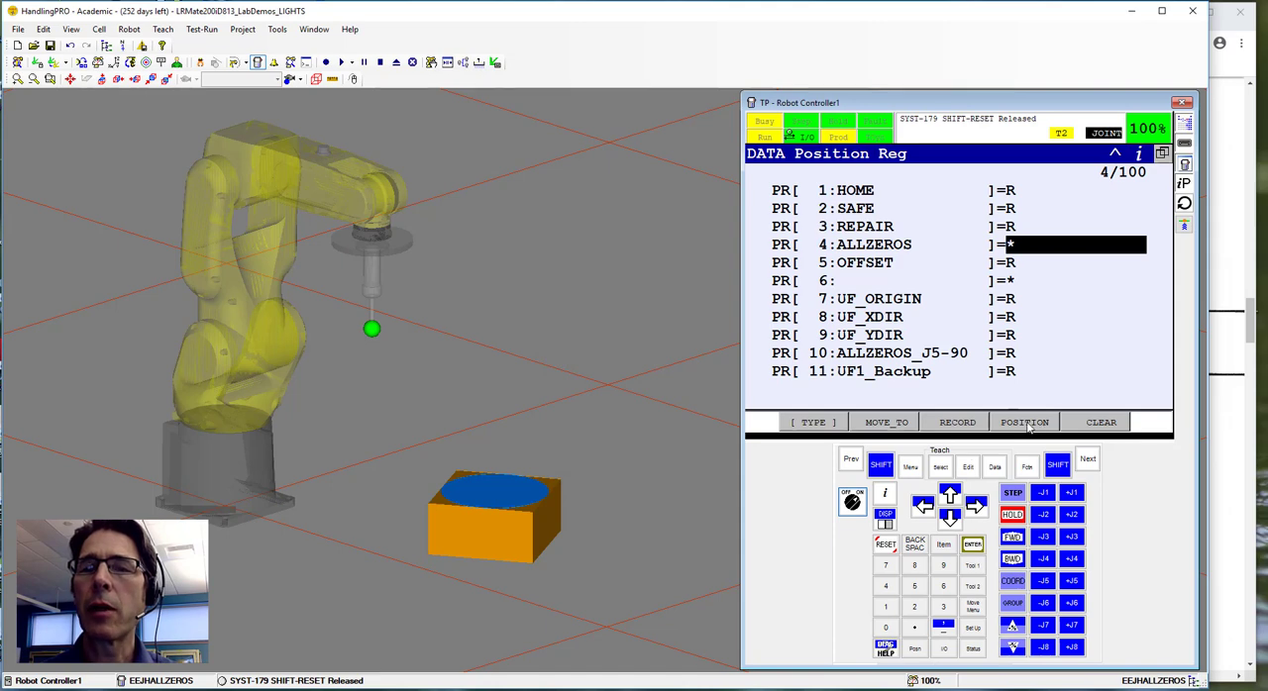
click(1027, 423)
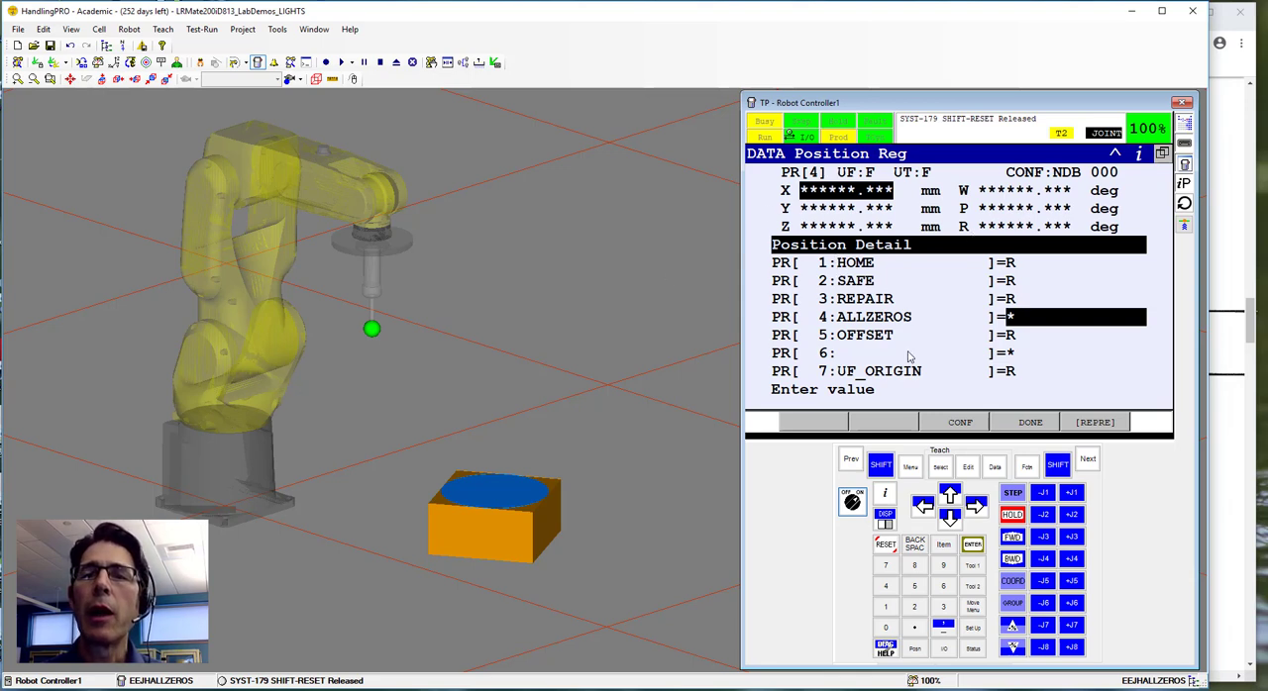
click(1097, 424)
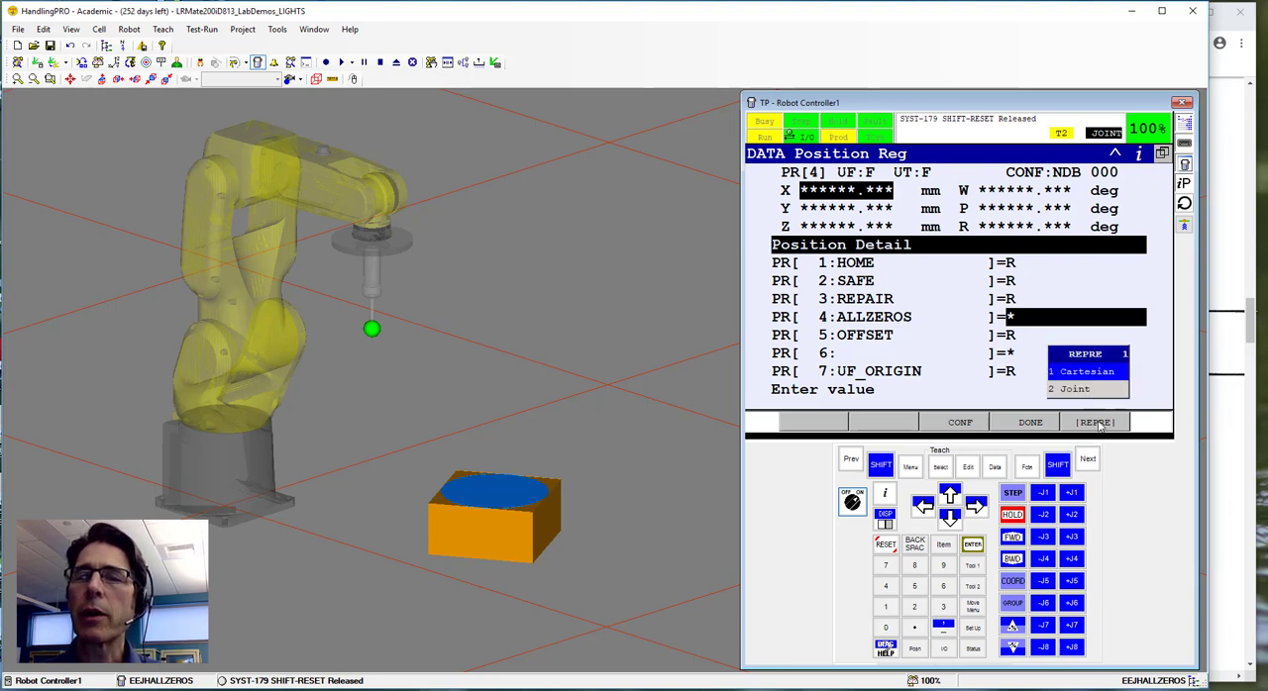
click(1078, 391)
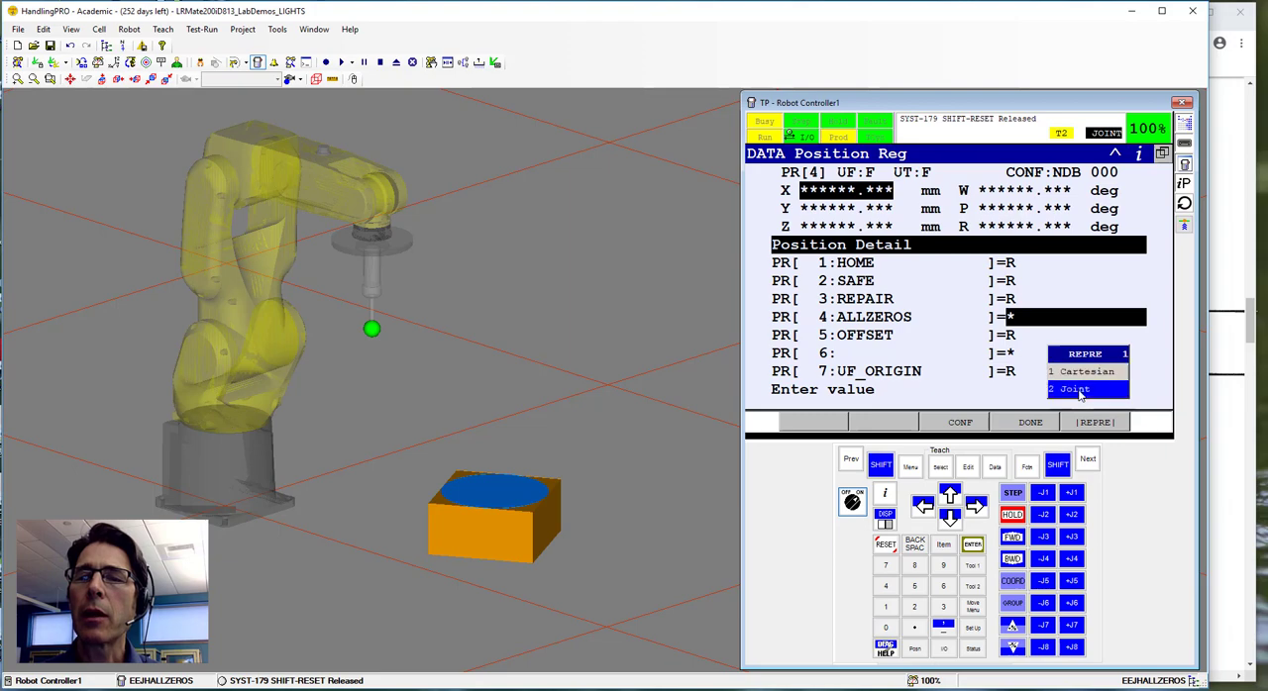
click(1078, 391)
click(1040, 378)
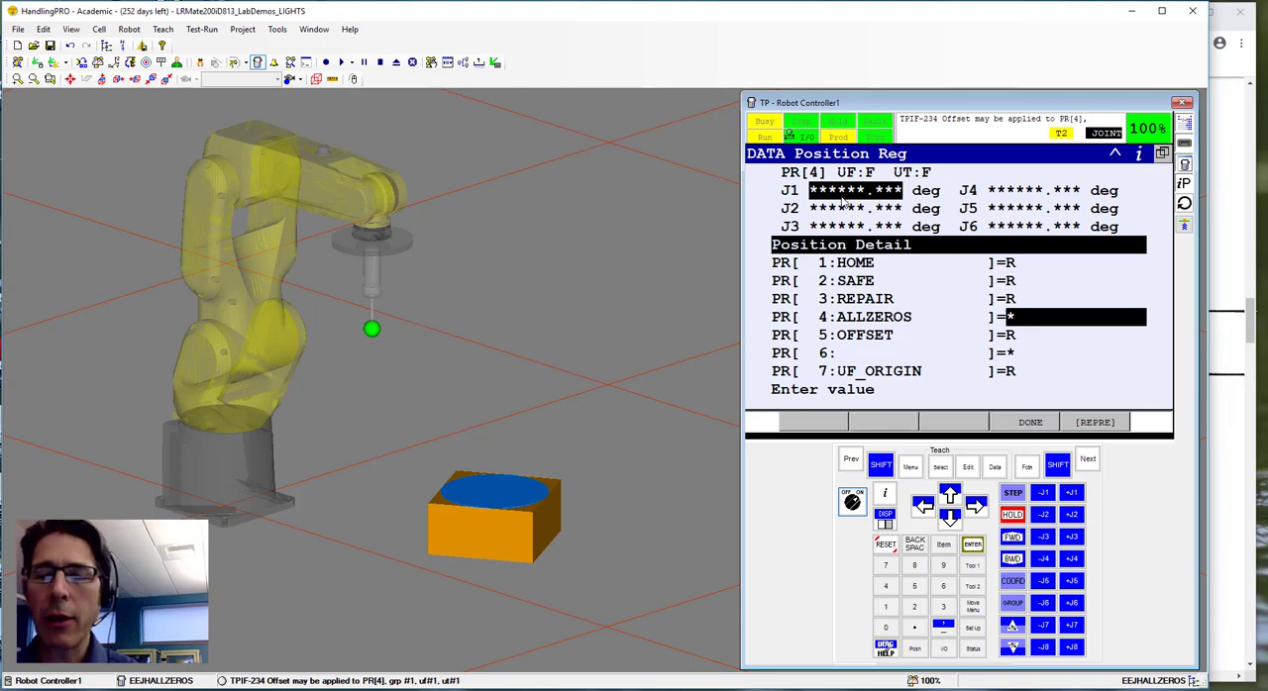
Set joints J1 through J6 of PR[4] to 0 degrees, reset the controller message and finish the position entry.
text(0)
key(Return)
text(0)
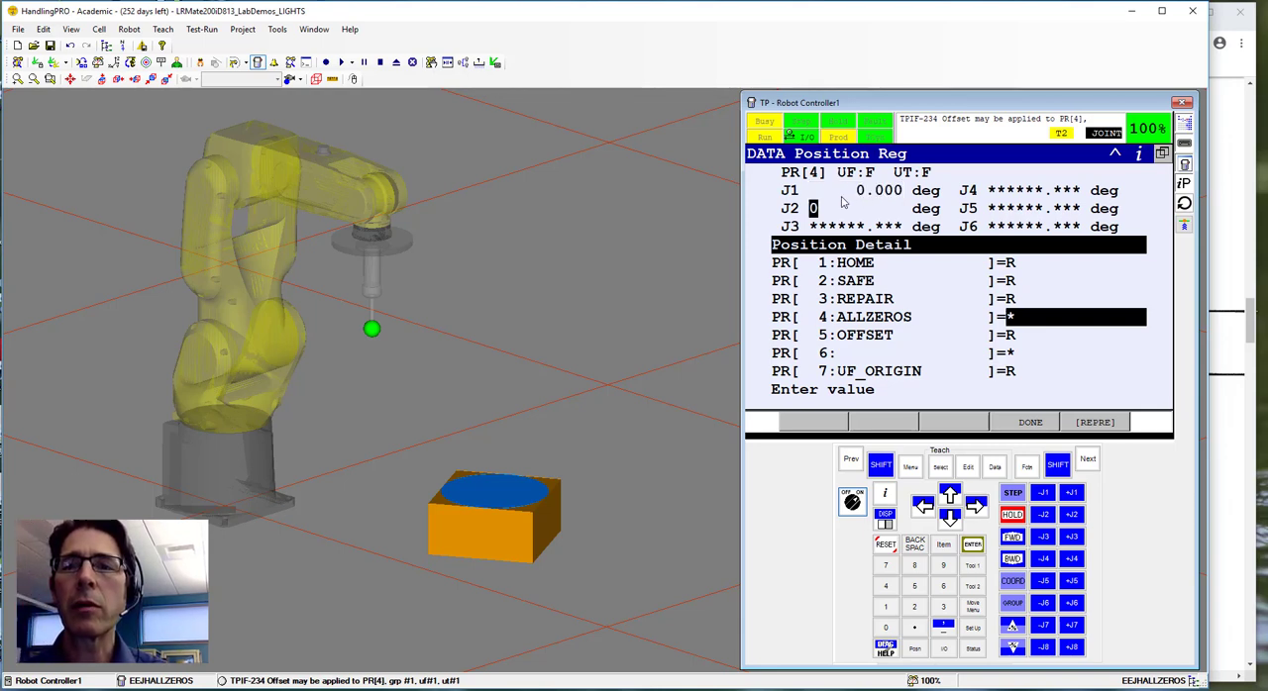
key(Return)
text(0)
key(Return)
text(0)
key(Return)
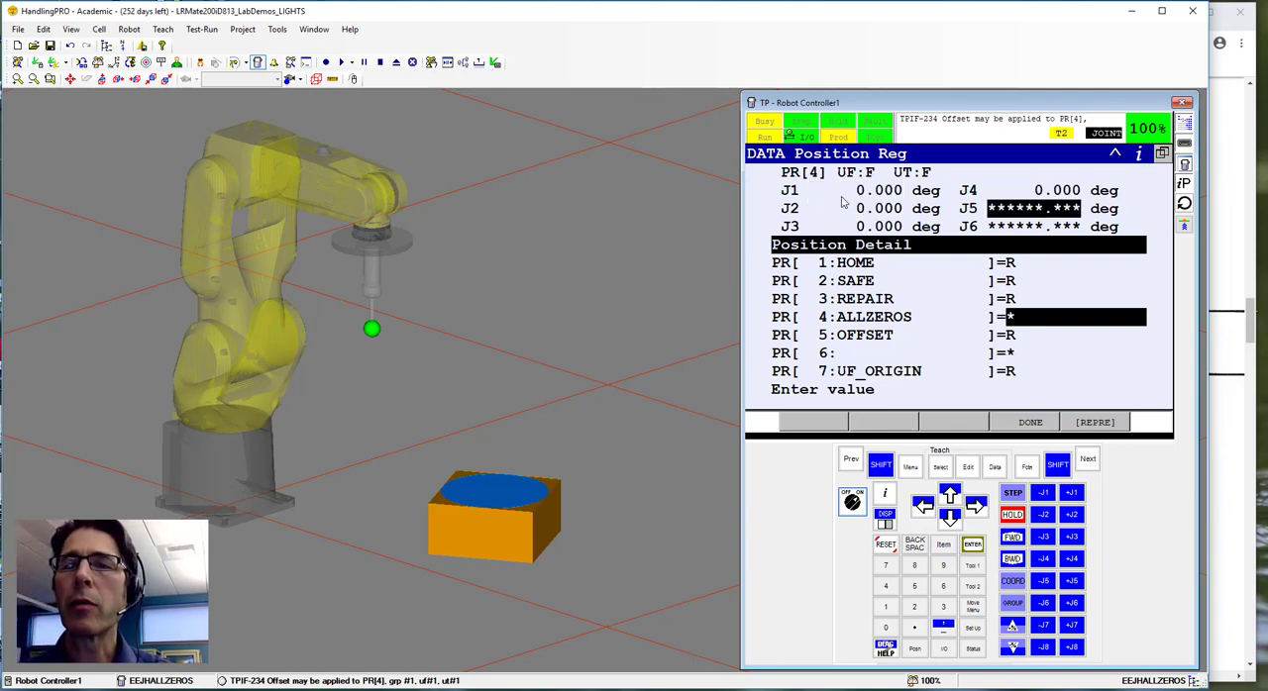
text(0)
key(Return)
text(000)
key(Return)
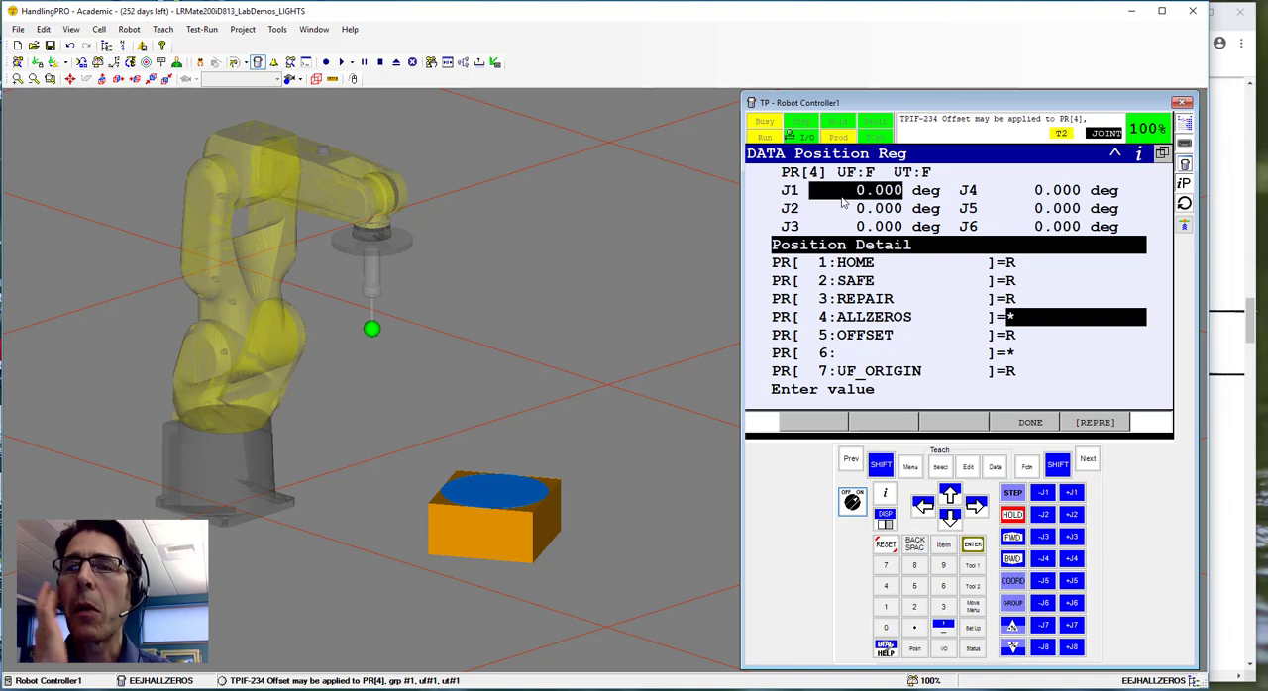
click(886, 546)
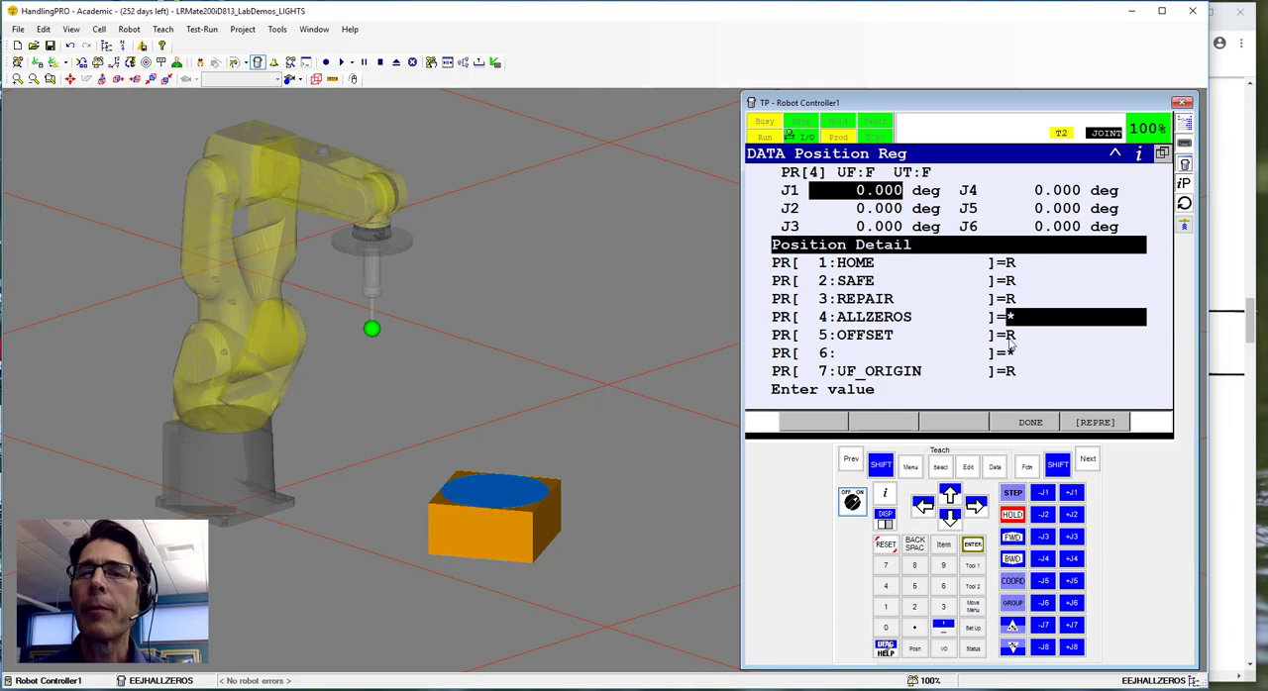
click(1028, 423)
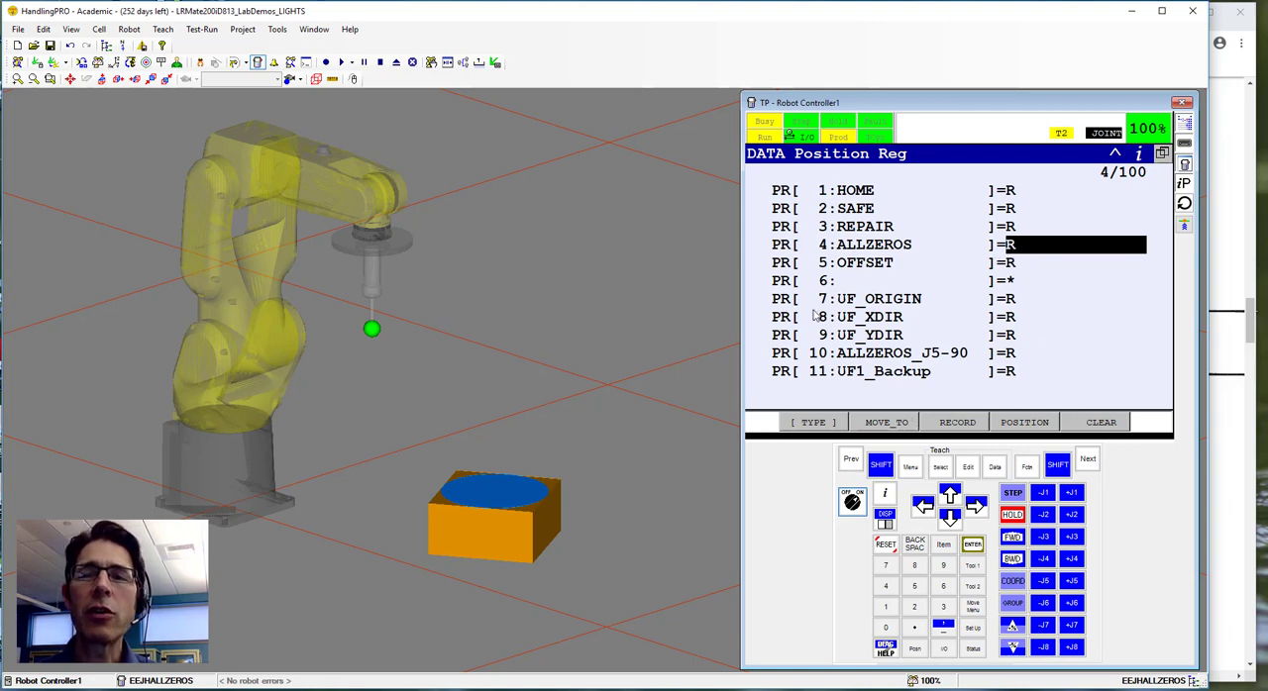
Create a new teach pendant program named ZERO_POS and open it for editing.
click(941, 467)
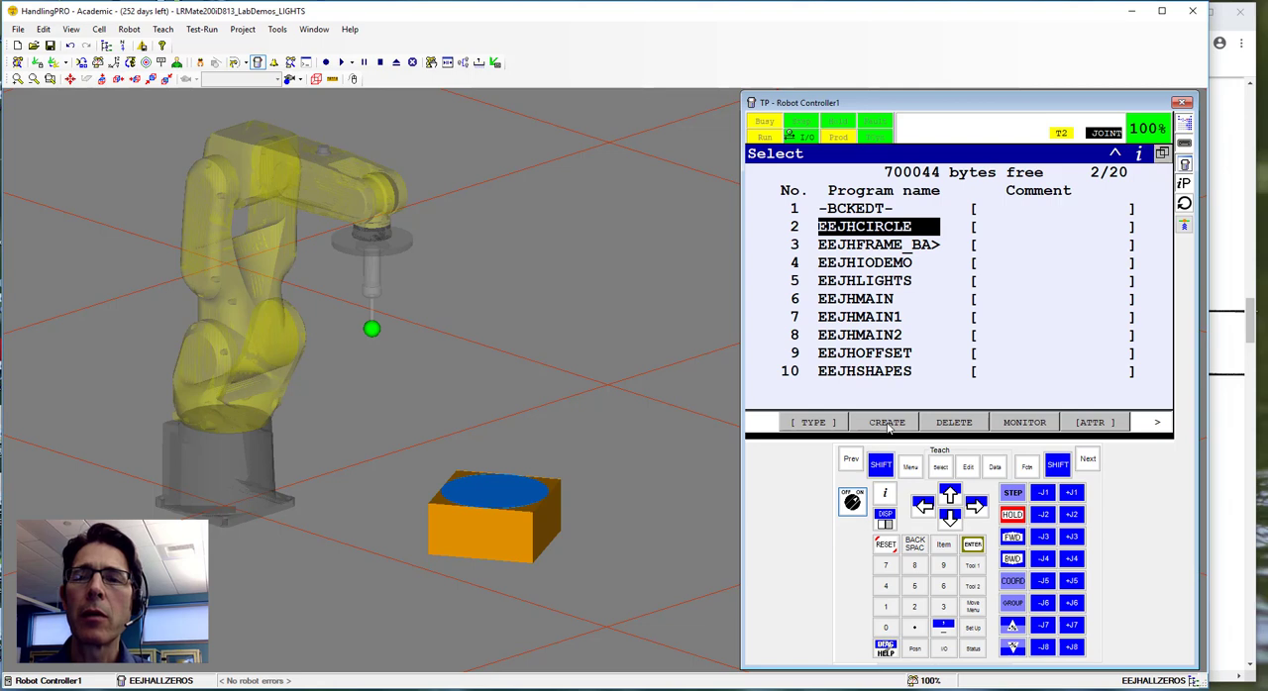
click(887, 423)
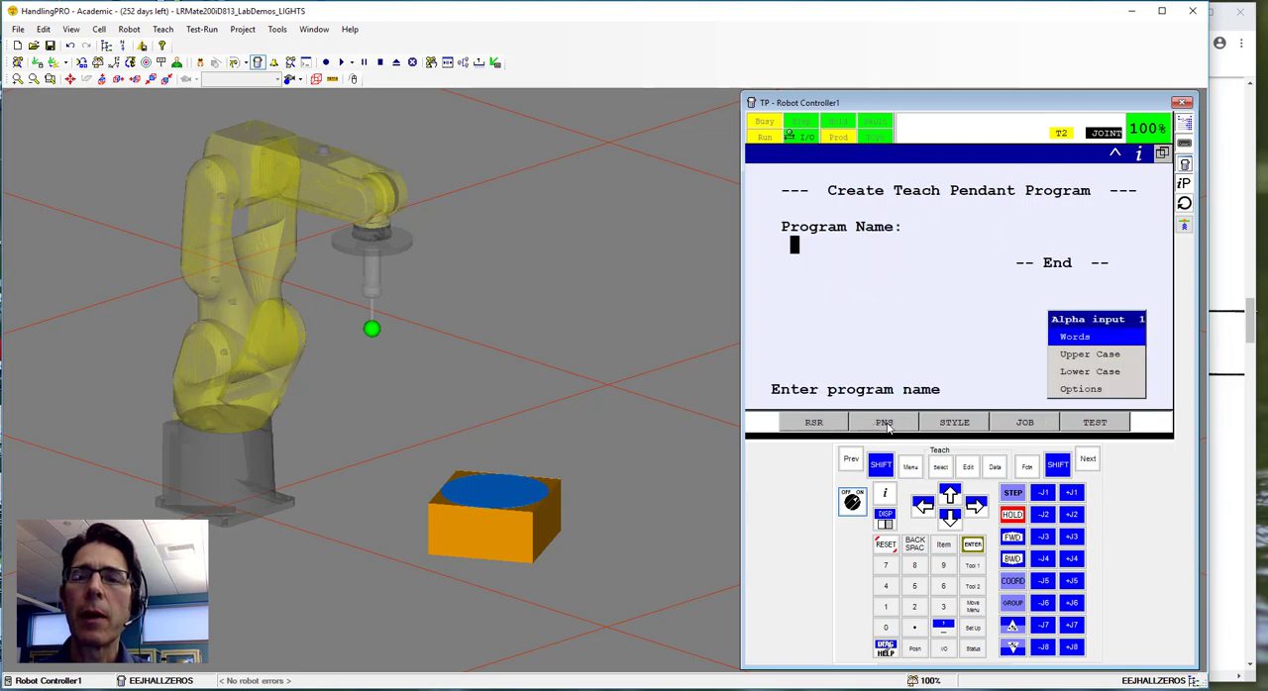
click(1086, 390)
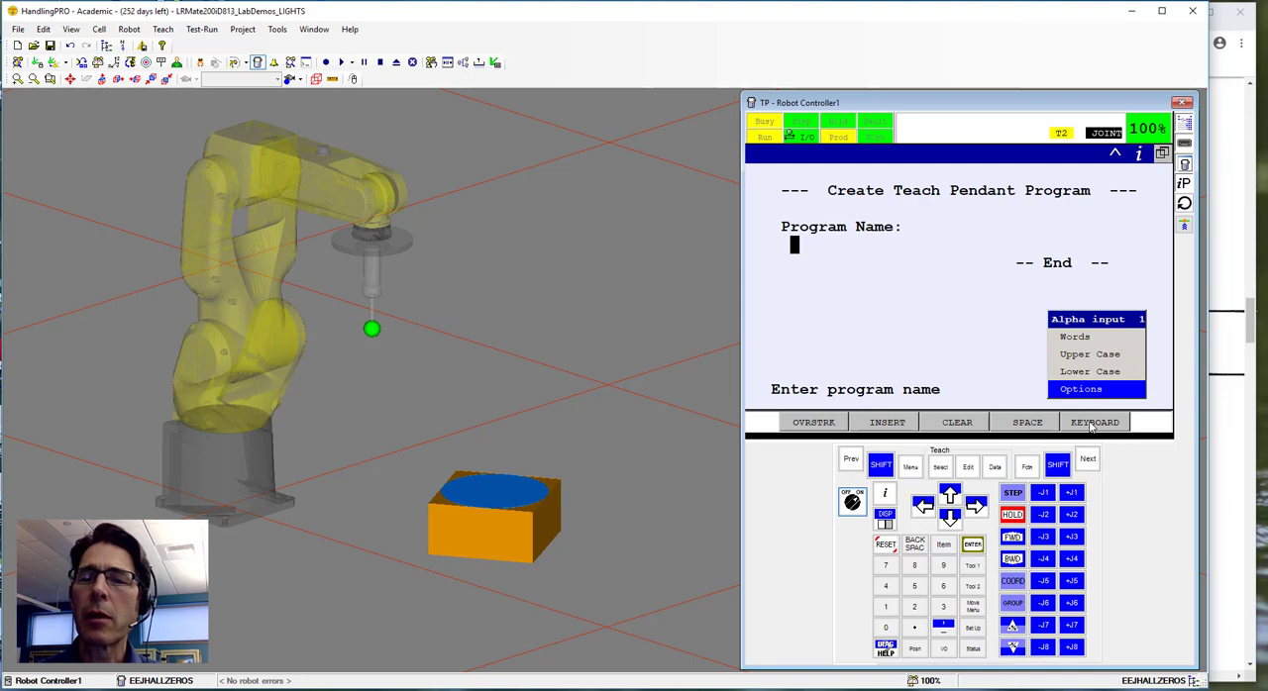
click(1094, 423)
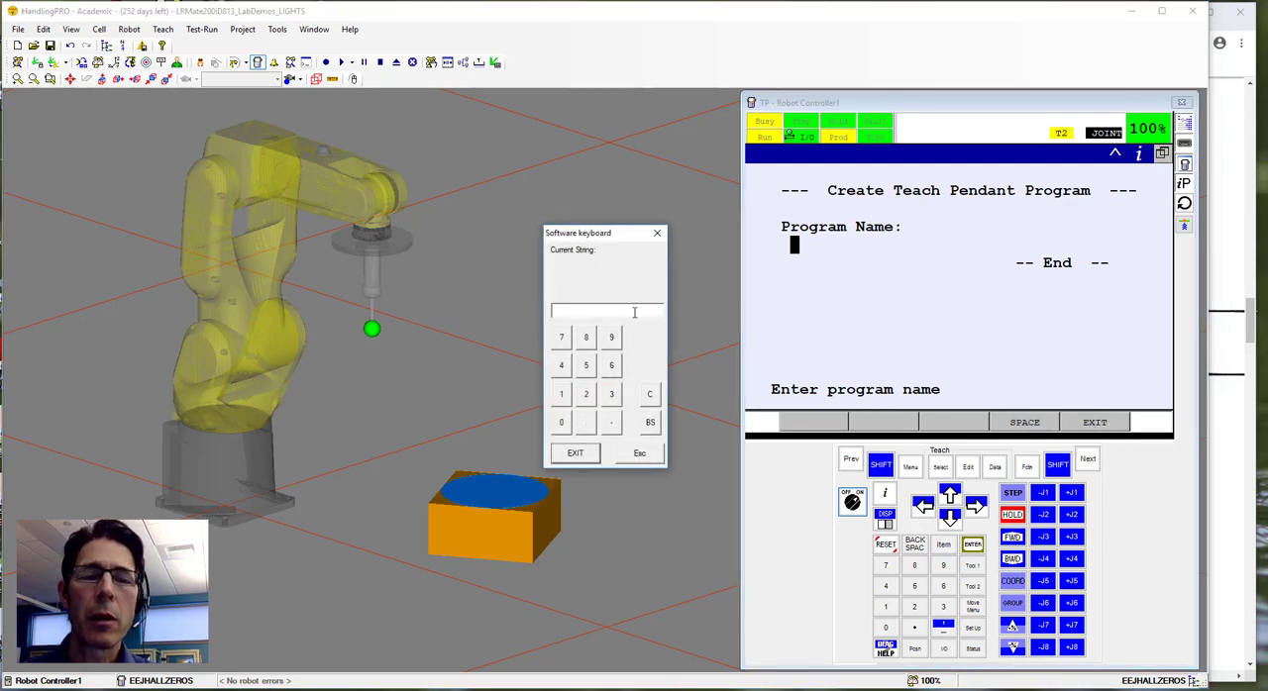
key(shift)
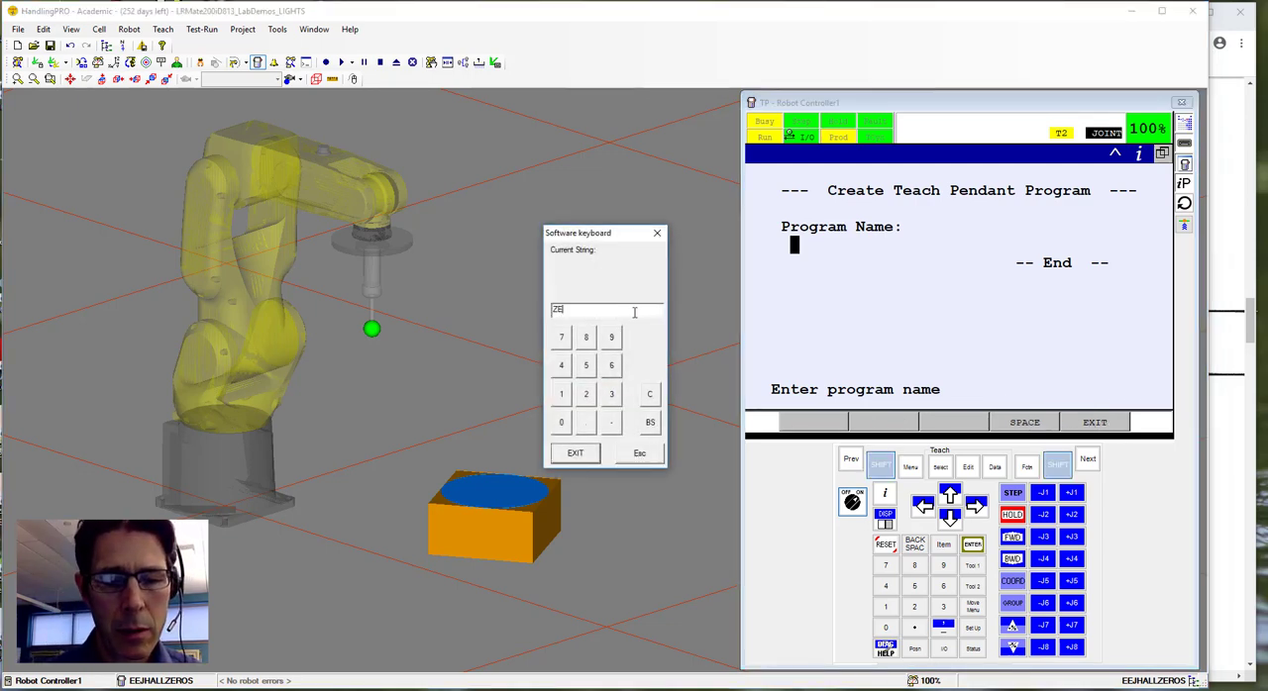
text(ZERO_PO)
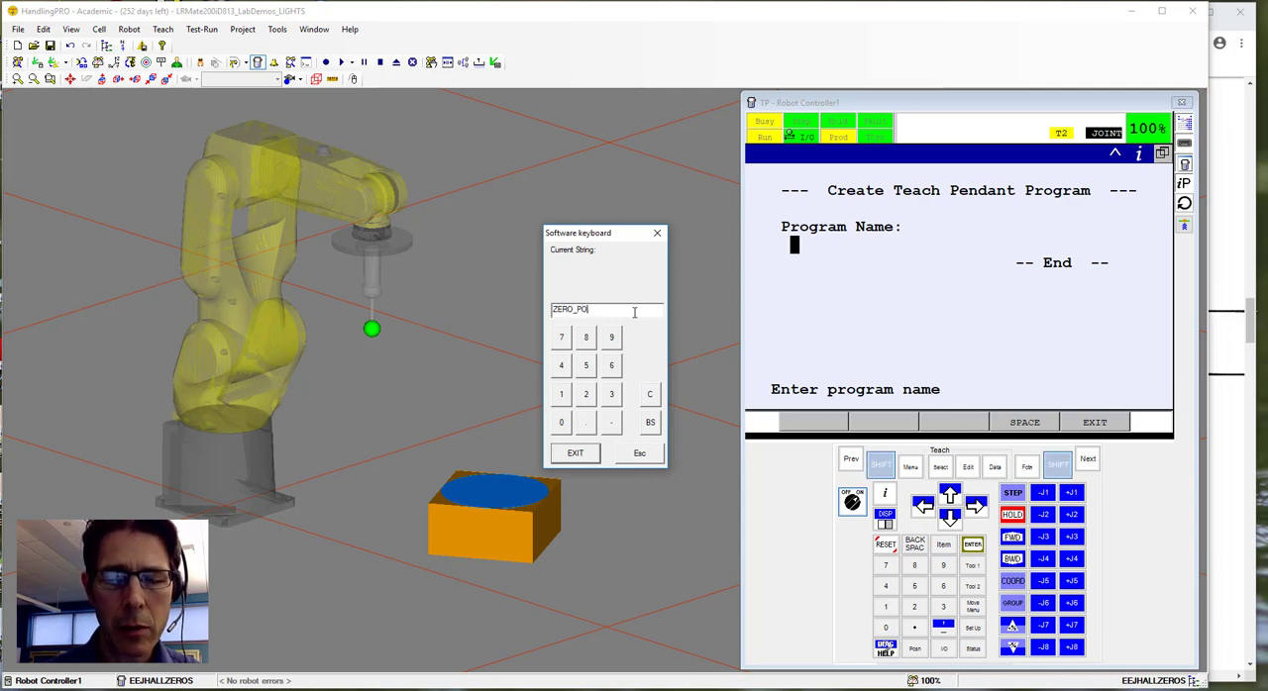
text(S)
click(574, 452)
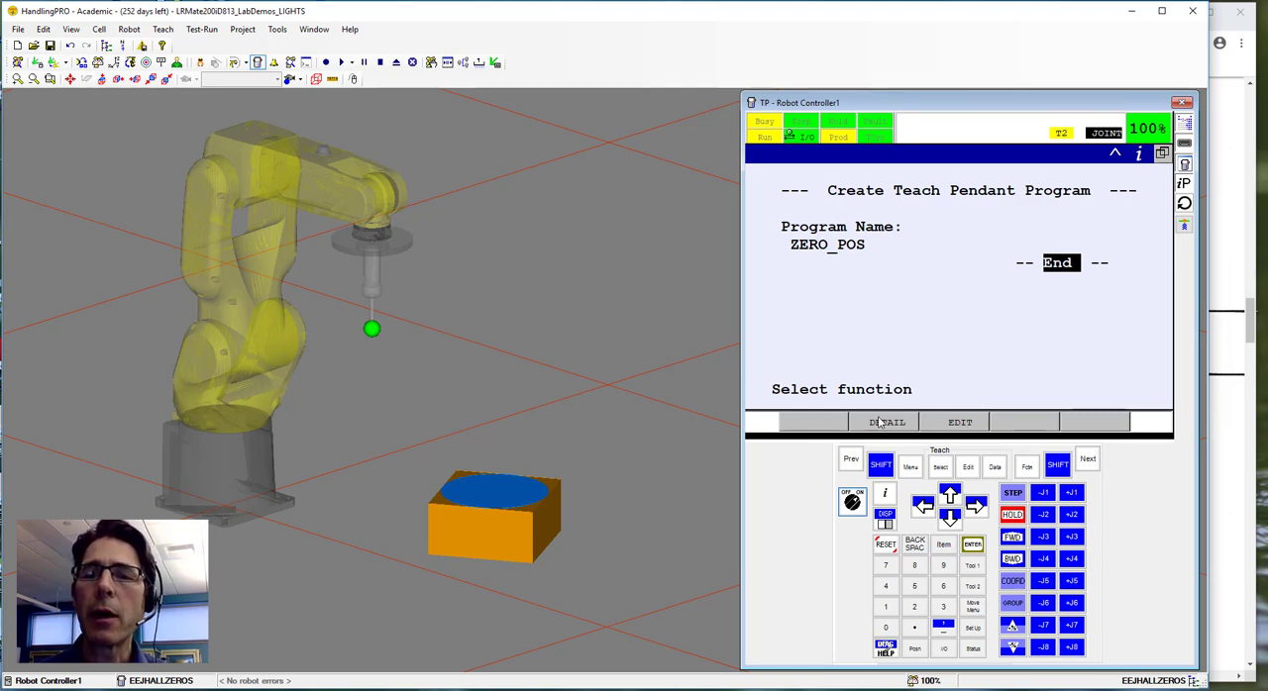
click(960, 423)
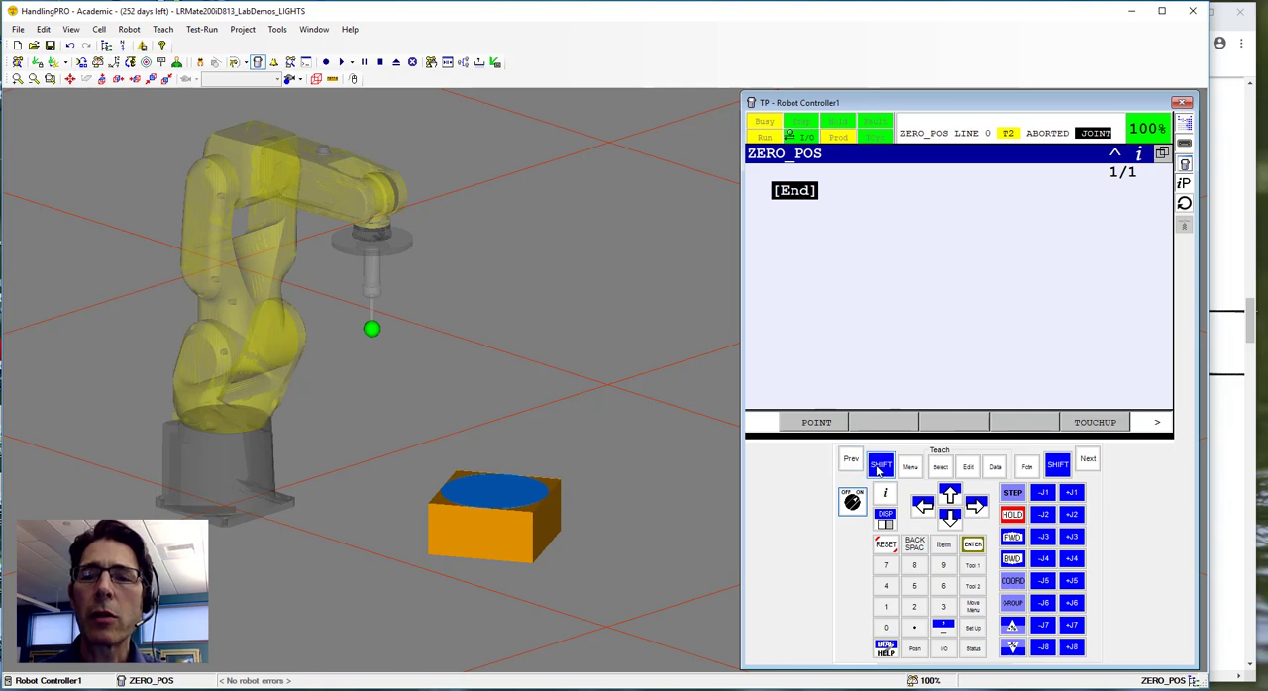
Add a joint motion instruction to ZERO_POS and set its target to position register PR[4].
click(818, 423)
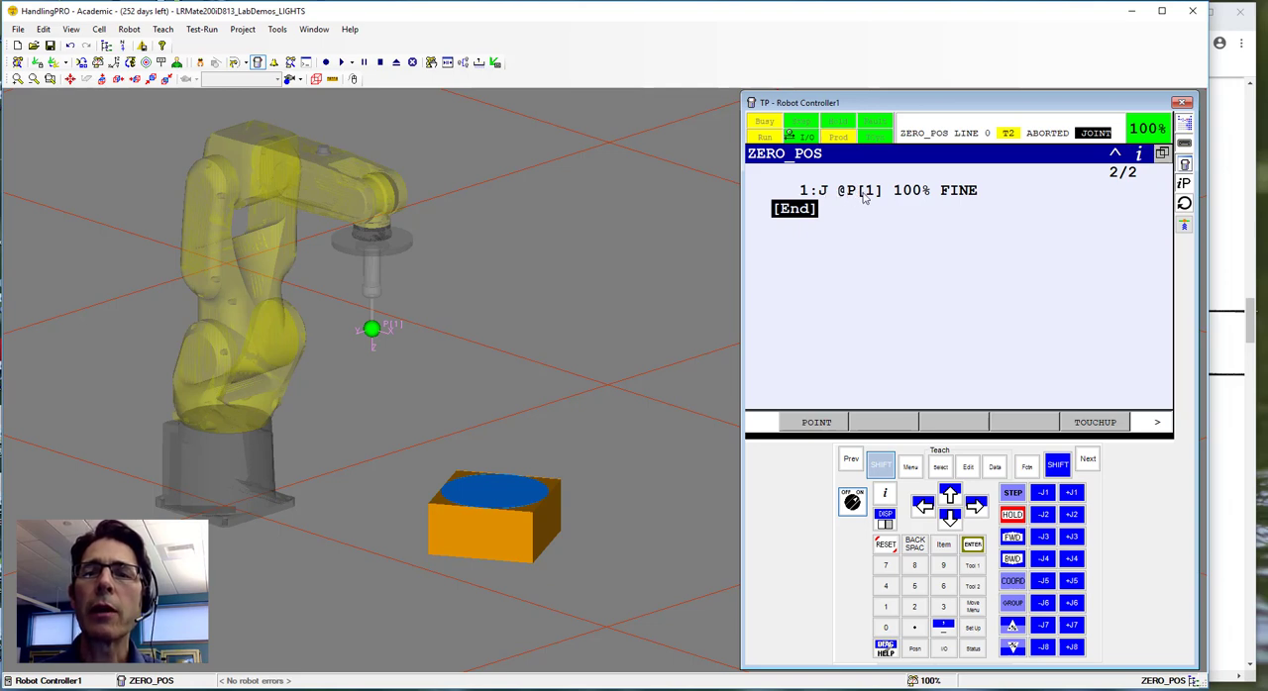
click(869, 191)
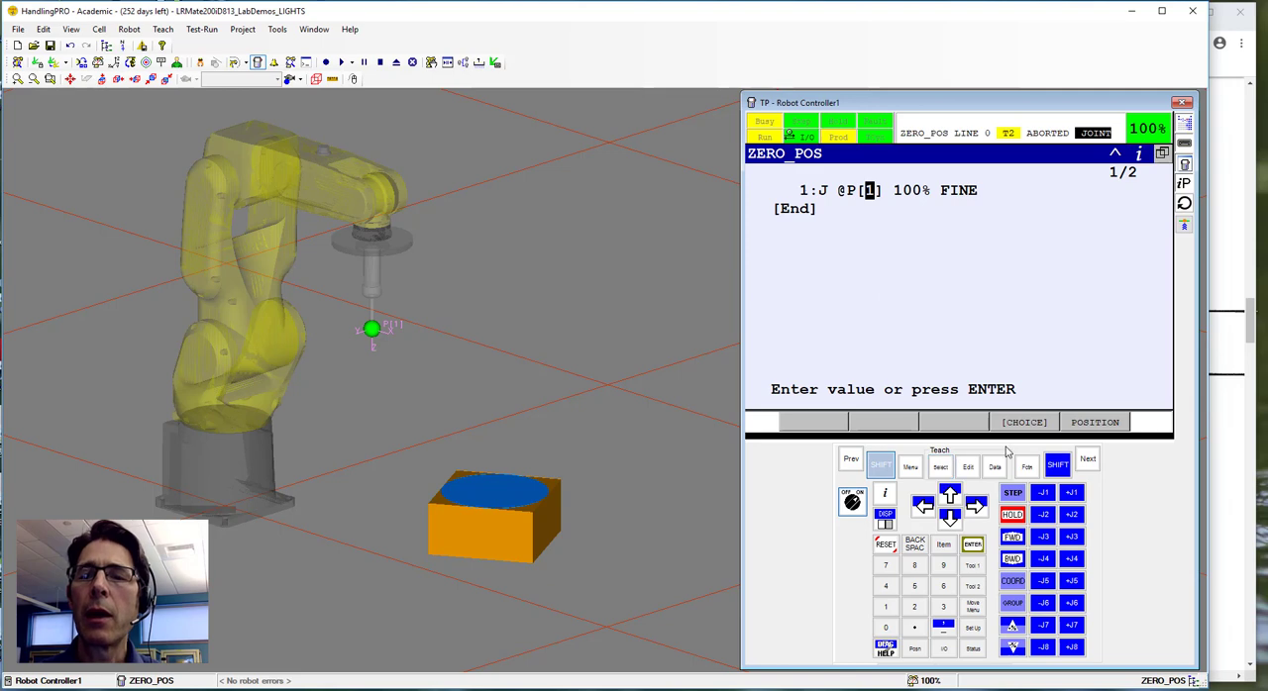
click(882, 467)
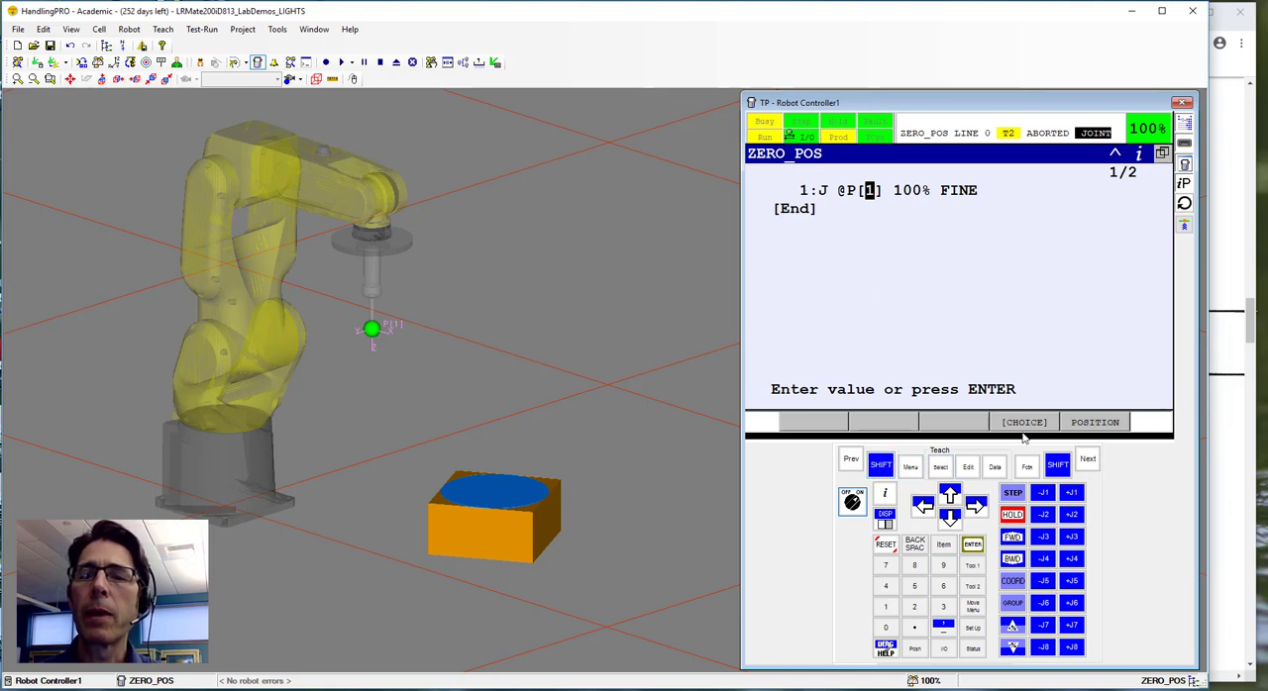
click(1025, 423)
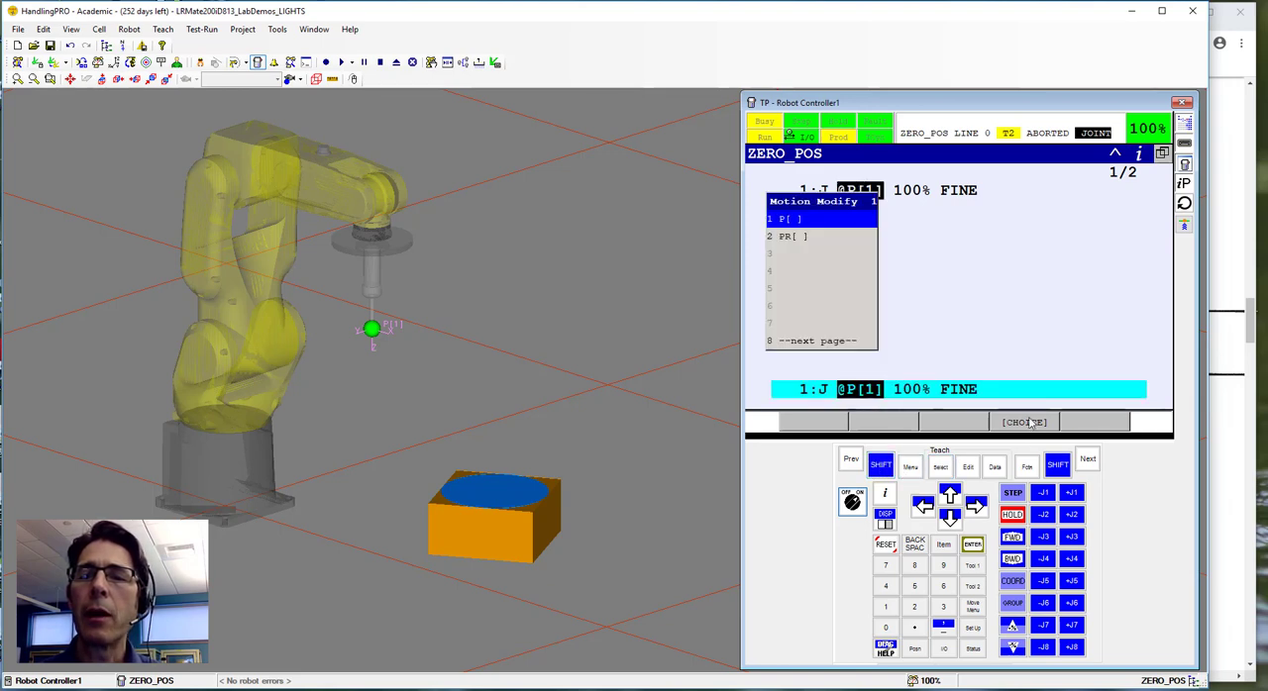
click(793, 236)
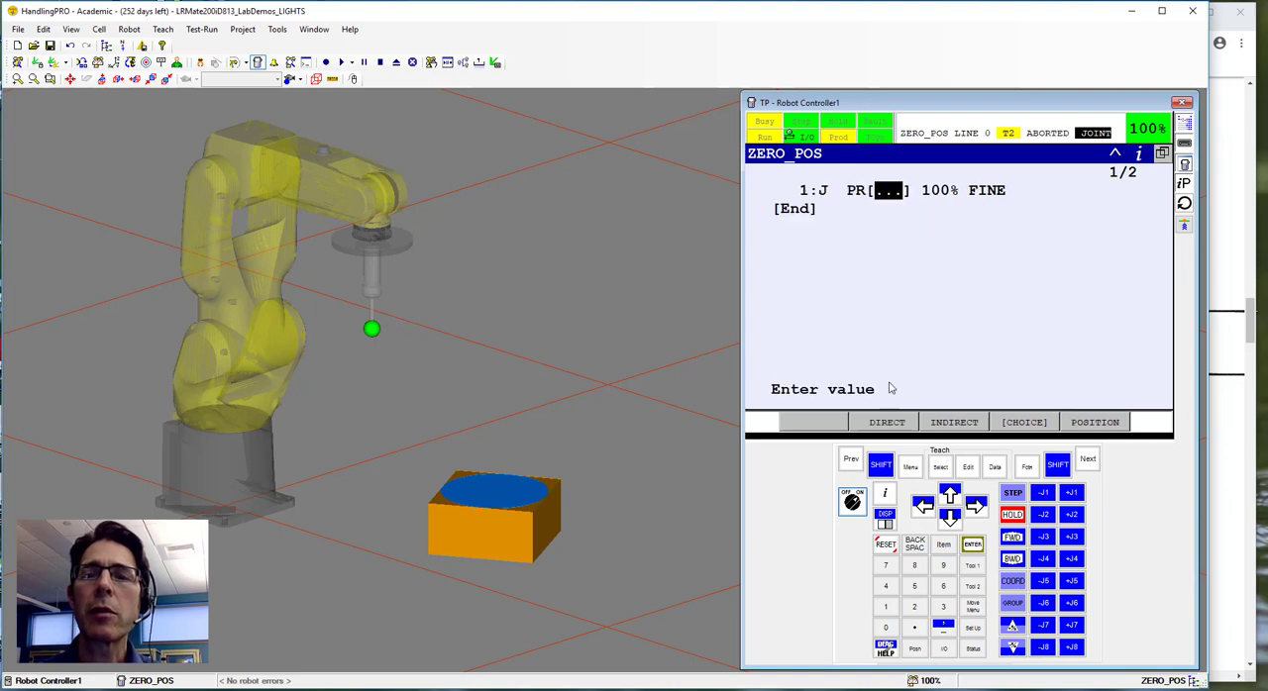
text(4)
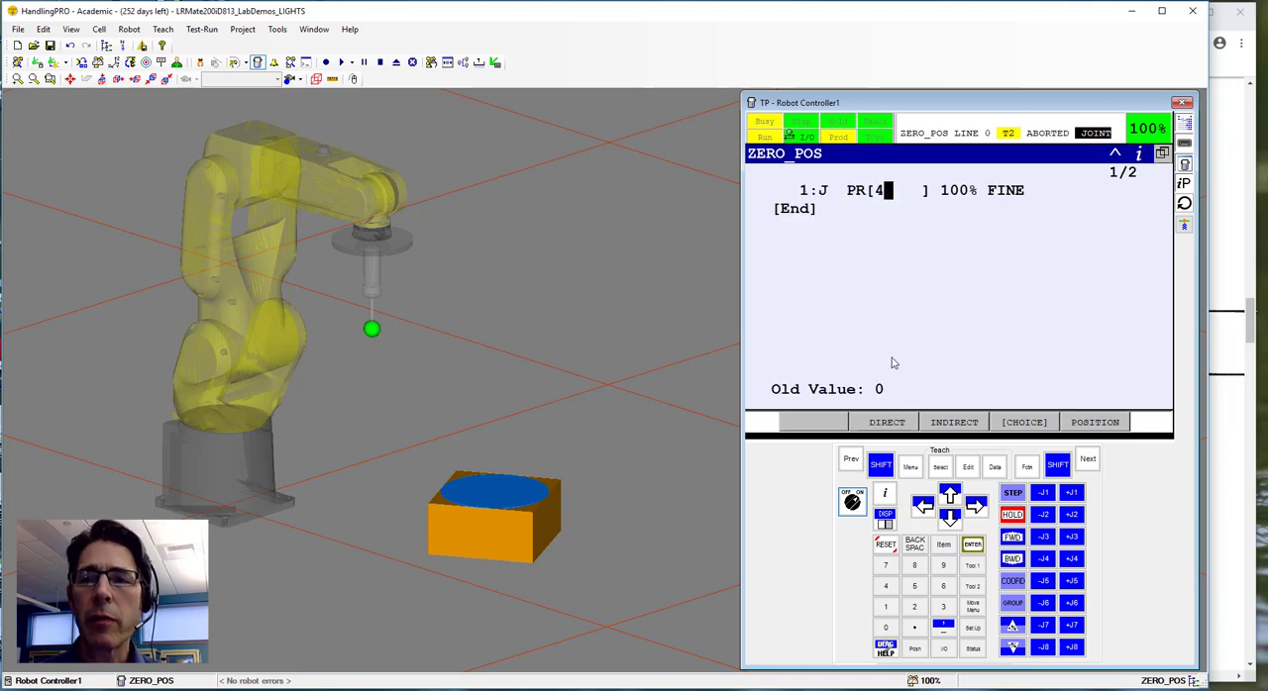
key(Return)
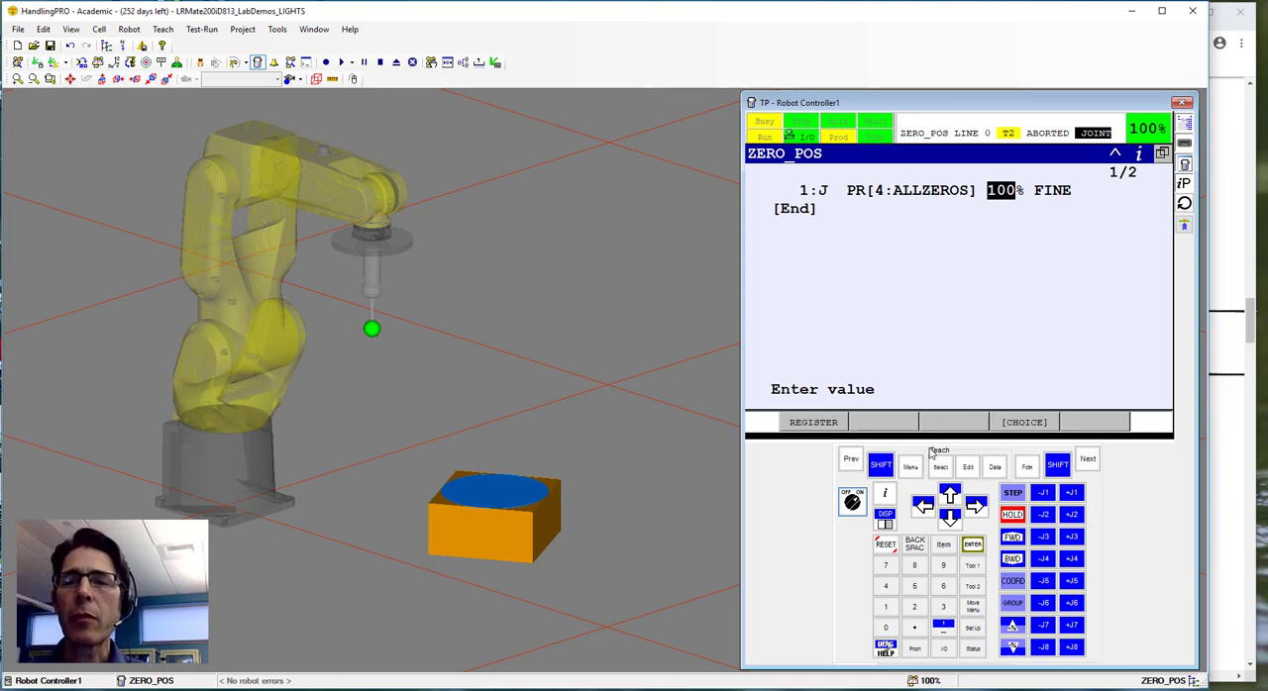
Run ZERO_POS forward from line 1, jog joint J5 in the negative direction and release shift.
click(802, 197)
click(880, 465)
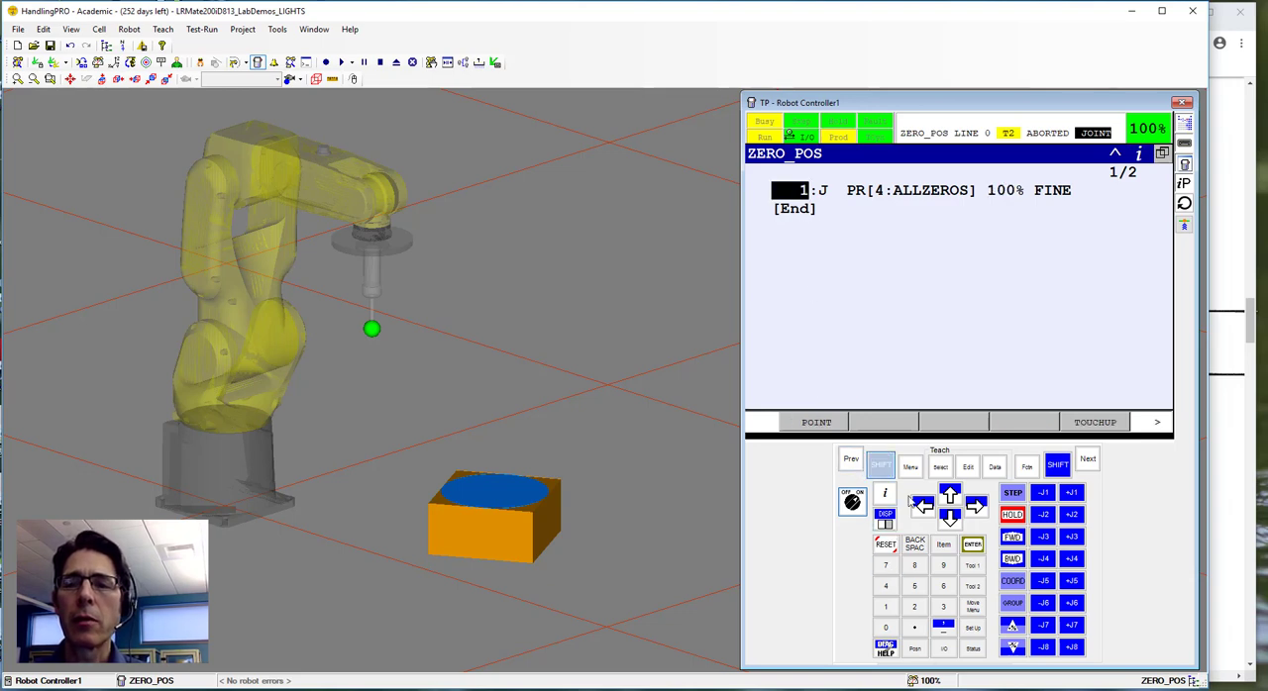
click(1012, 540)
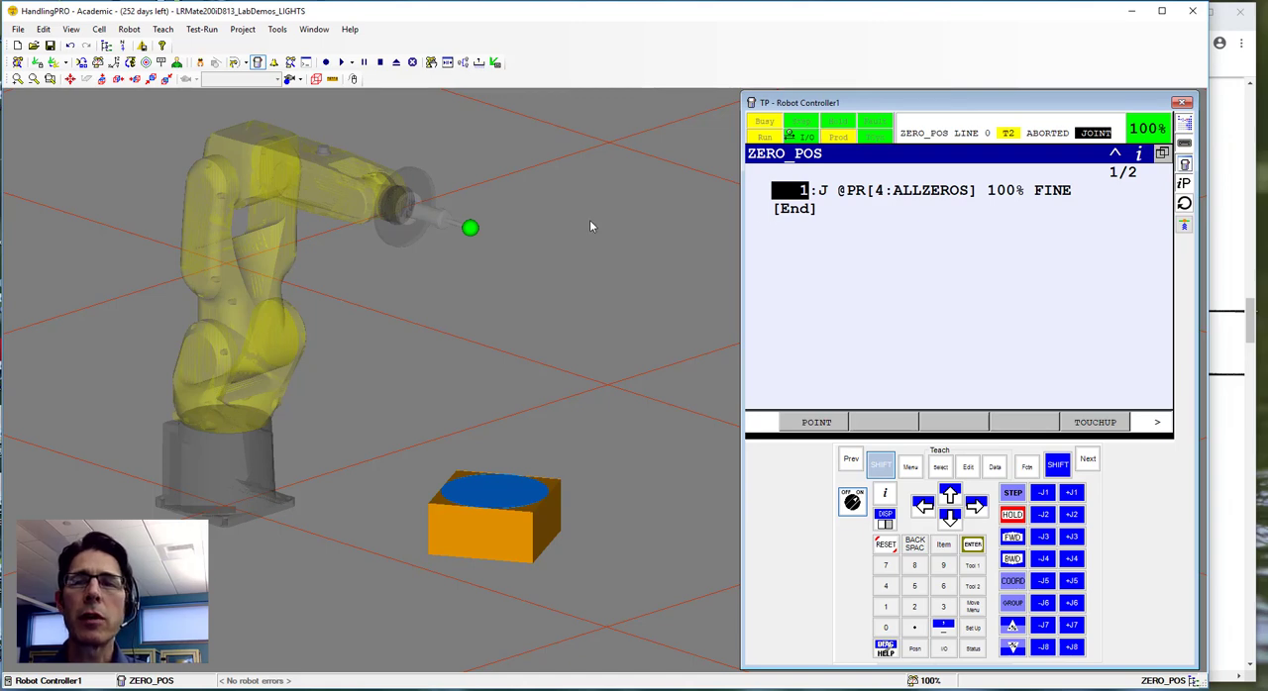
click(882, 466)
click(1044, 582)
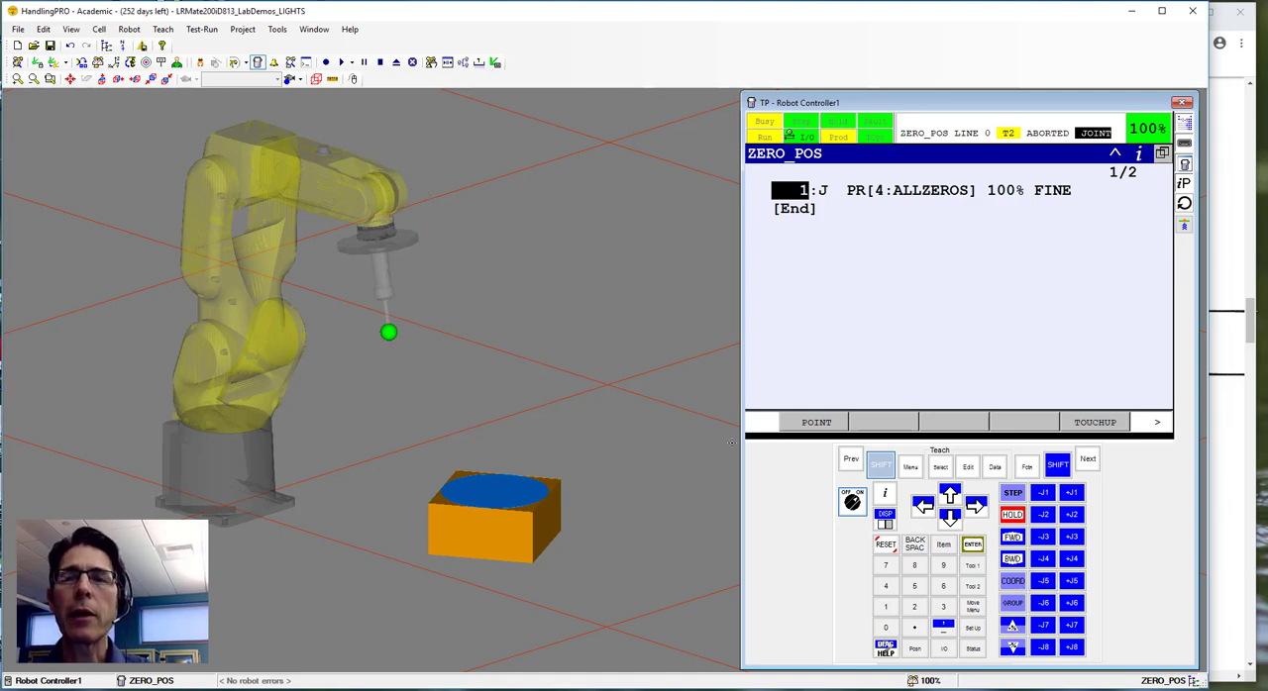
click(881, 465)
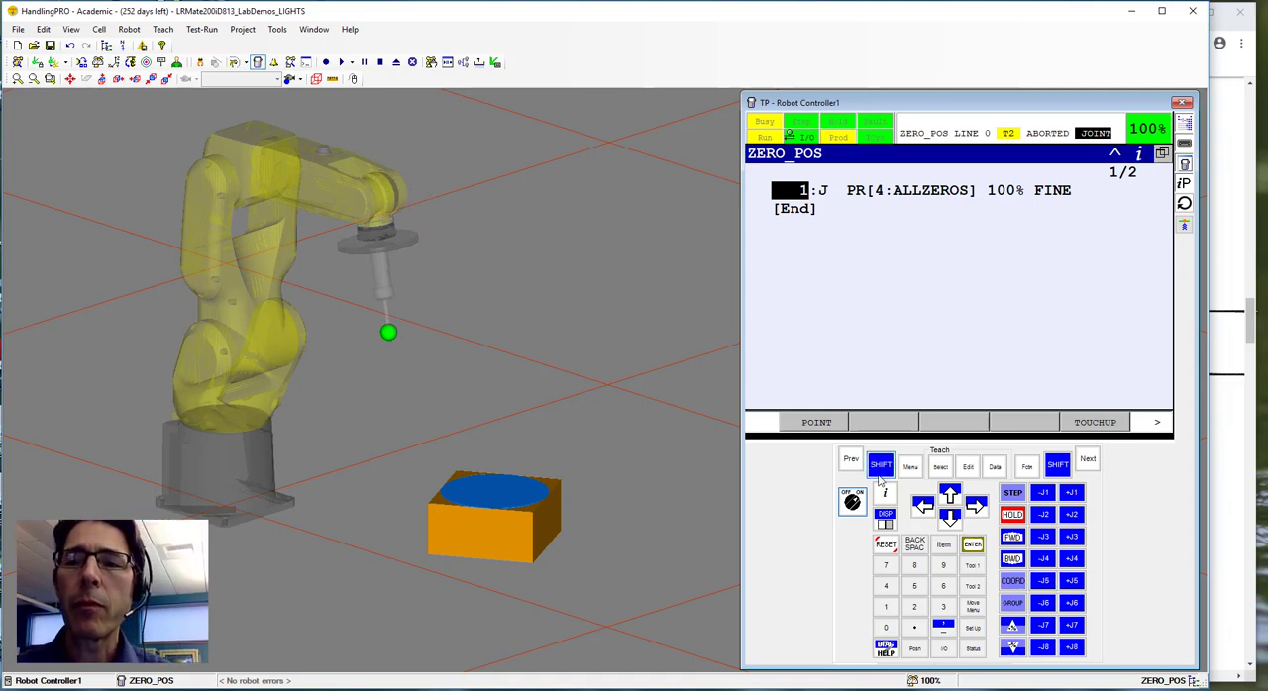
Check the macro assignments in the browser's lab sheet, return to HandlingPRO and open the Macro Command setup.
click(1250, 325)
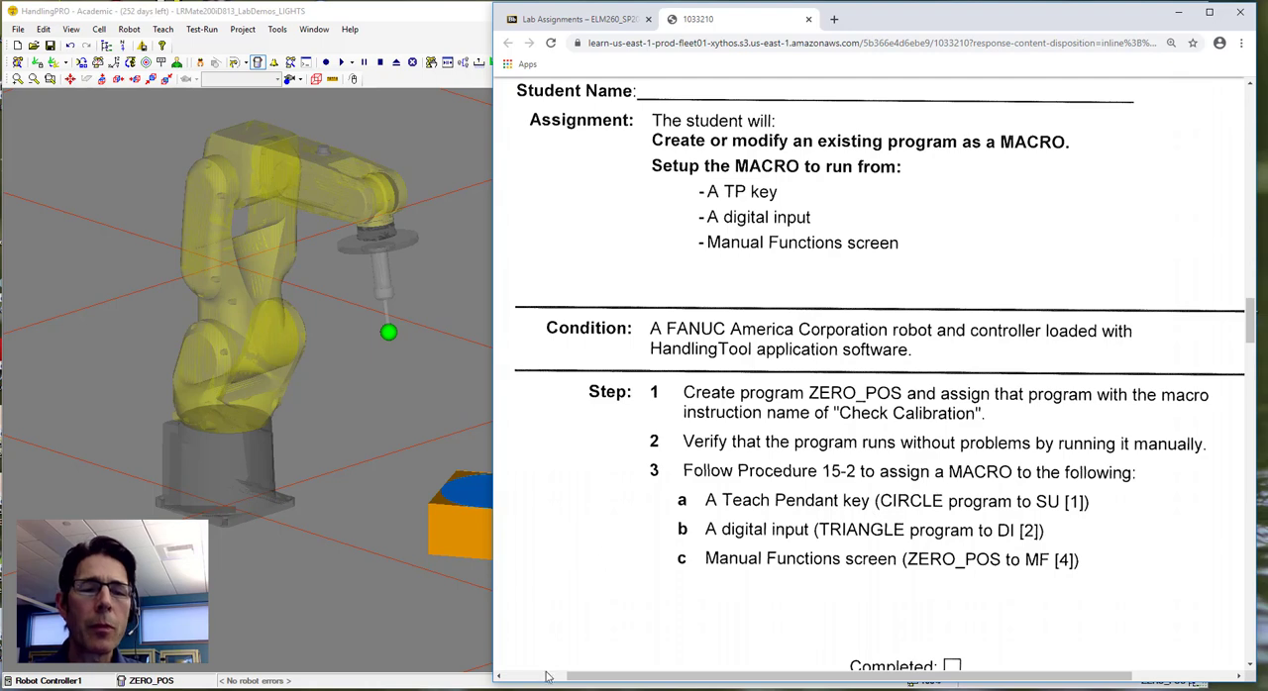
mouse_move(333, 690)
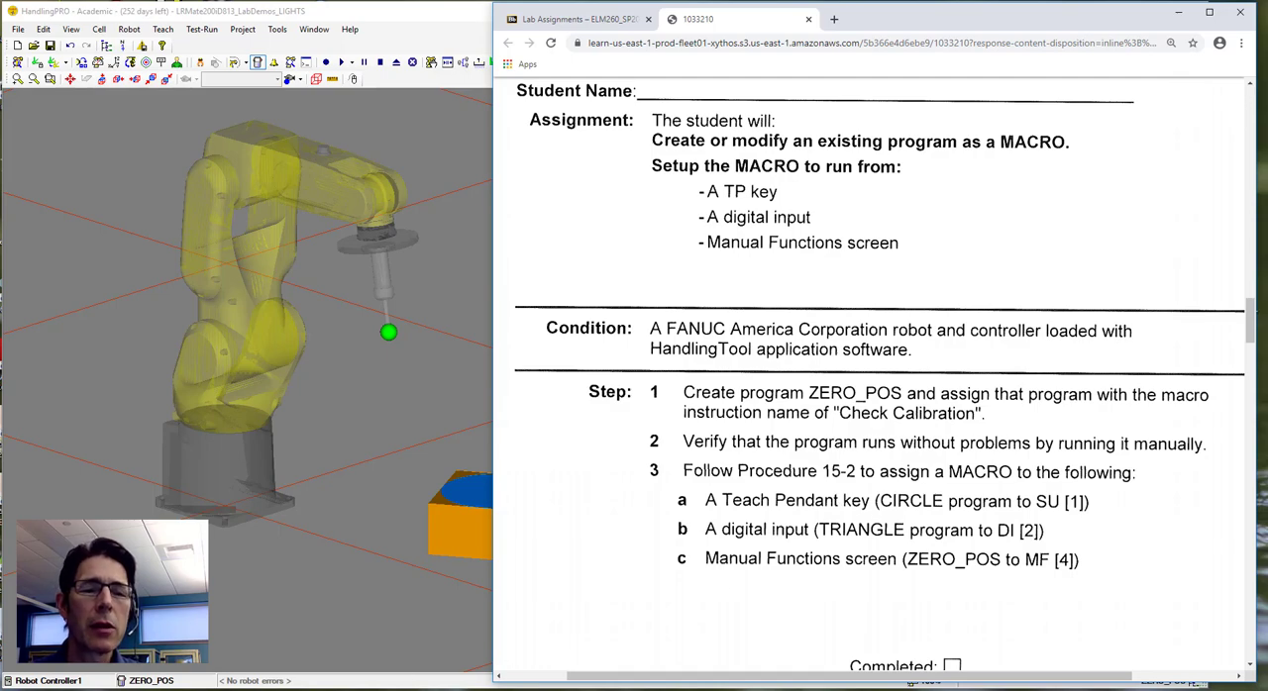
click(332, 649)
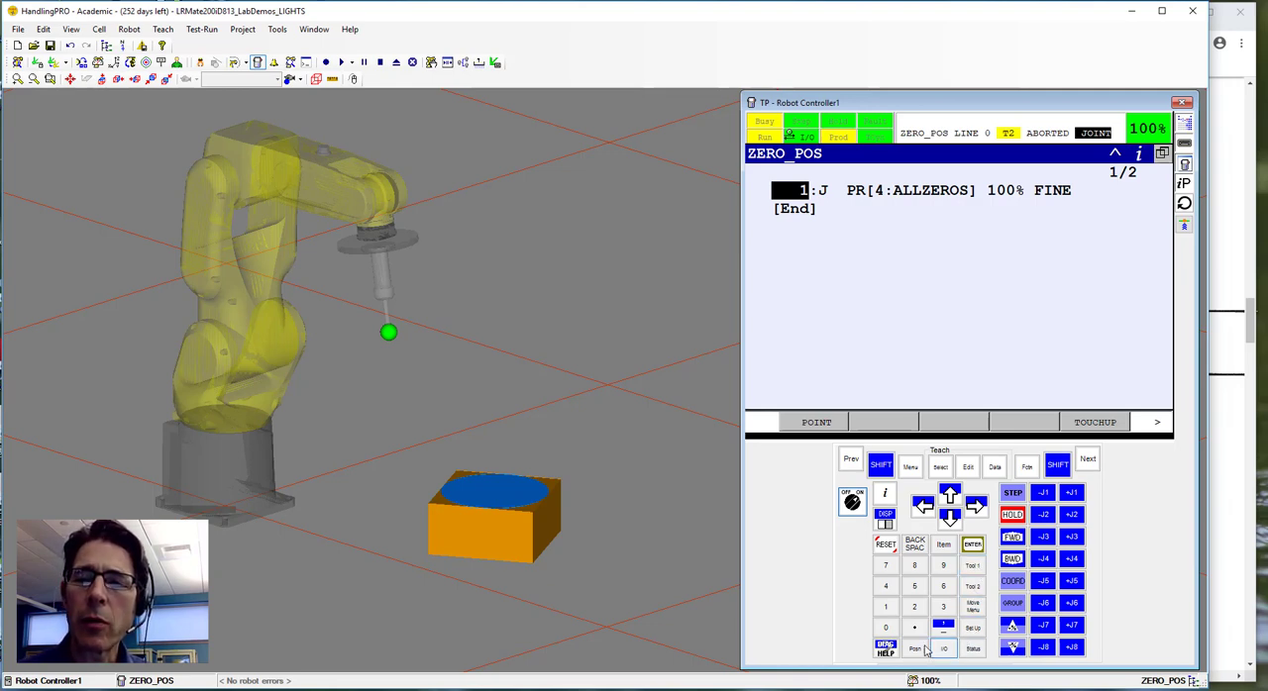
click(911, 468)
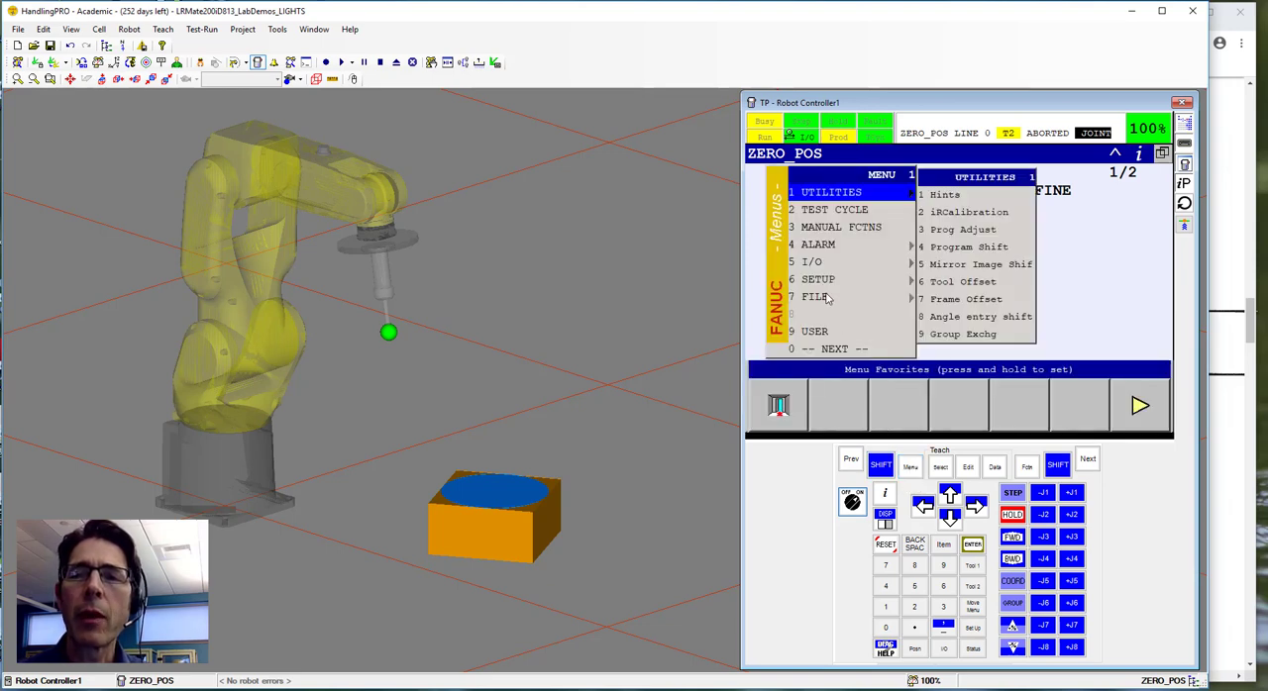
click(825, 281)
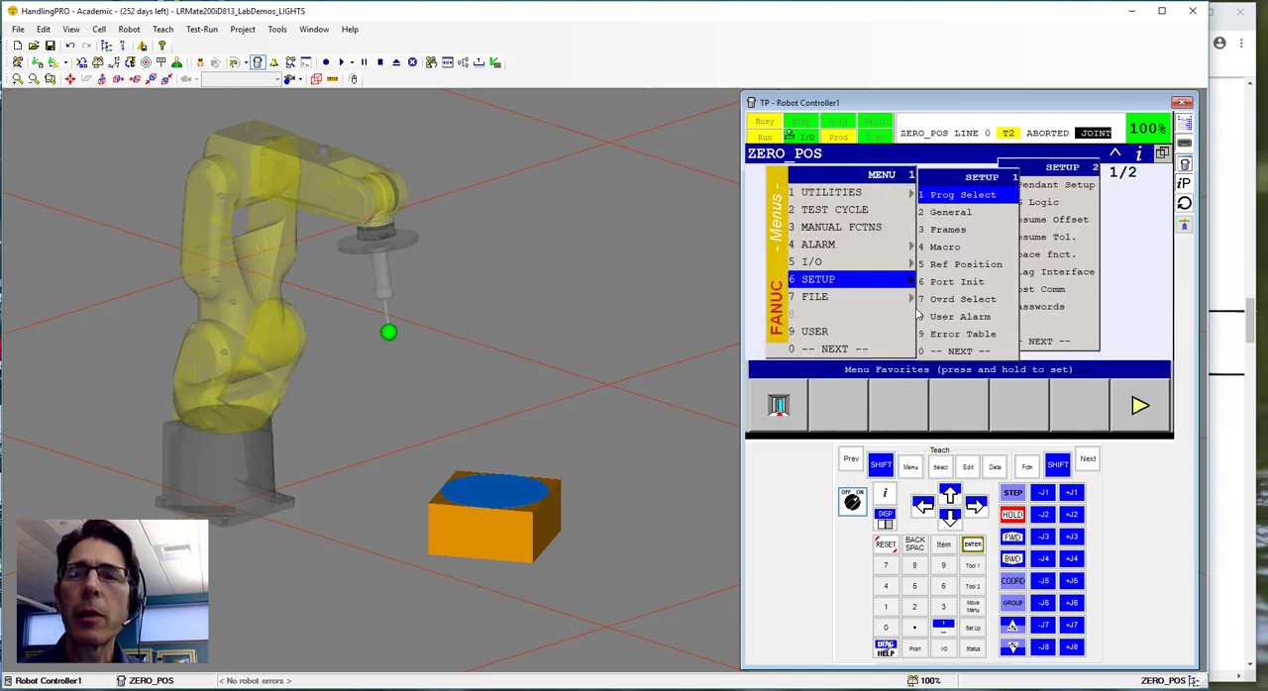
click(946, 248)
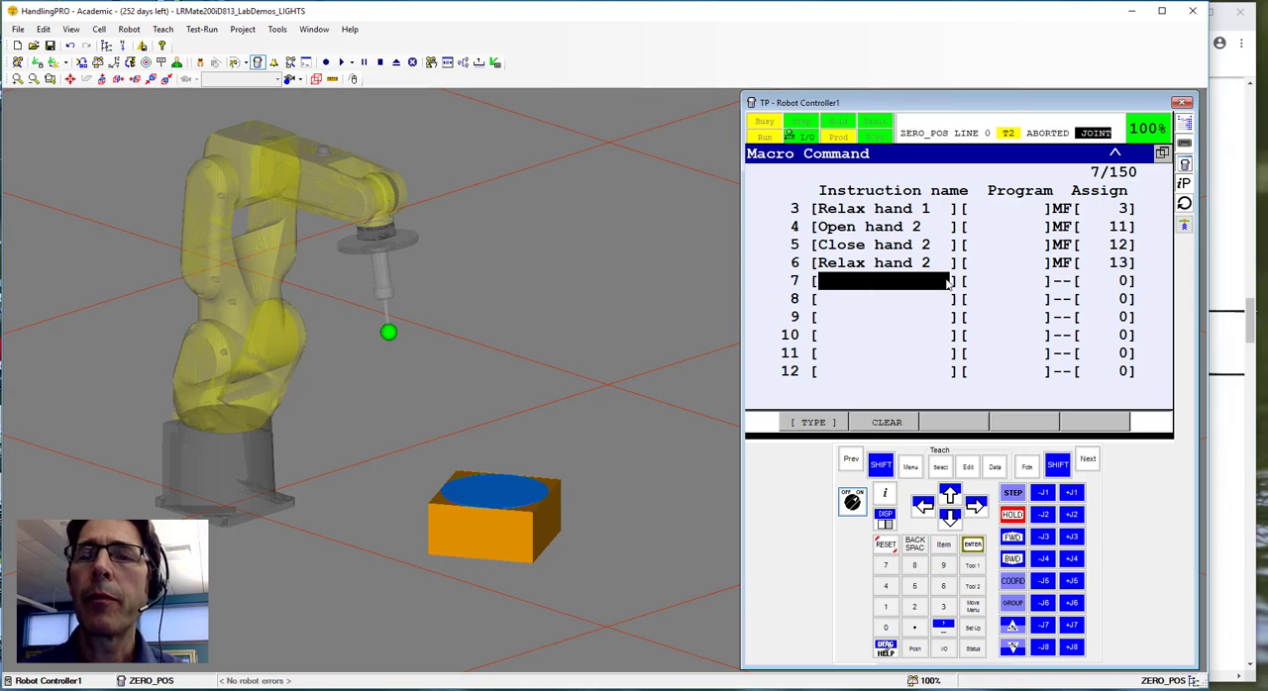
Choose EEJHCIRCLE as the program for macro command 7.
click(993, 284)
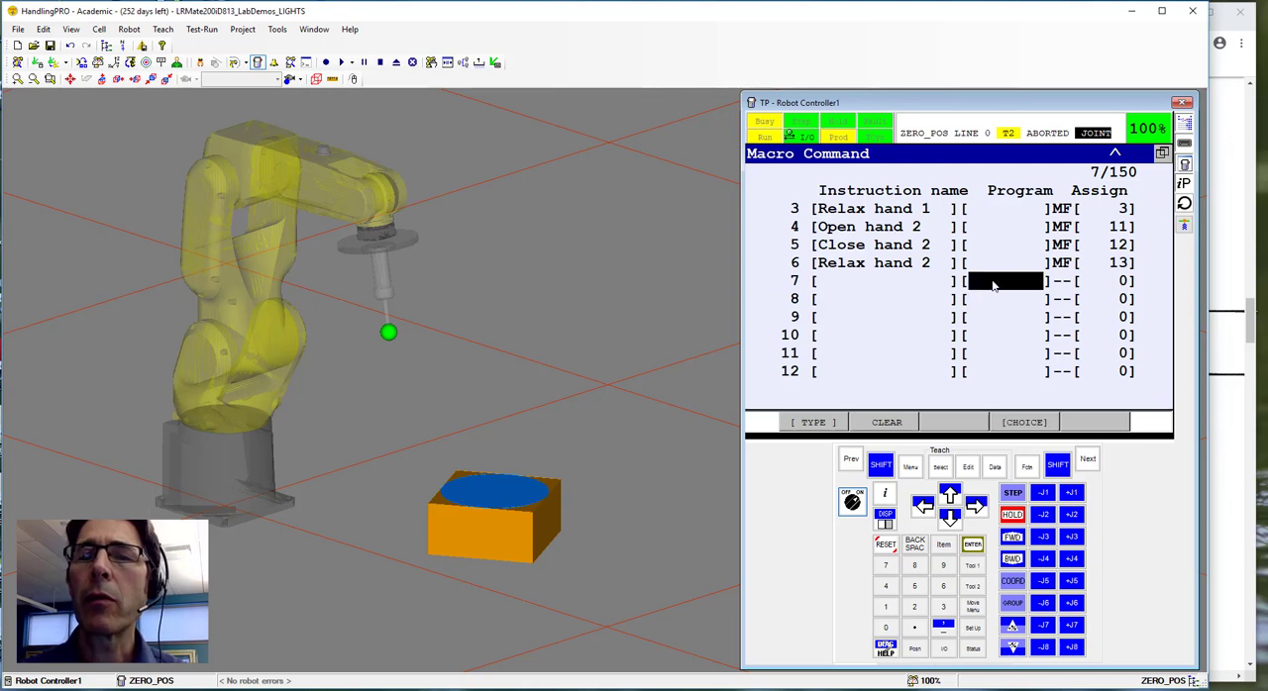
click(1025, 423)
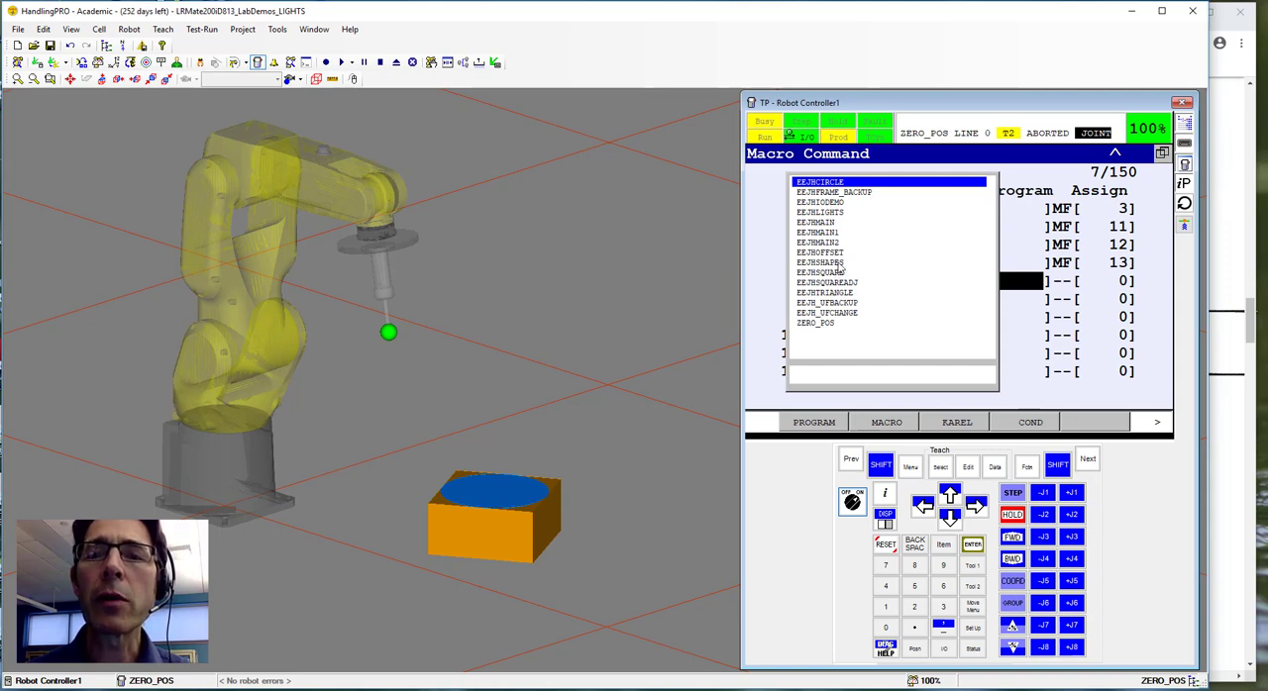
click(829, 183)
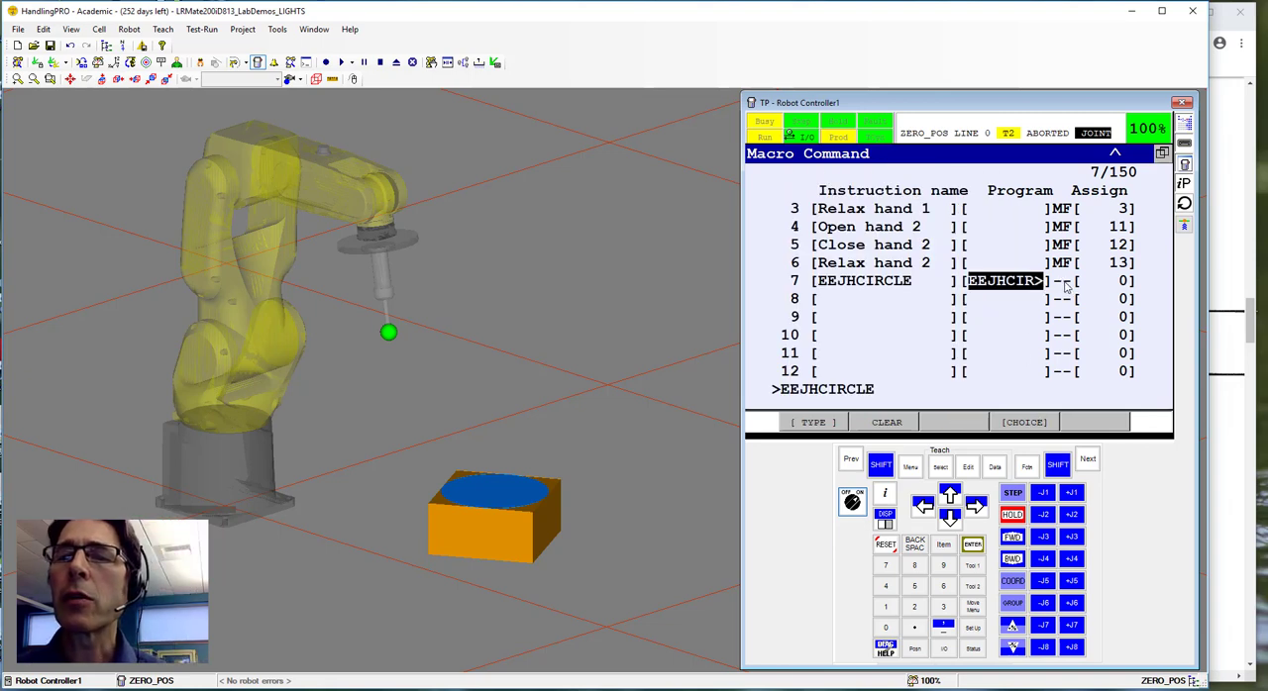
Try to assign the EEJHCIRCLE macro to user key UK[1].
click(1063, 282)
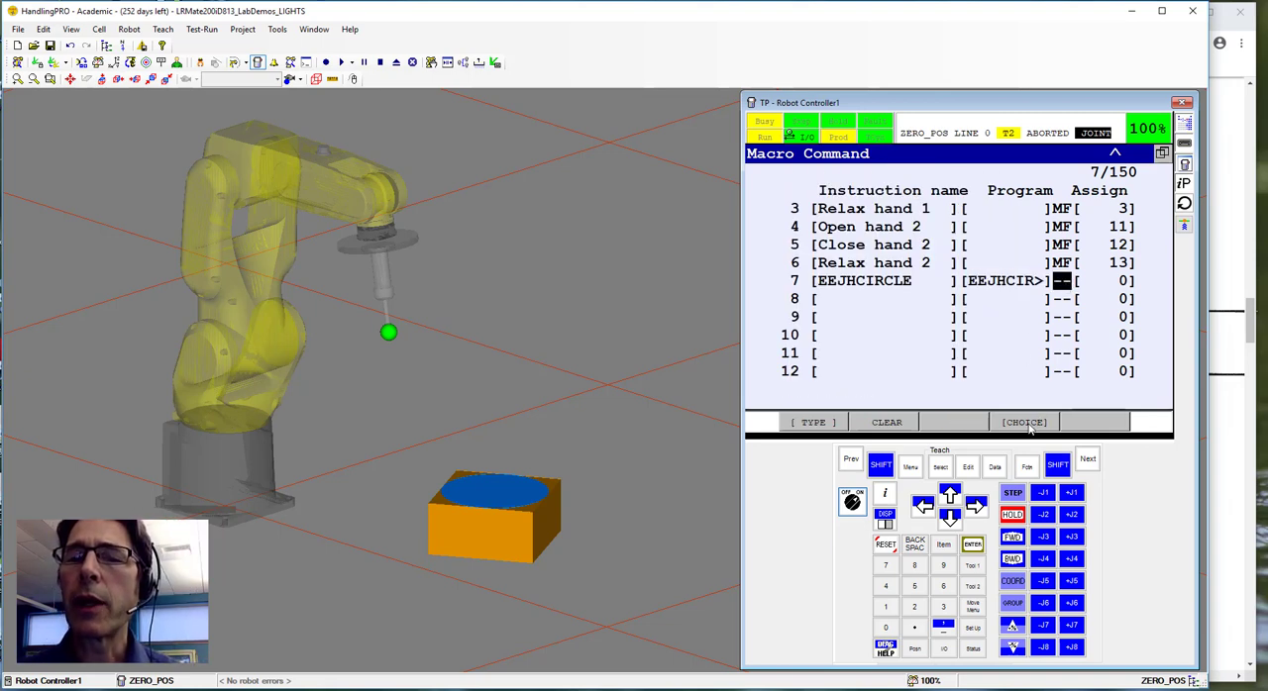
click(1031, 424)
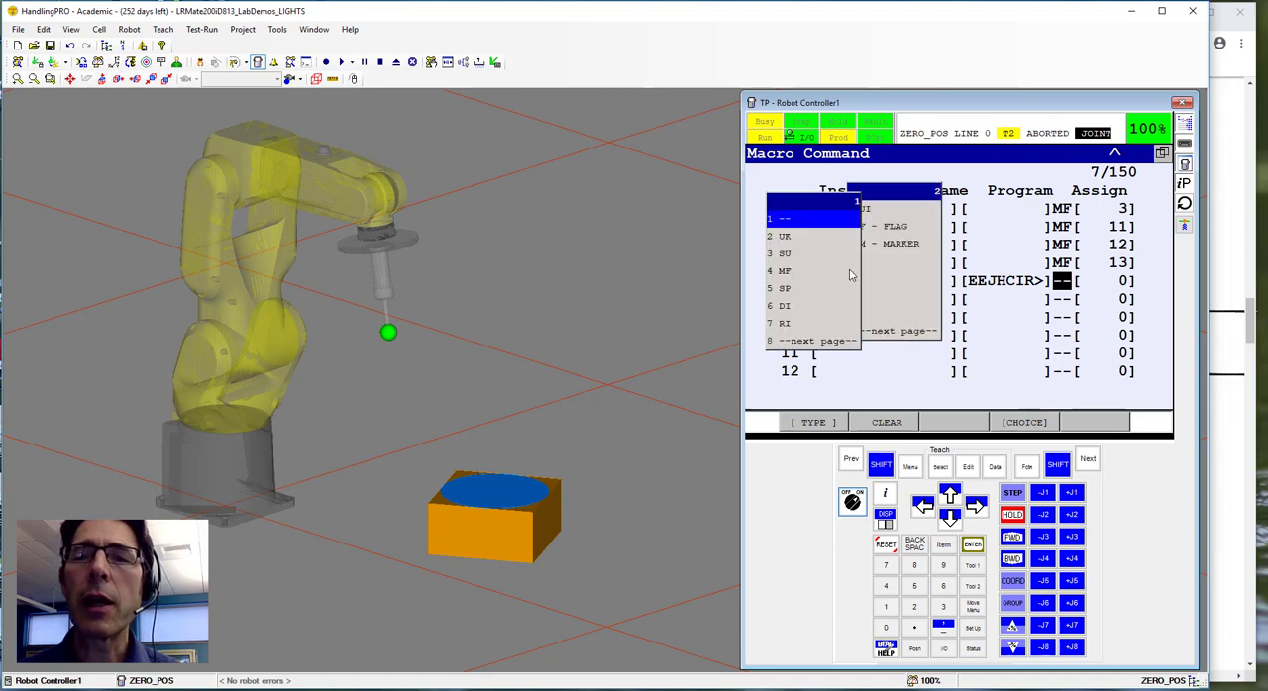
click(785, 237)
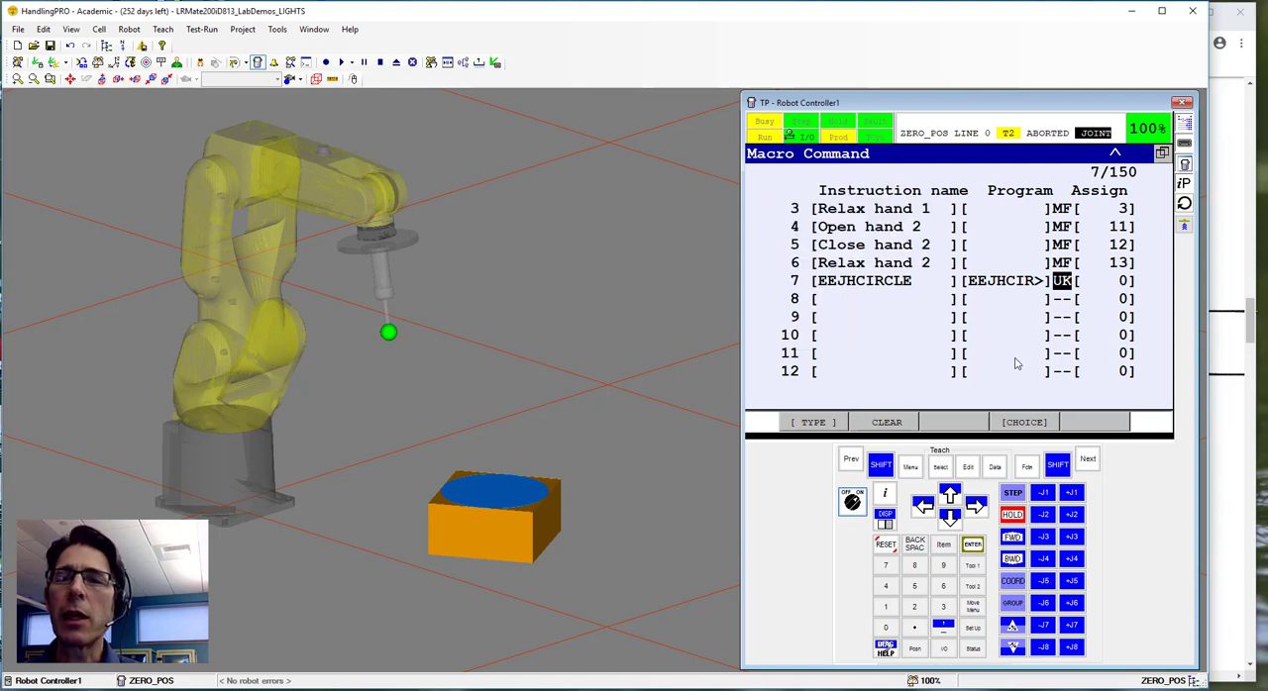
click(1105, 286)
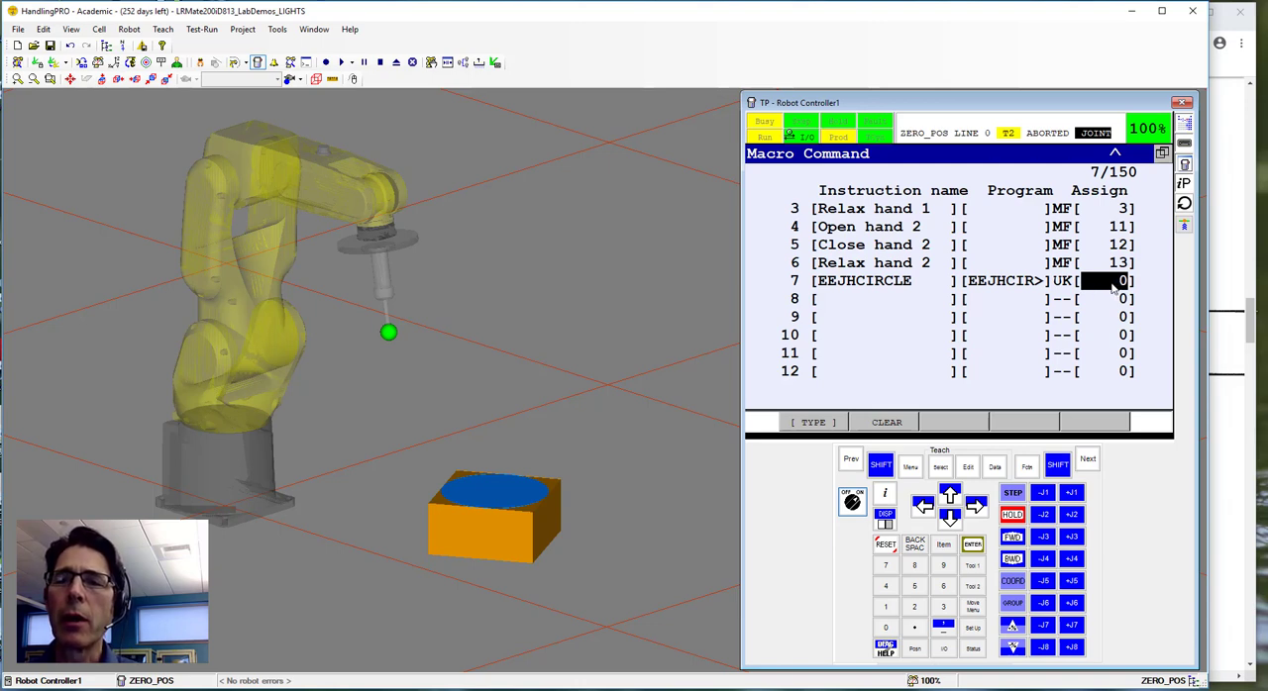
text(1)
key(Return)
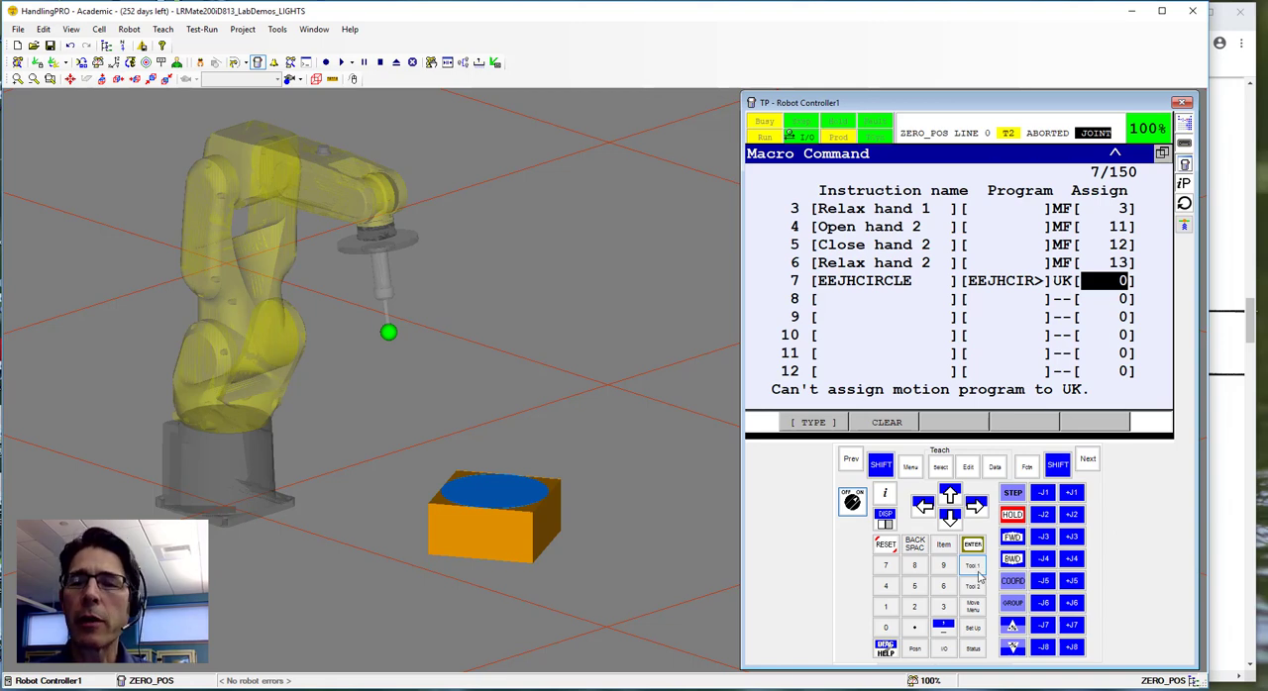
Change the EEJHCIRCLE macro's assignment type to SU and set its number to 1.
click(1062, 282)
click(1024, 423)
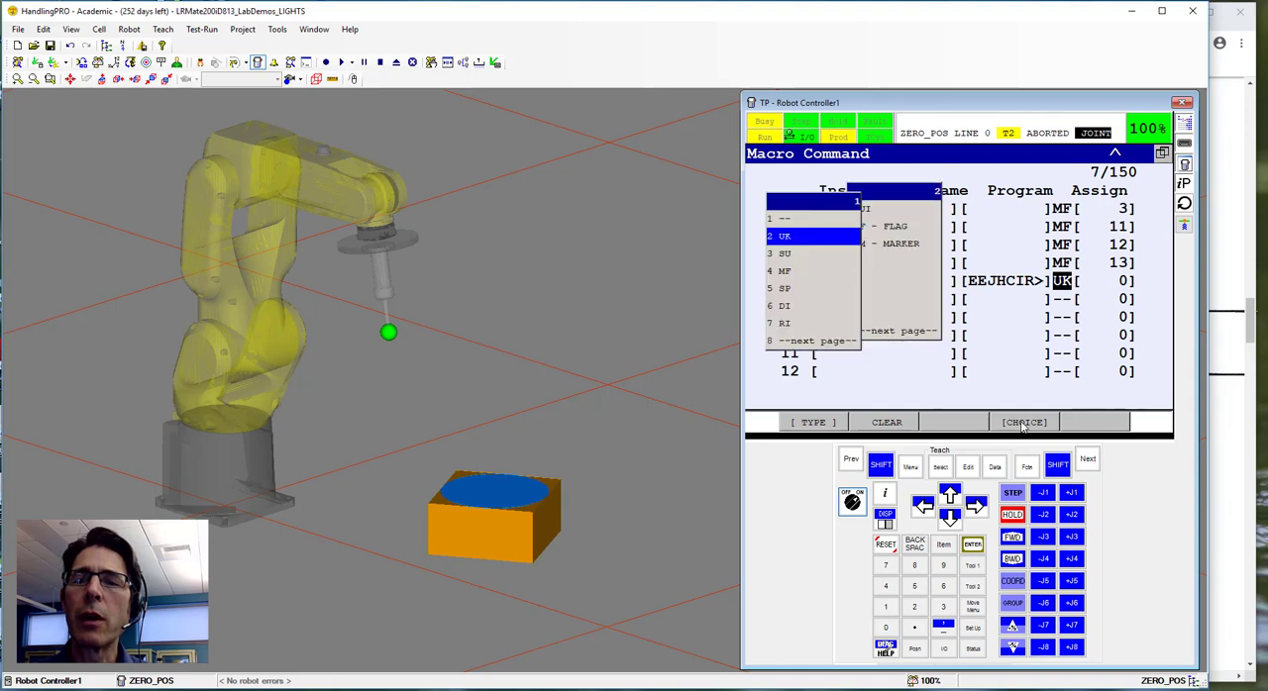
click(790, 254)
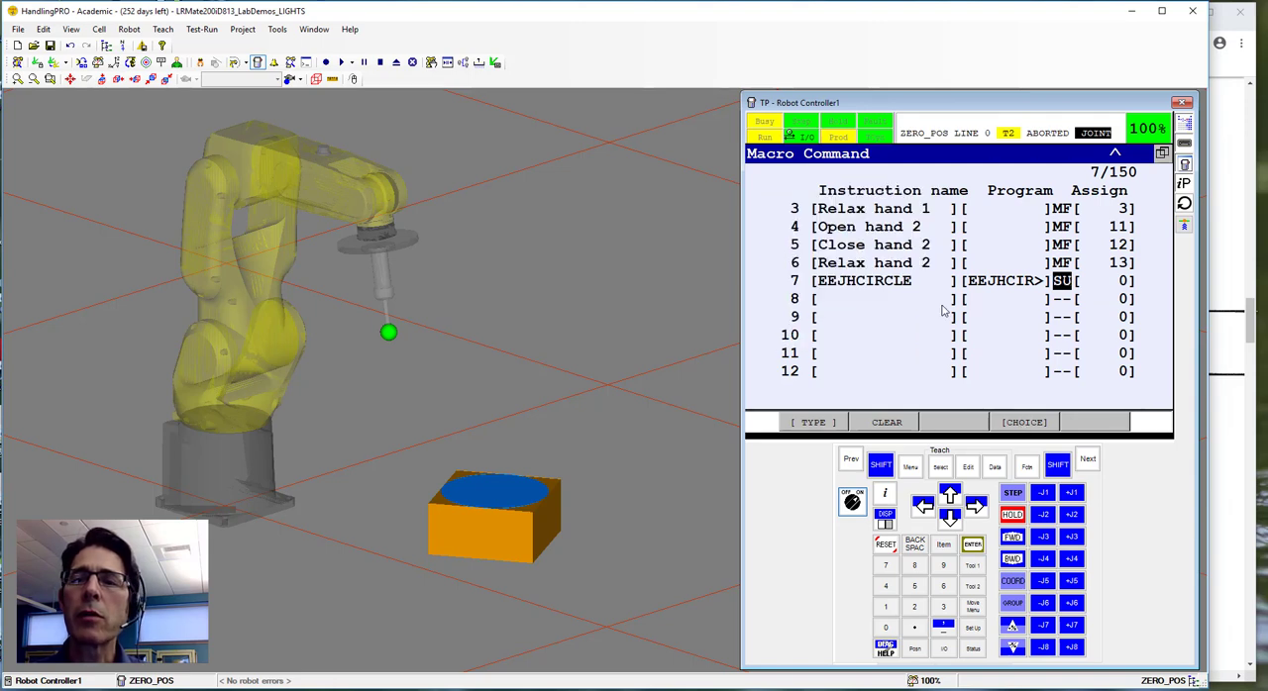
click(1120, 284)
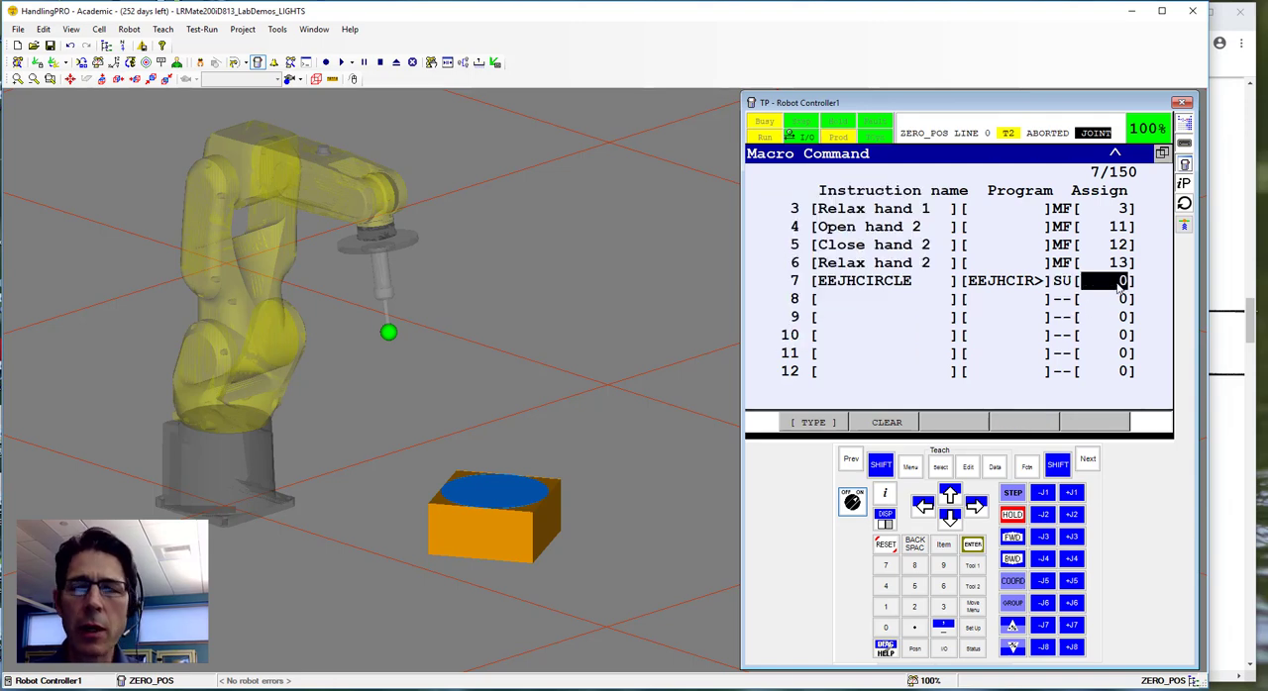
text(1)
key(Return)
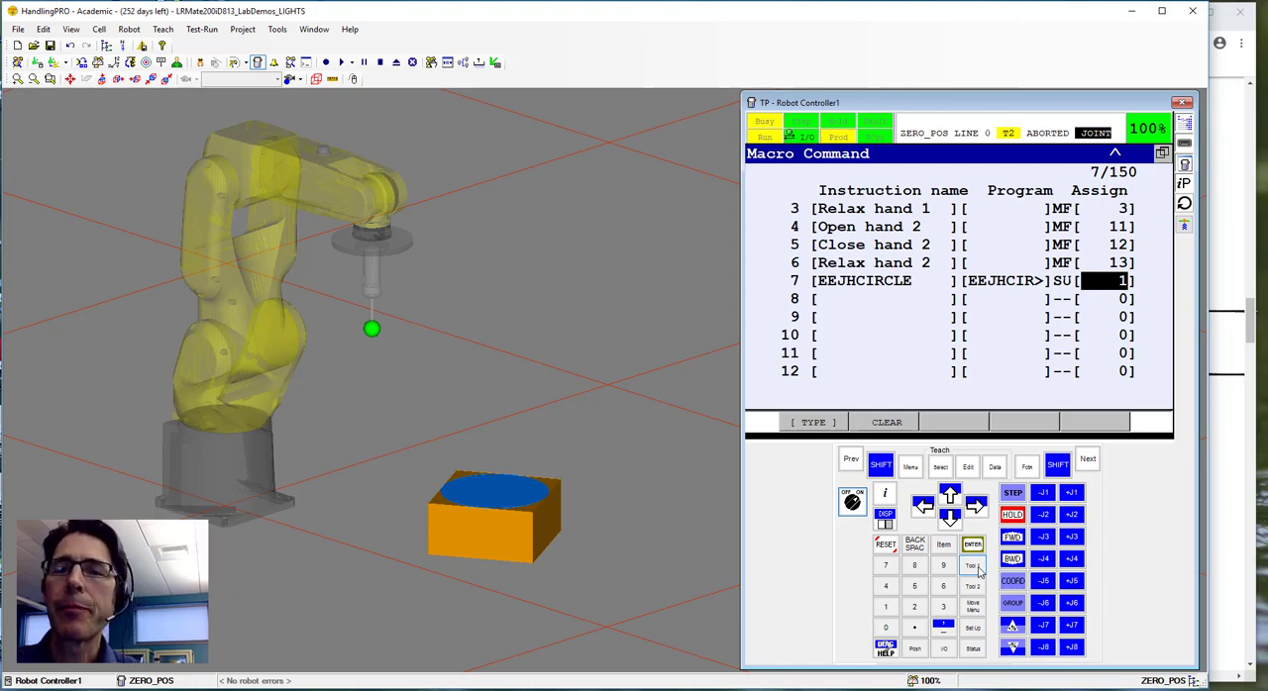
Consult the TRIANGLE assignment in the browser's lab sheet, and back in HandlingPRO choose EEJHTRIANGLE as the program for macro command 8.
click(1253, 327)
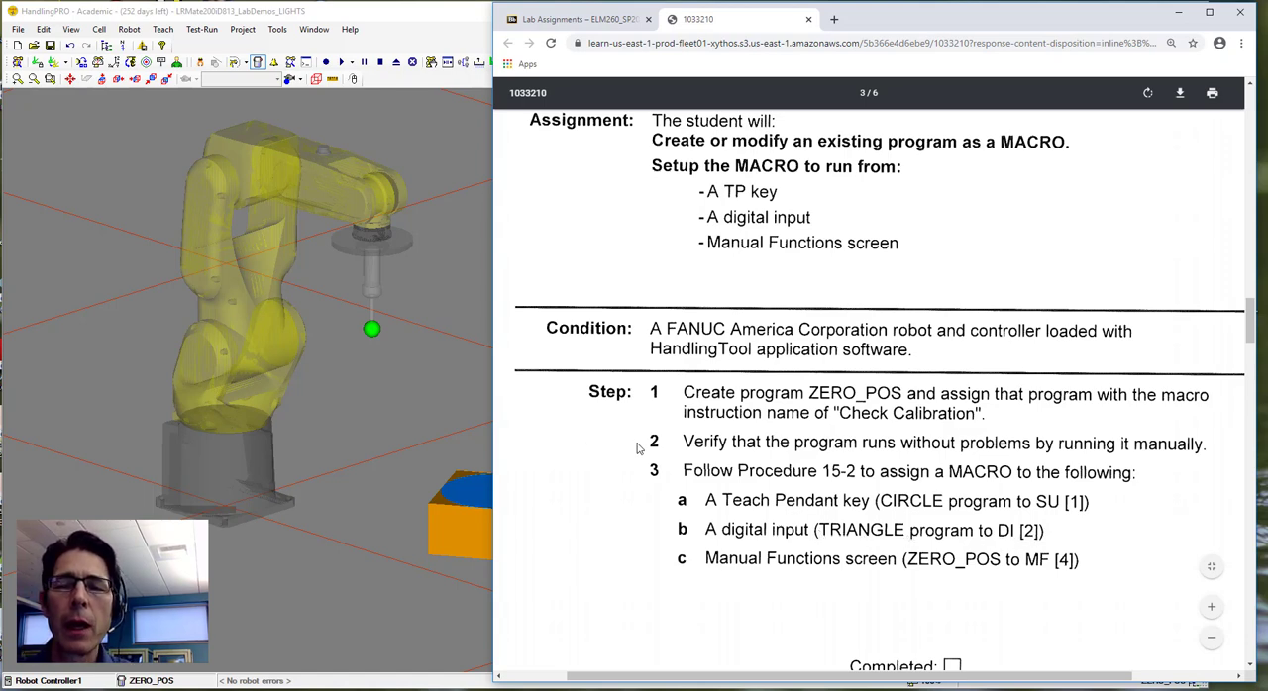
click(455, 377)
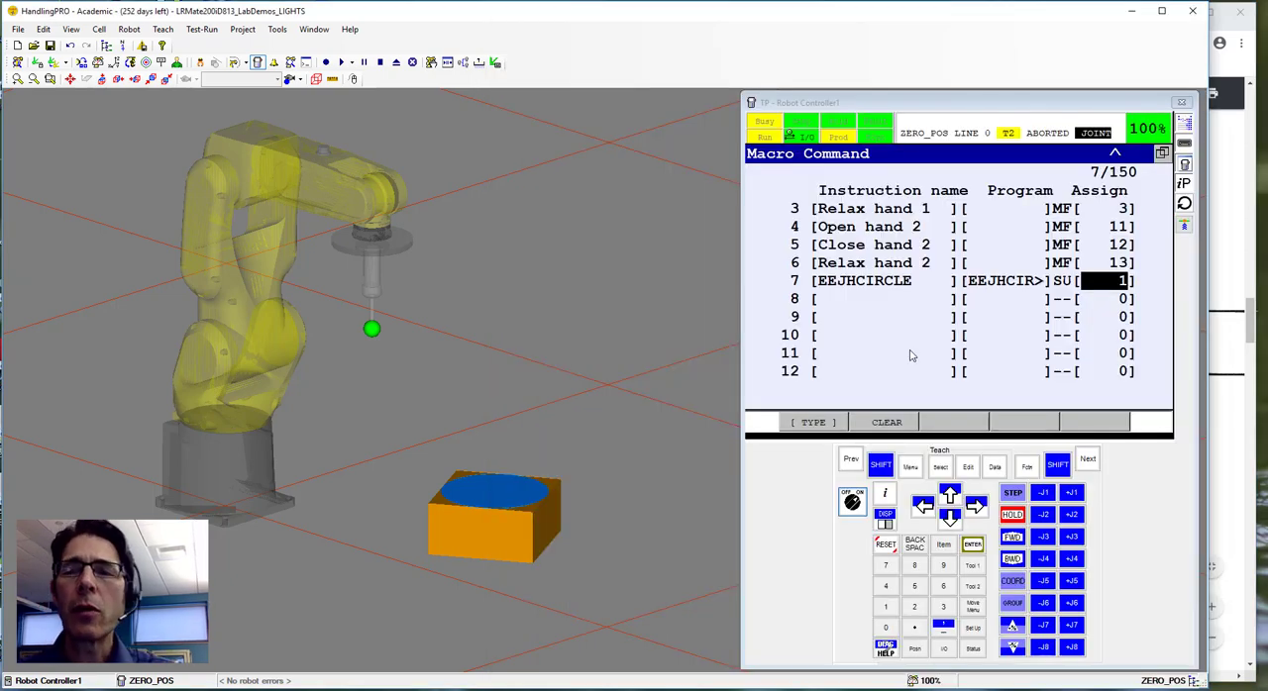
click(1004, 300)
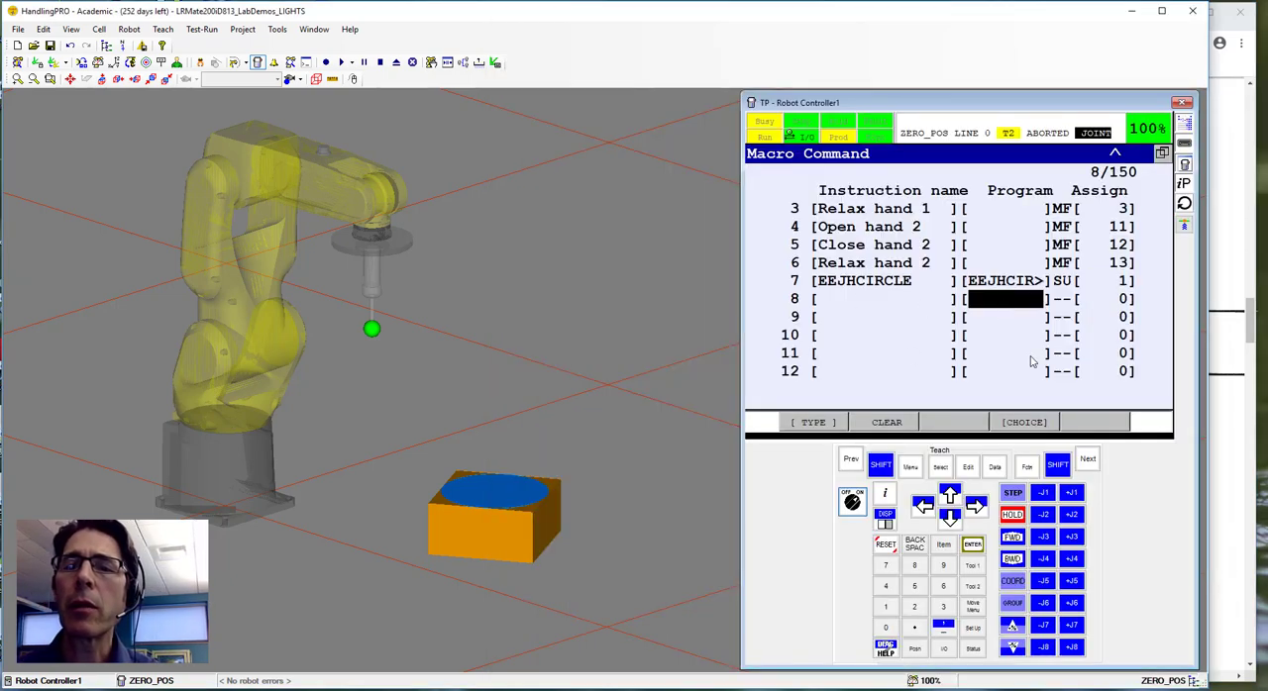
click(1030, 428)
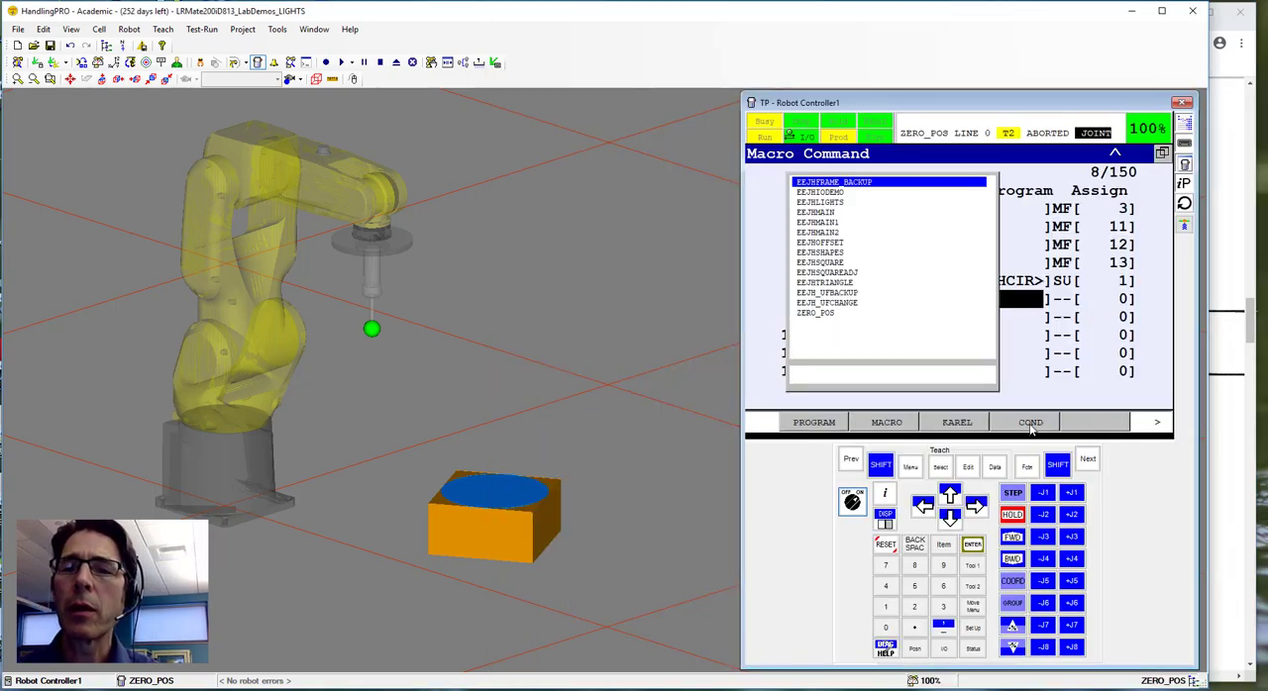
click(825, 283)
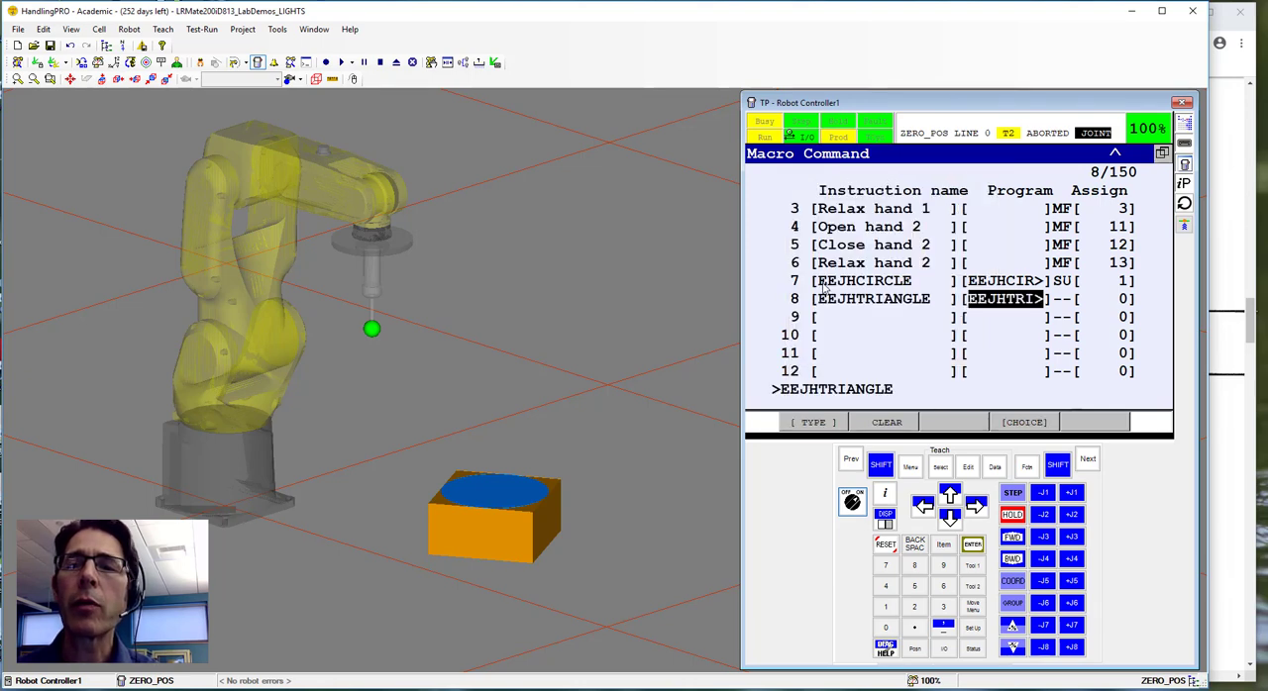
Assign the EEJHTRIANGLE macro to digital input DI[2].
click(1062, 301)
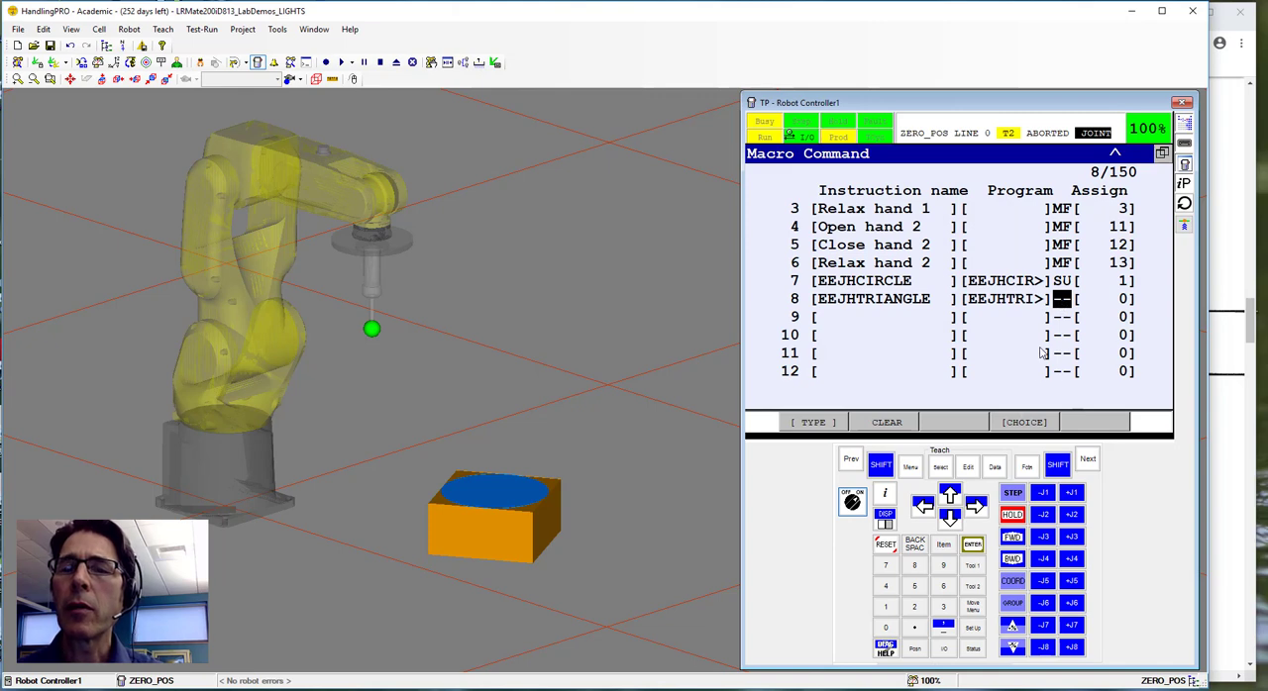
click(1022, 424)
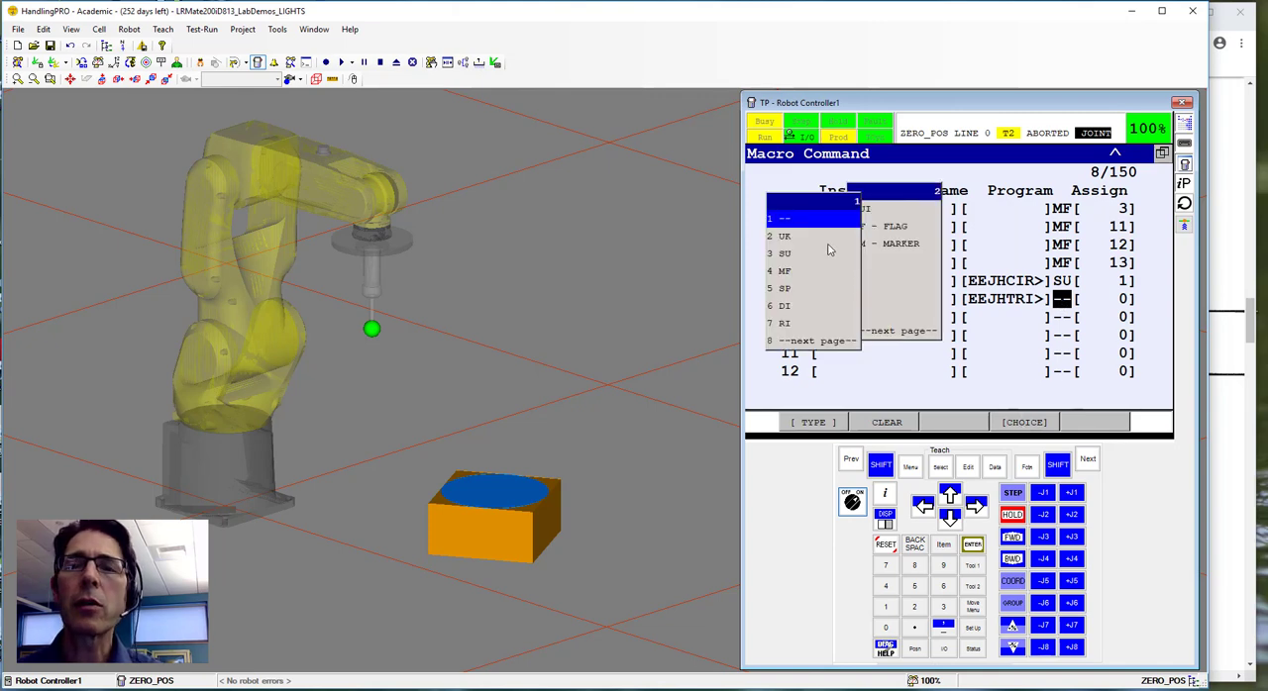
click(790, 308)
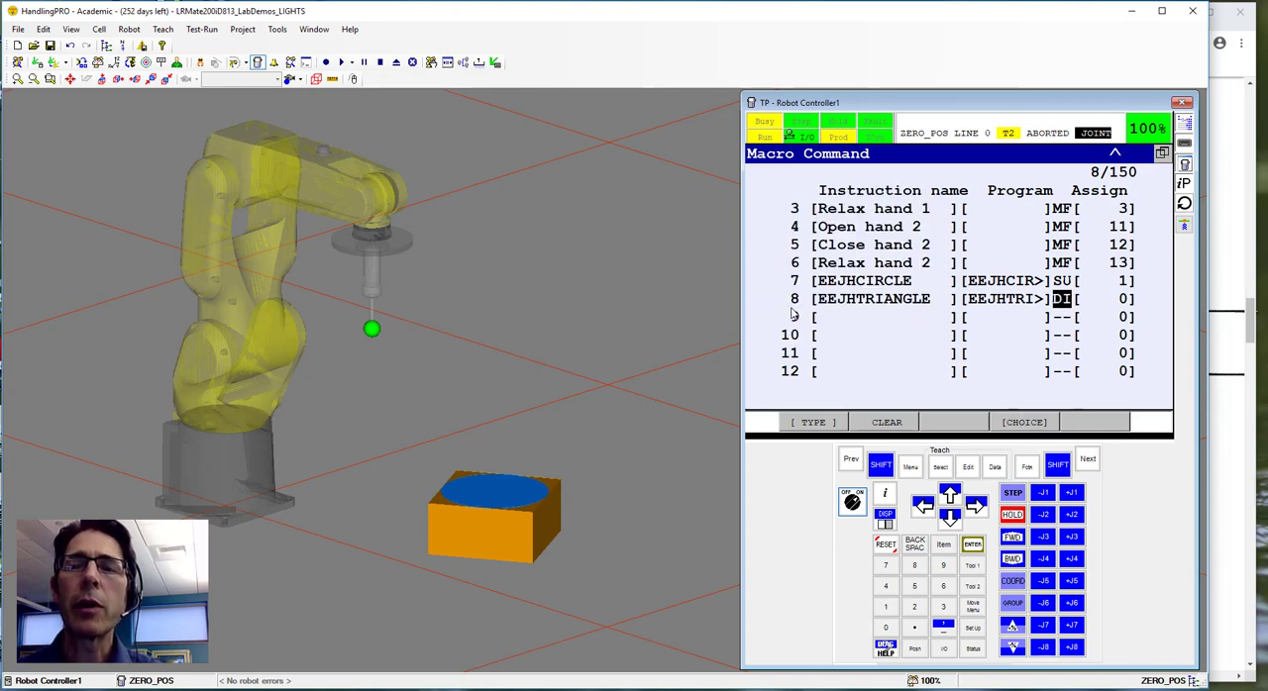
click(1105, 302)
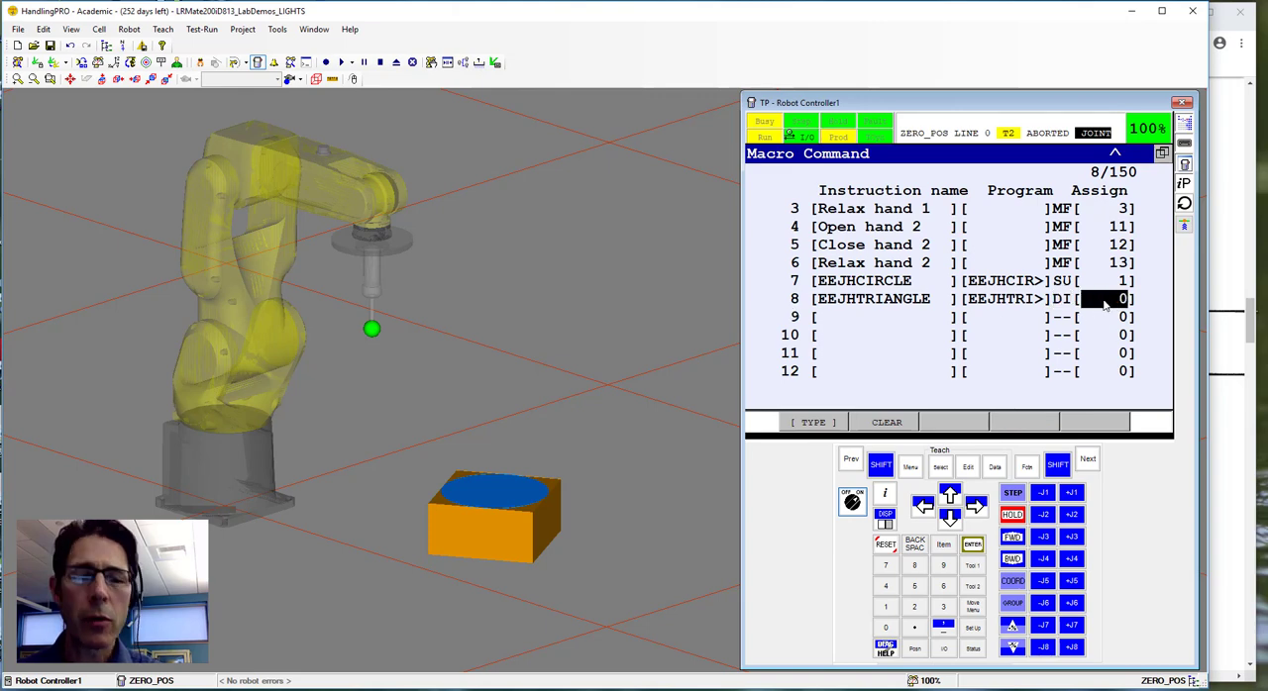
text(2)
key(Return)
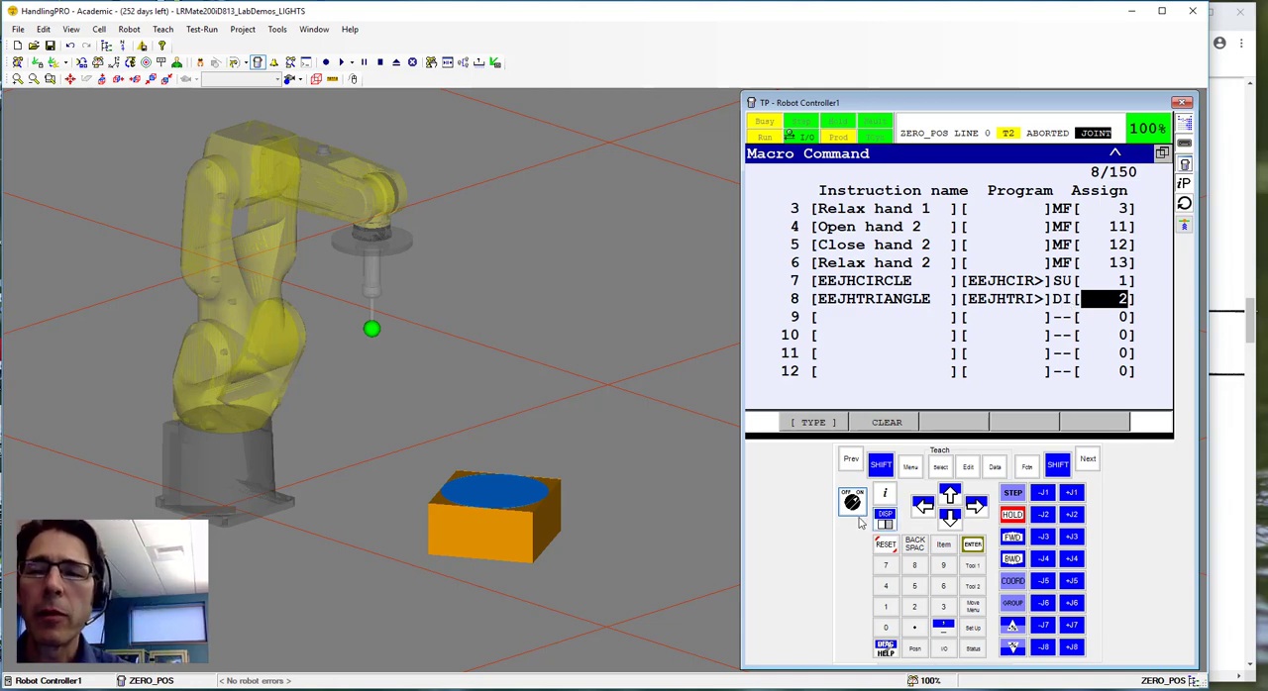
click(859, 302)
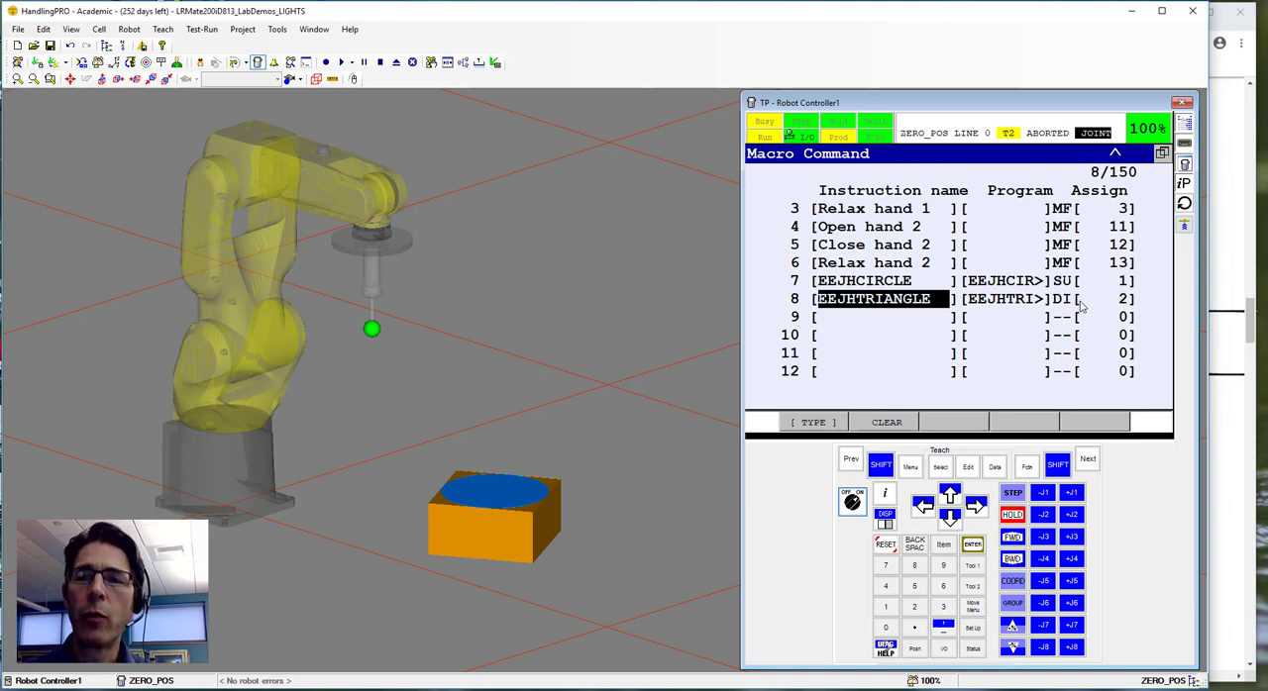
Switch the teach pendant off and display the digital inputs in the I/O list.
click(852, 503)
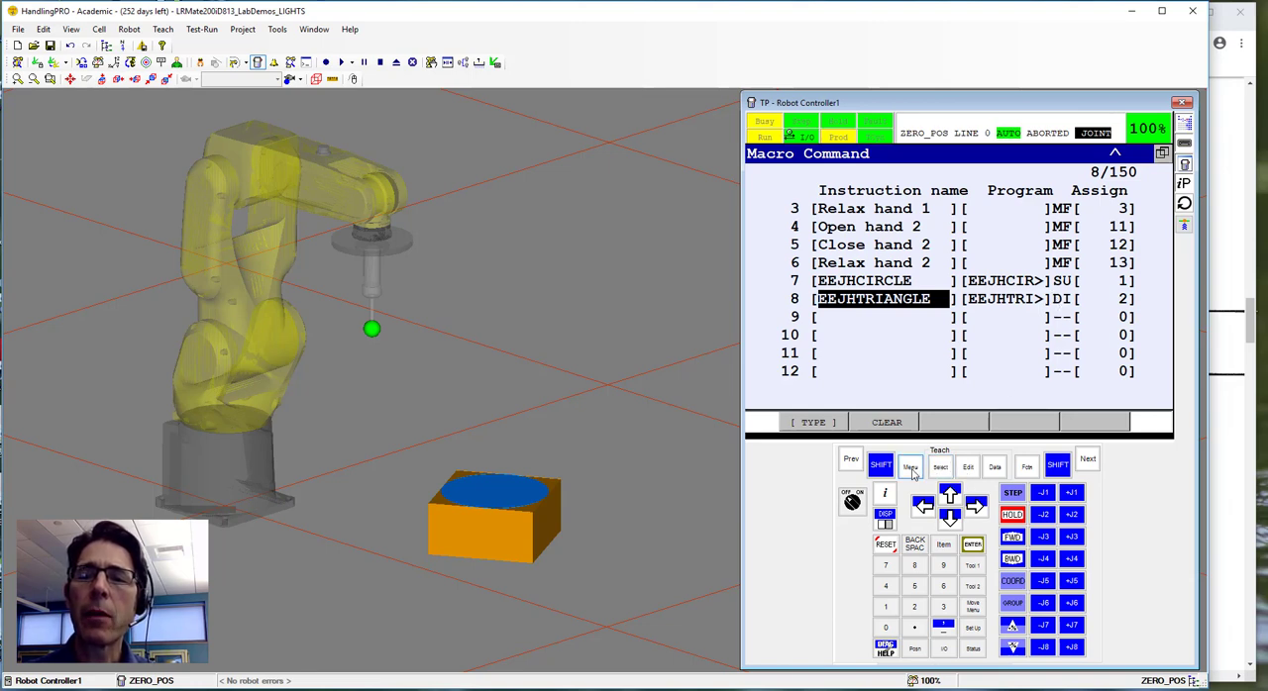
click(912, 470)
click(814, 262)
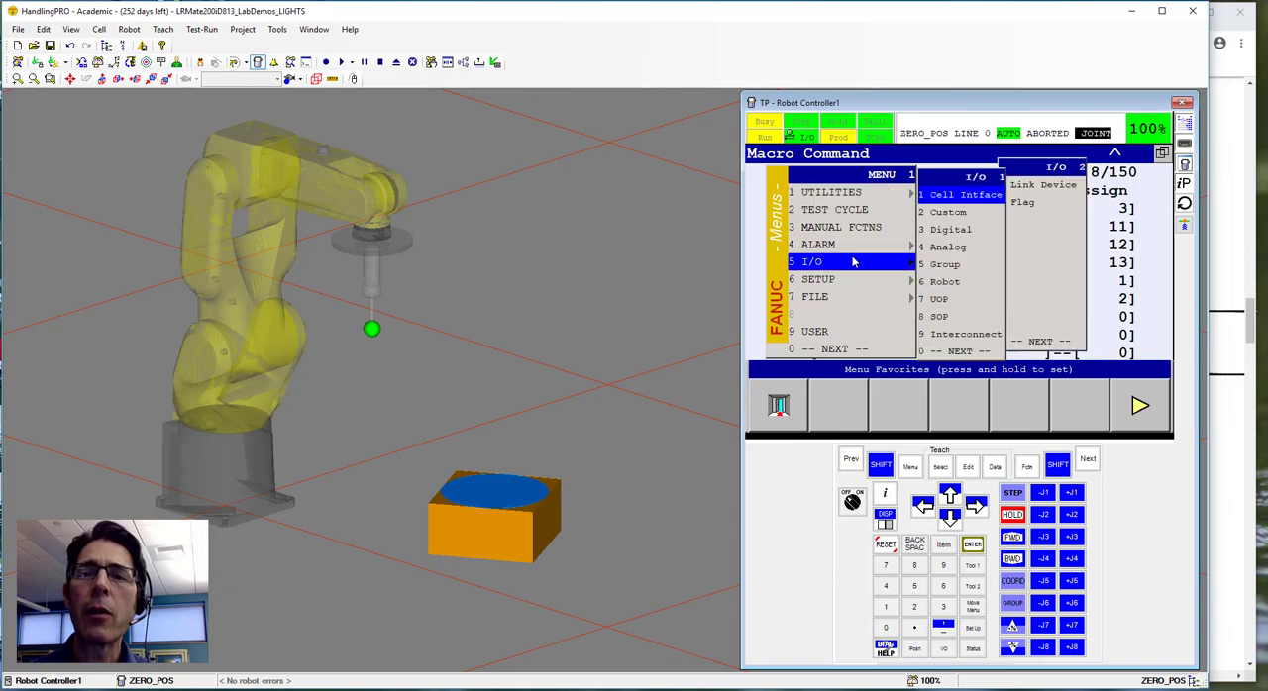
click(950, 229)
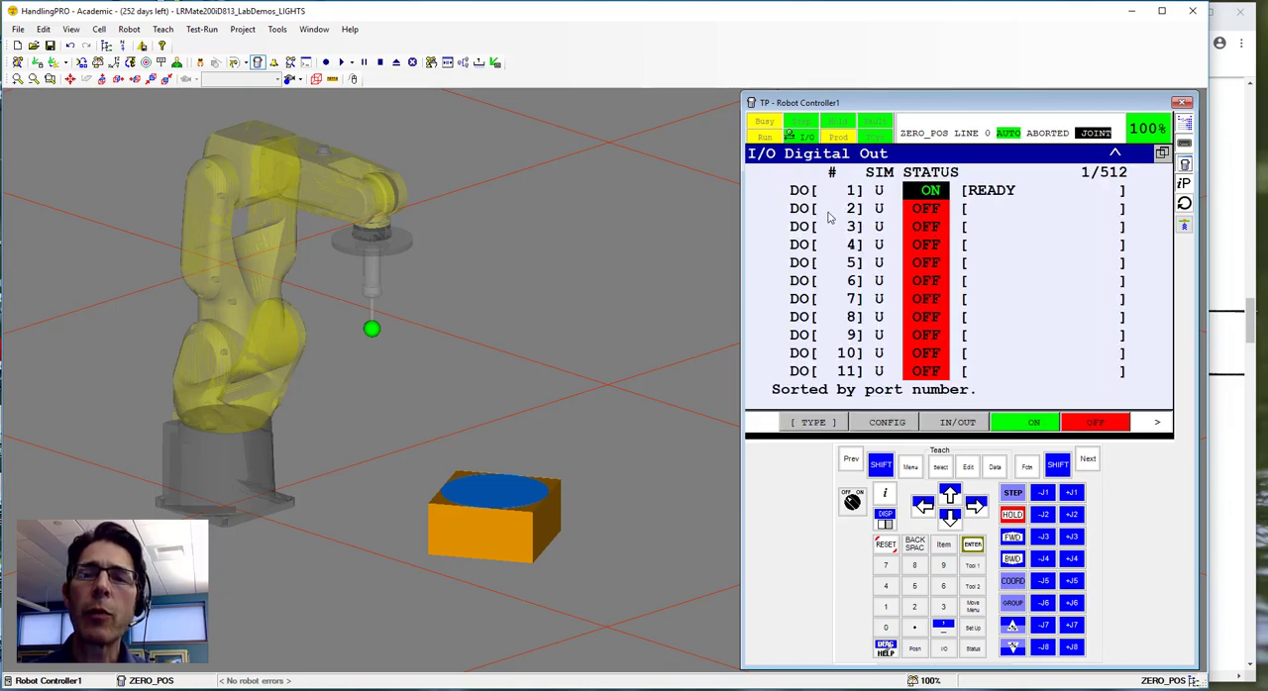
click(957, 423)
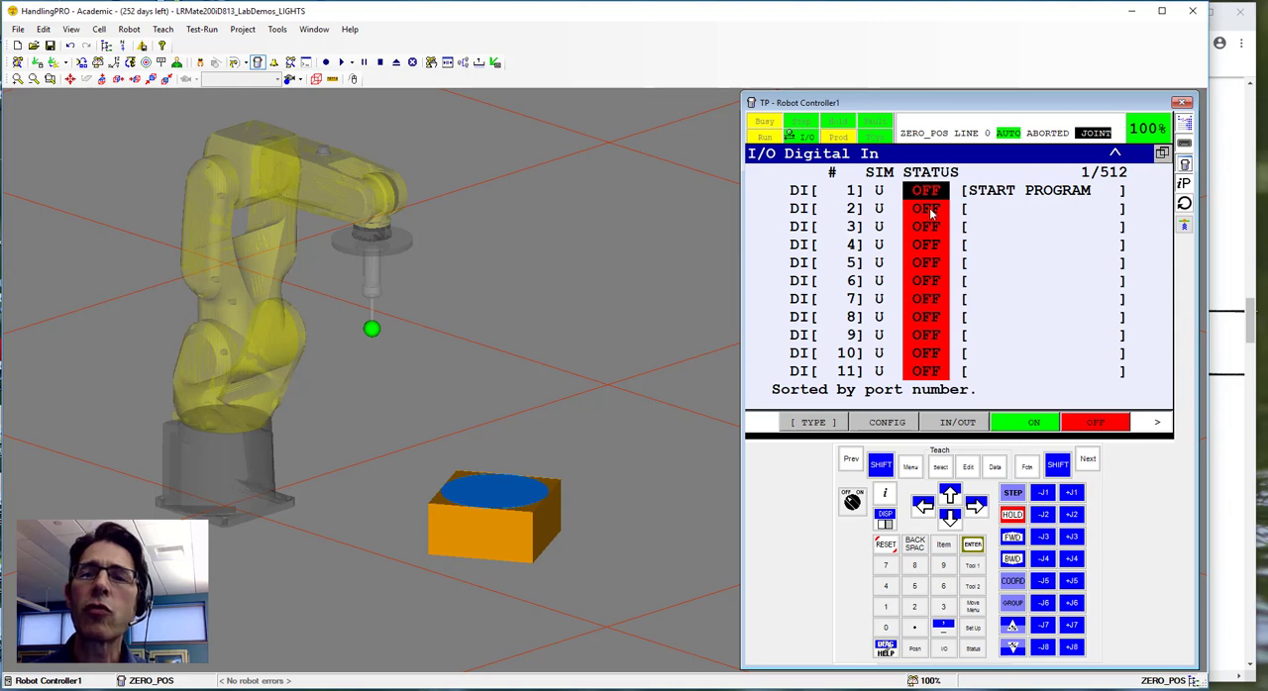
Set digital input DI[2] to simulated and turn its status ON.
click(880, 209)
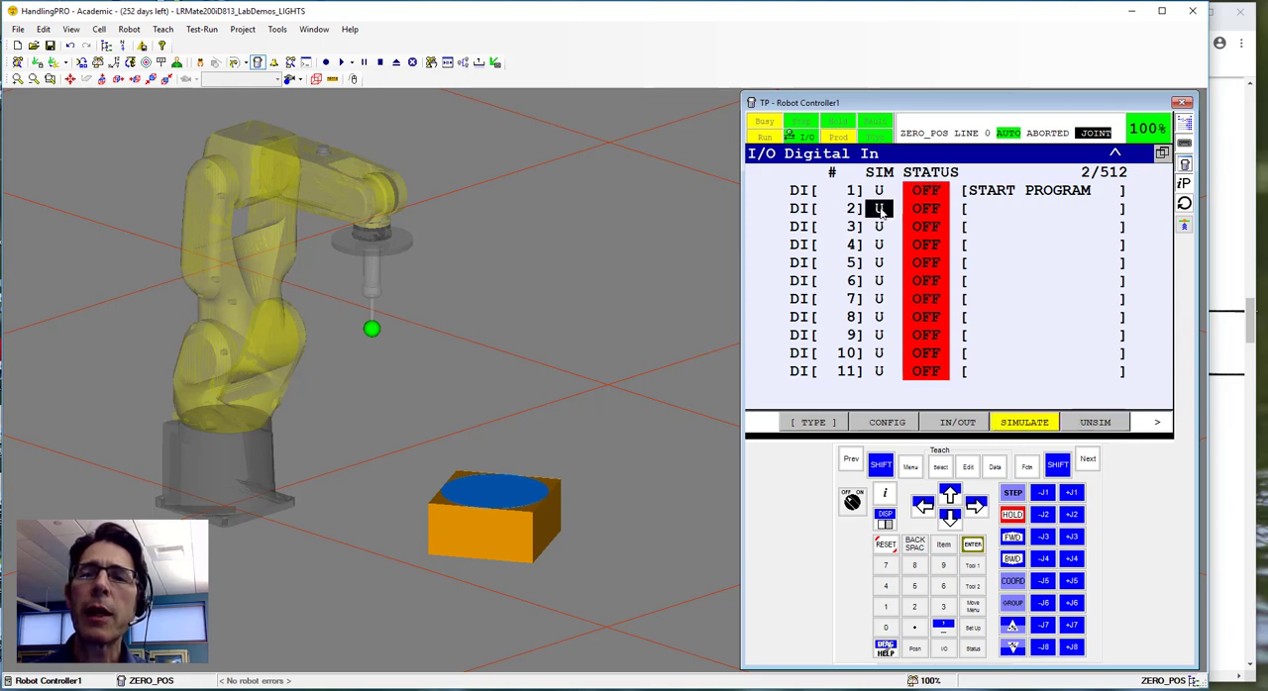
click(1026, 424)
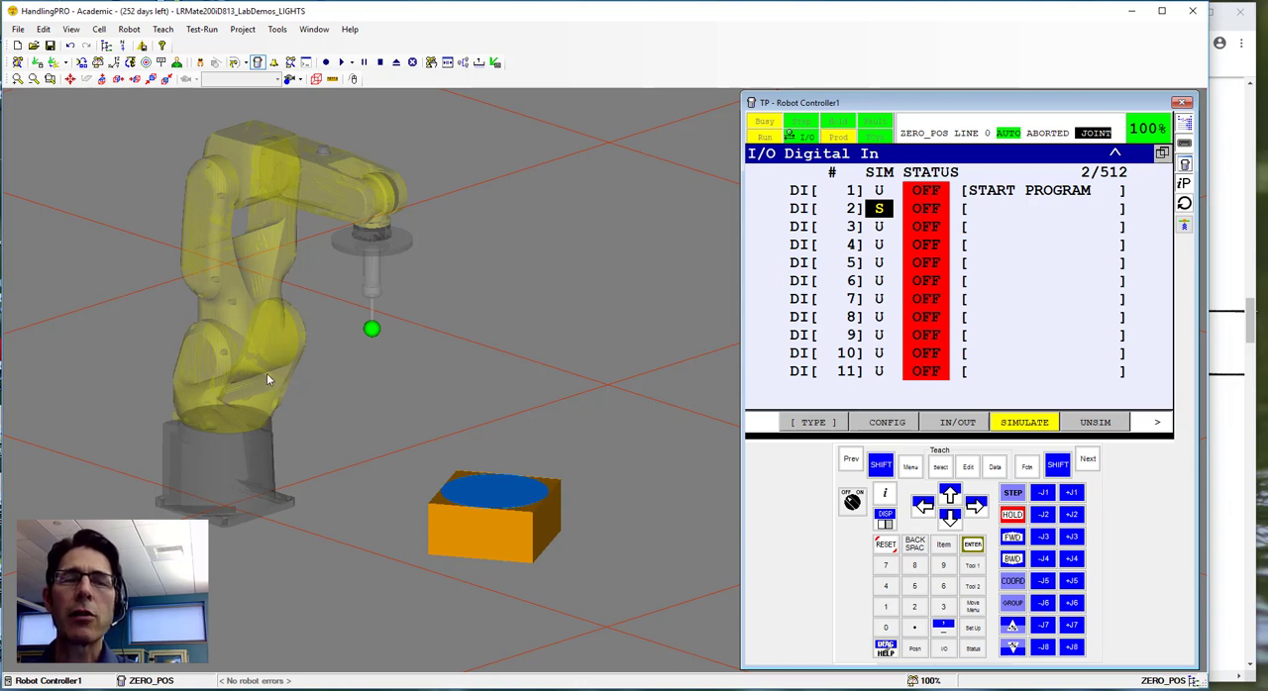
click(925, 210)
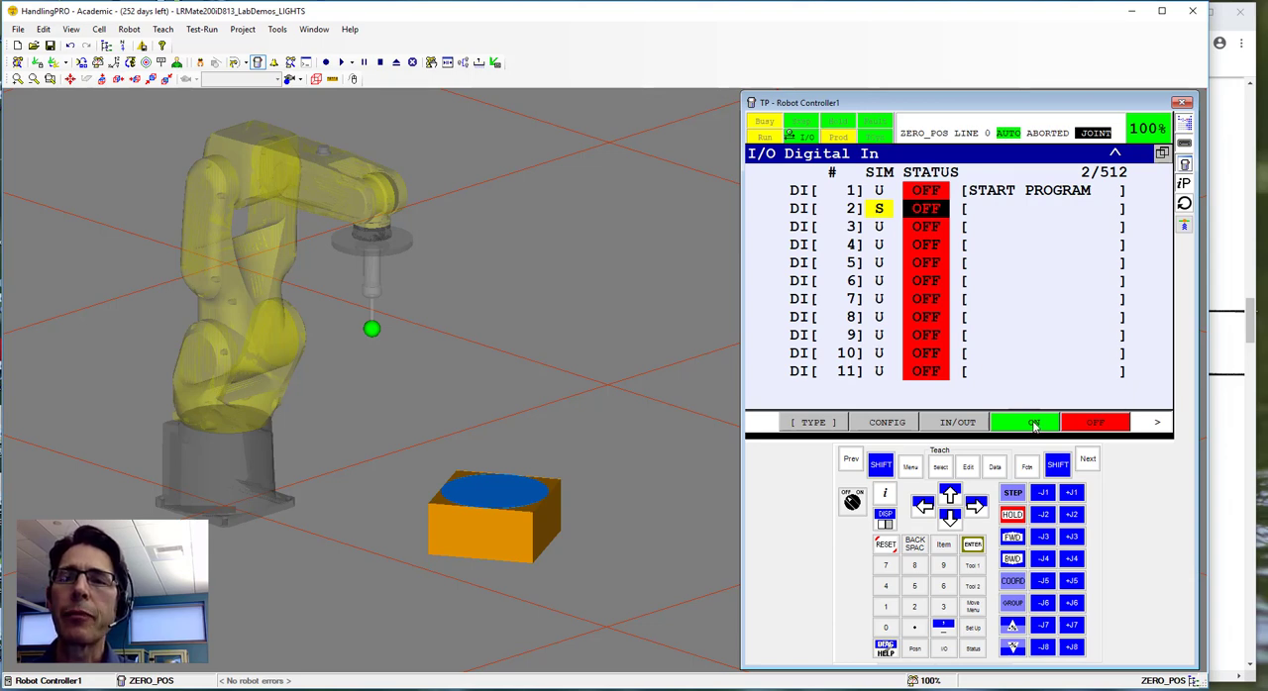
click(1034, 424)
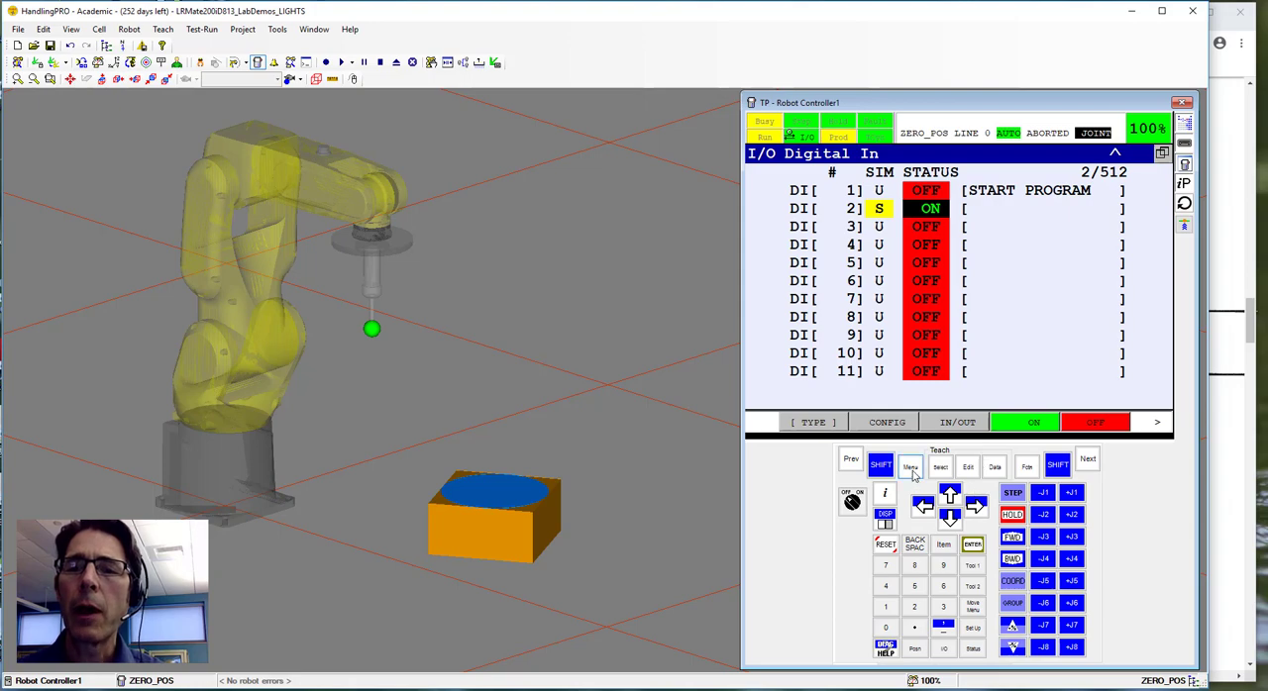
Check the Manual Functions assignment for ZERO_POS in the browser's lab sheet and return to HandlingPRO.
click(1250, 322)
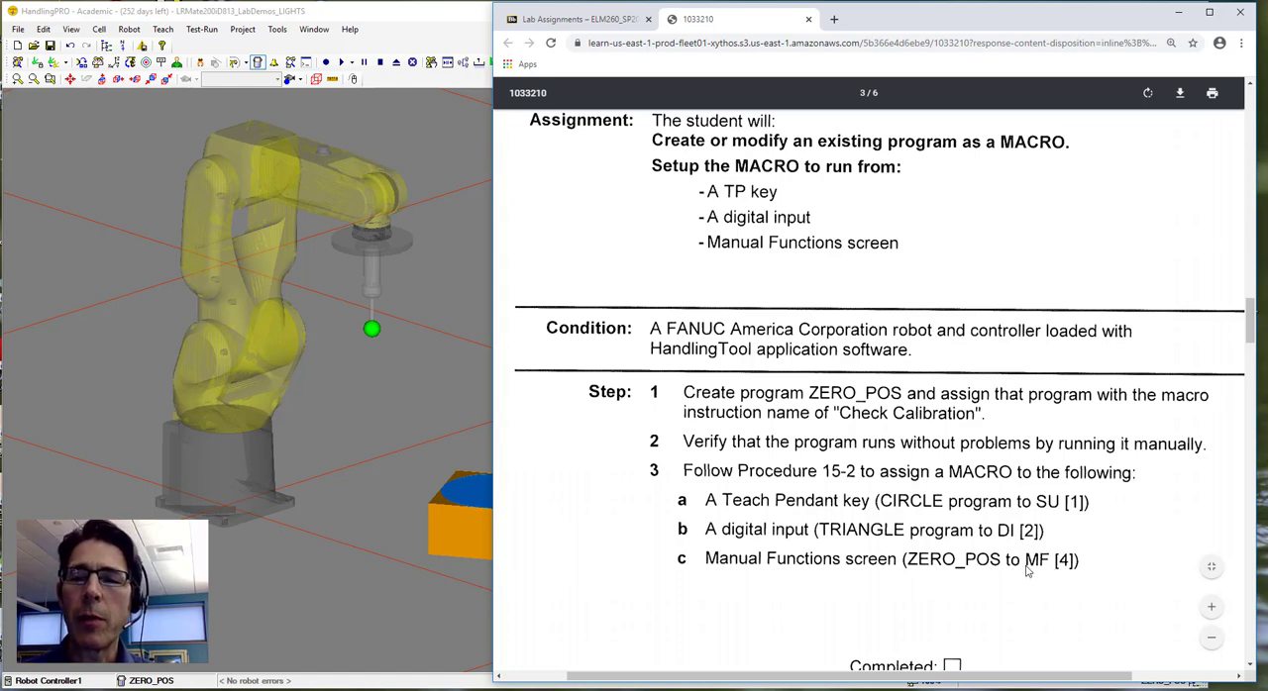
mouse_move(332, 690)
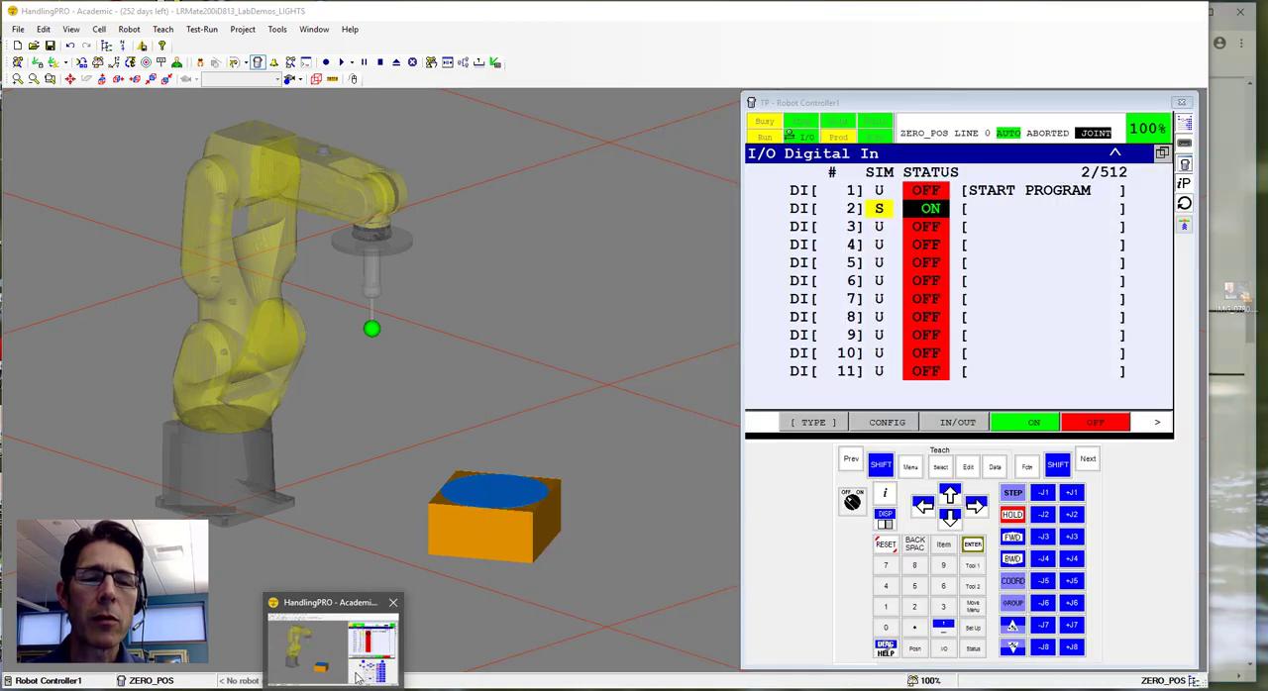
click(357, 662)
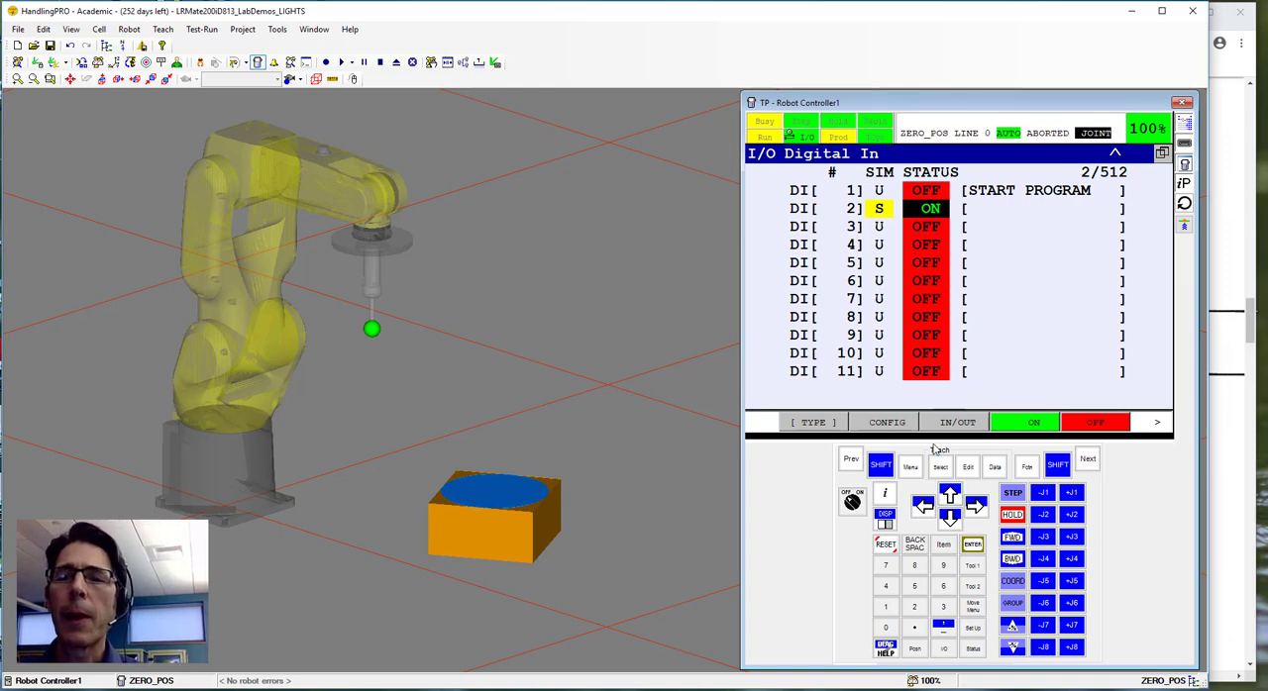
Open the Macro Command setup and choose ZERO_POS as the program for macro command 9.
click(911, 468)
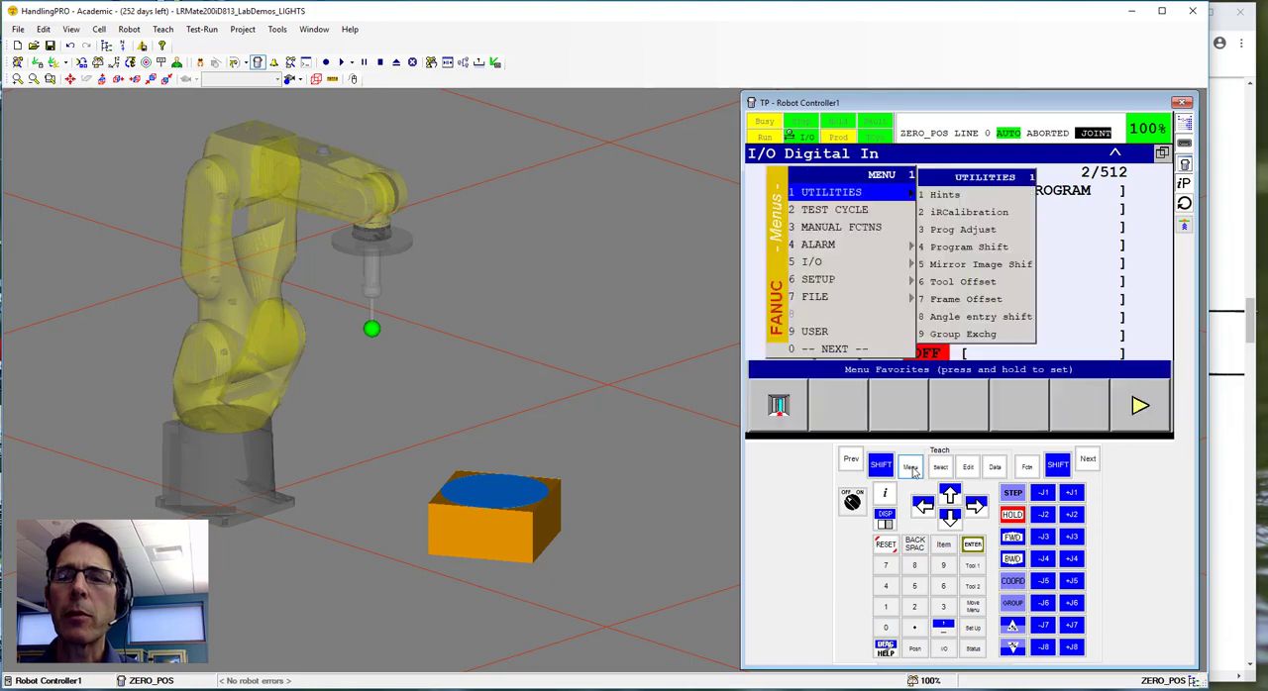
click(827, 284)
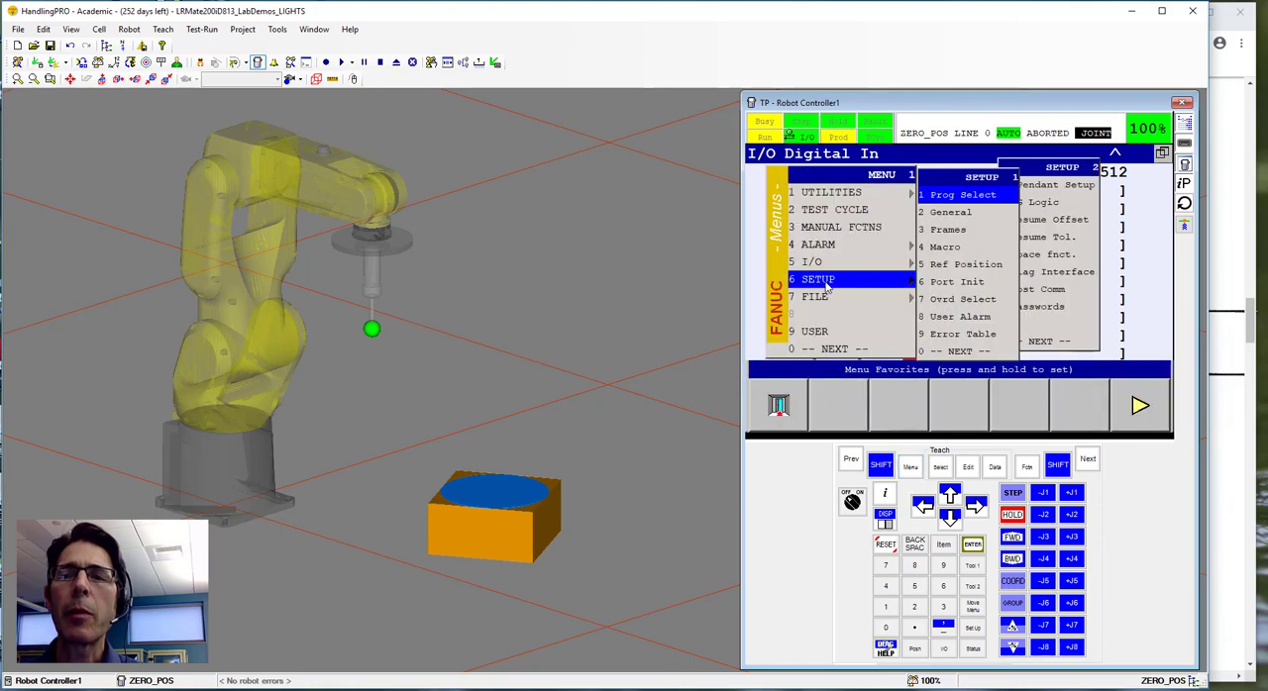
click(943, 248)
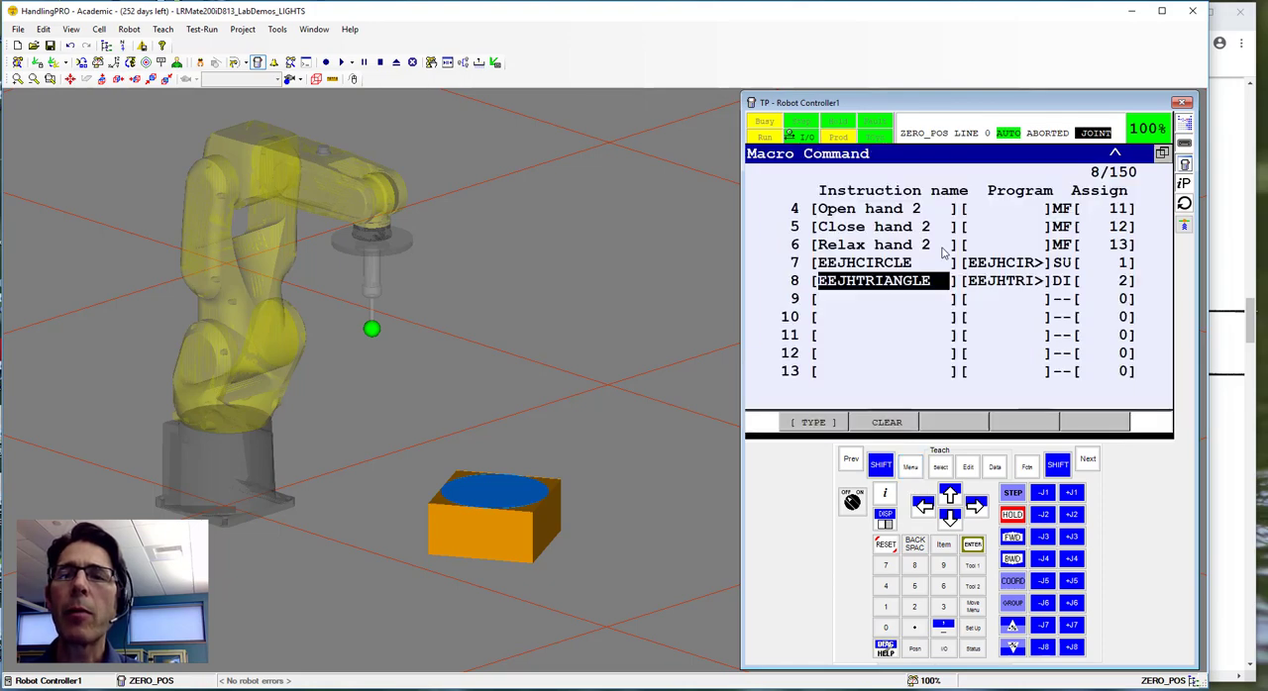
click(998, 302)
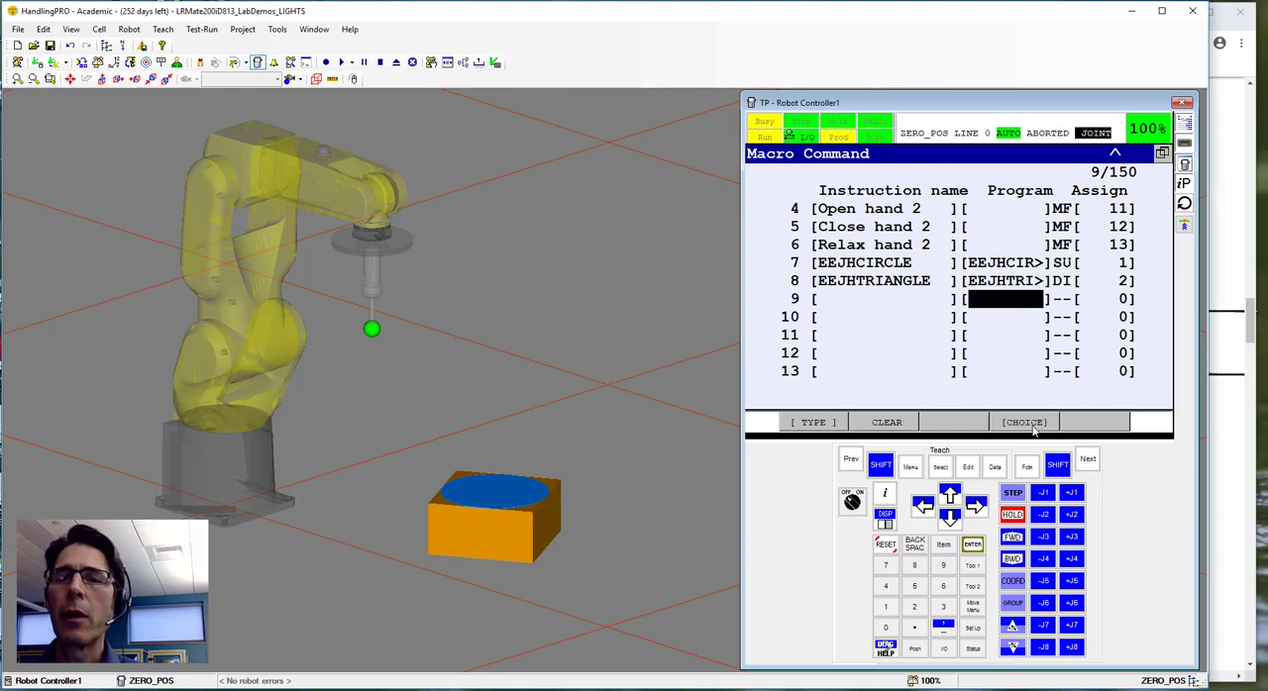
click(1030, 424)
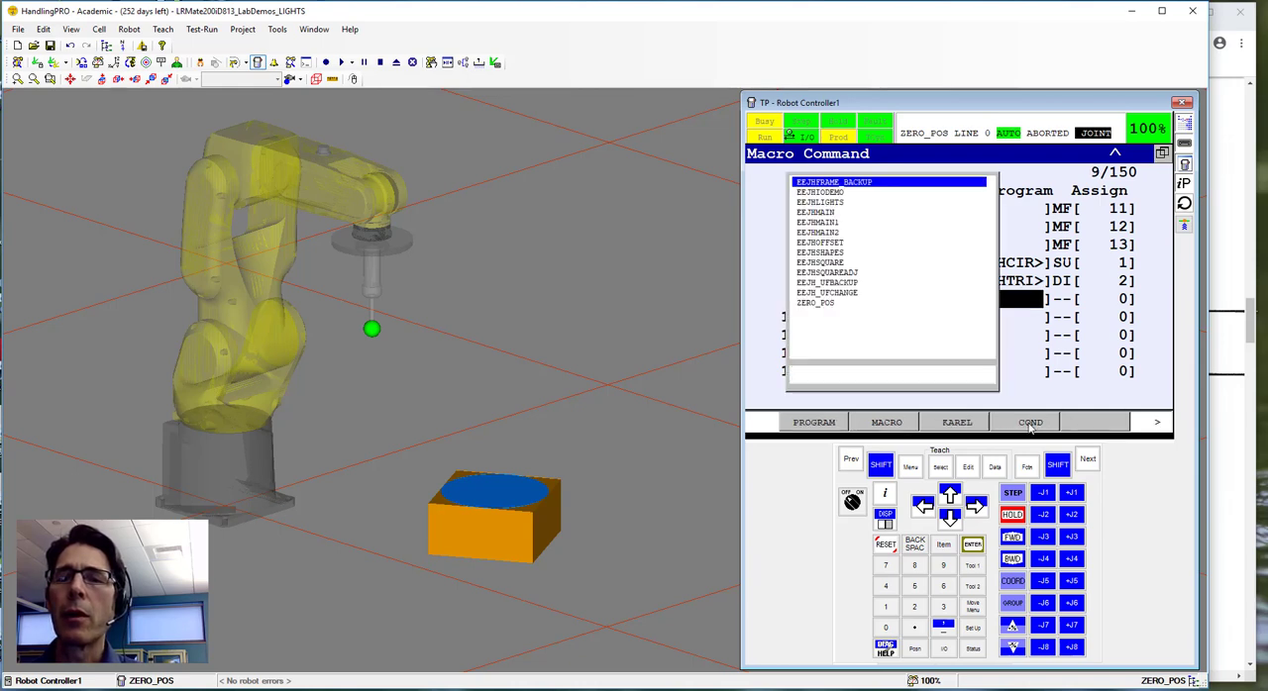
click(816, 304)
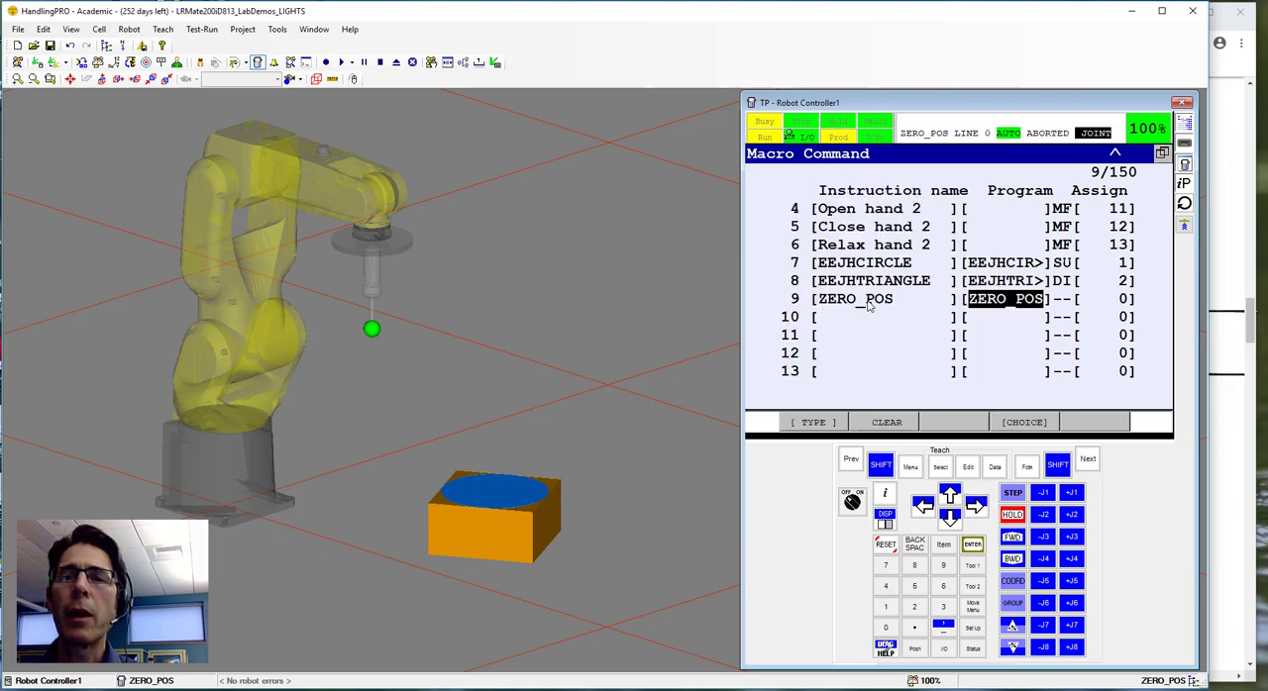
Rename the instruction of macro command 9 to "Check Calibration".
click(868, 303)
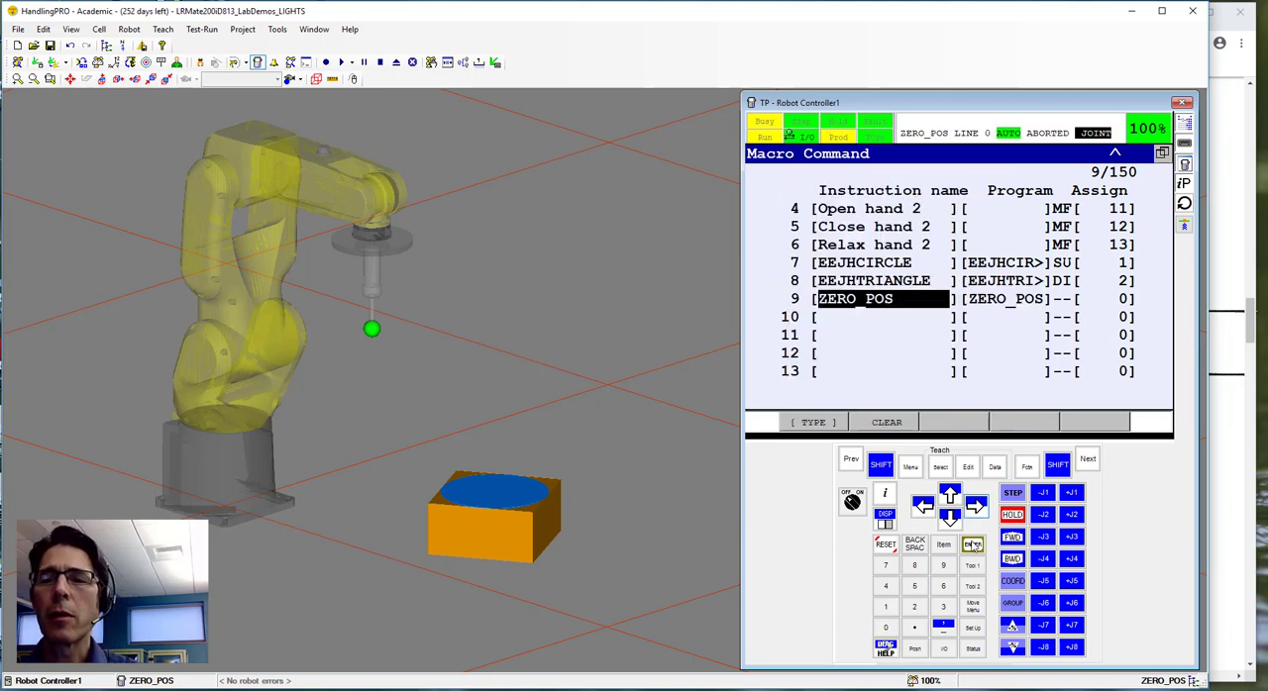
click(972, 545)
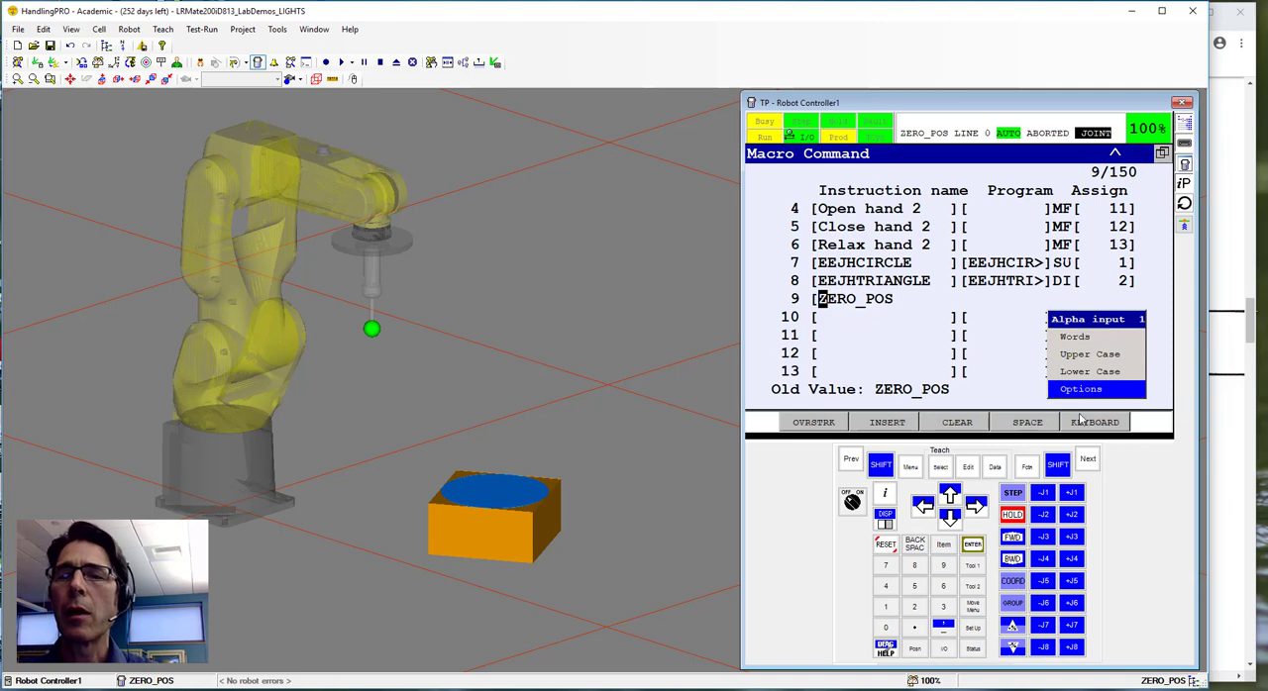
click(1089, 423)
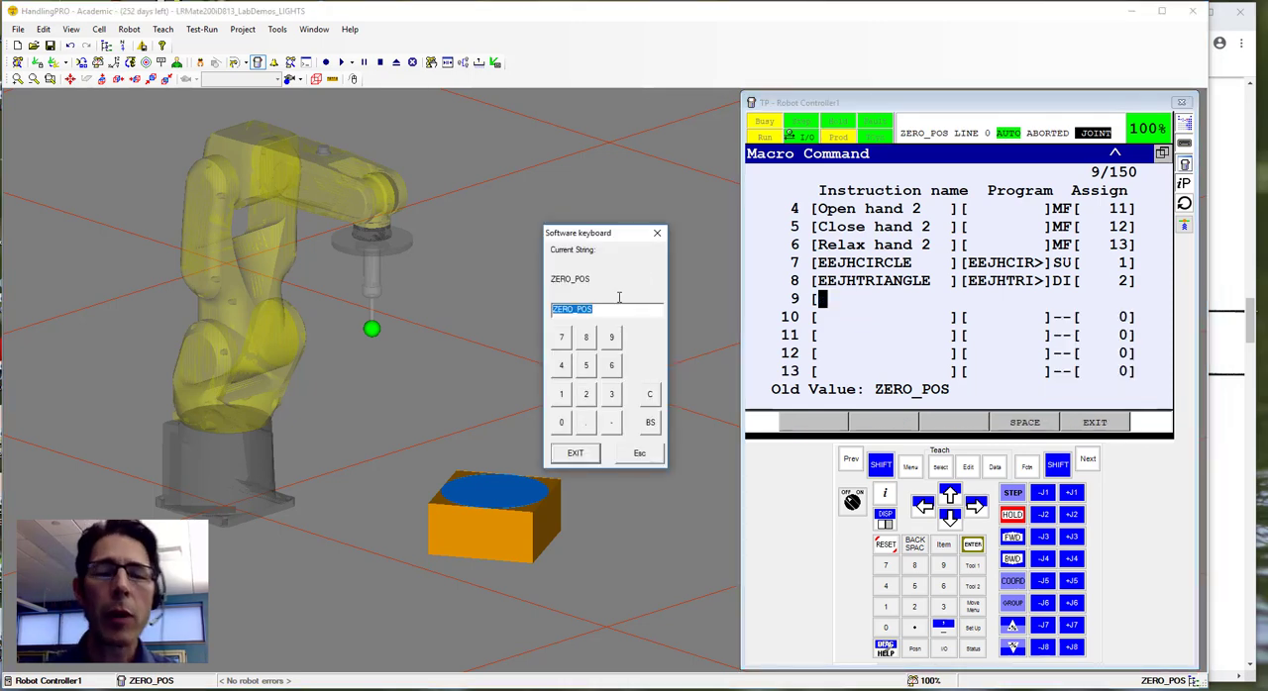
text(Check)
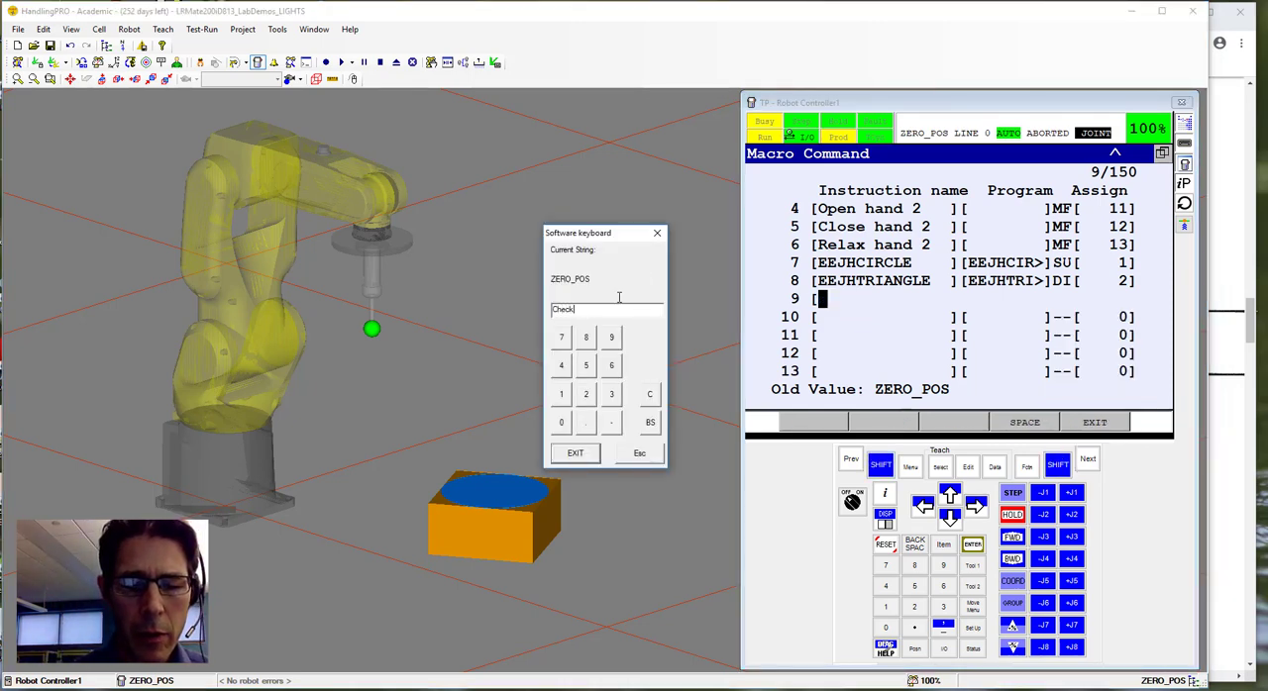
text( Calib)
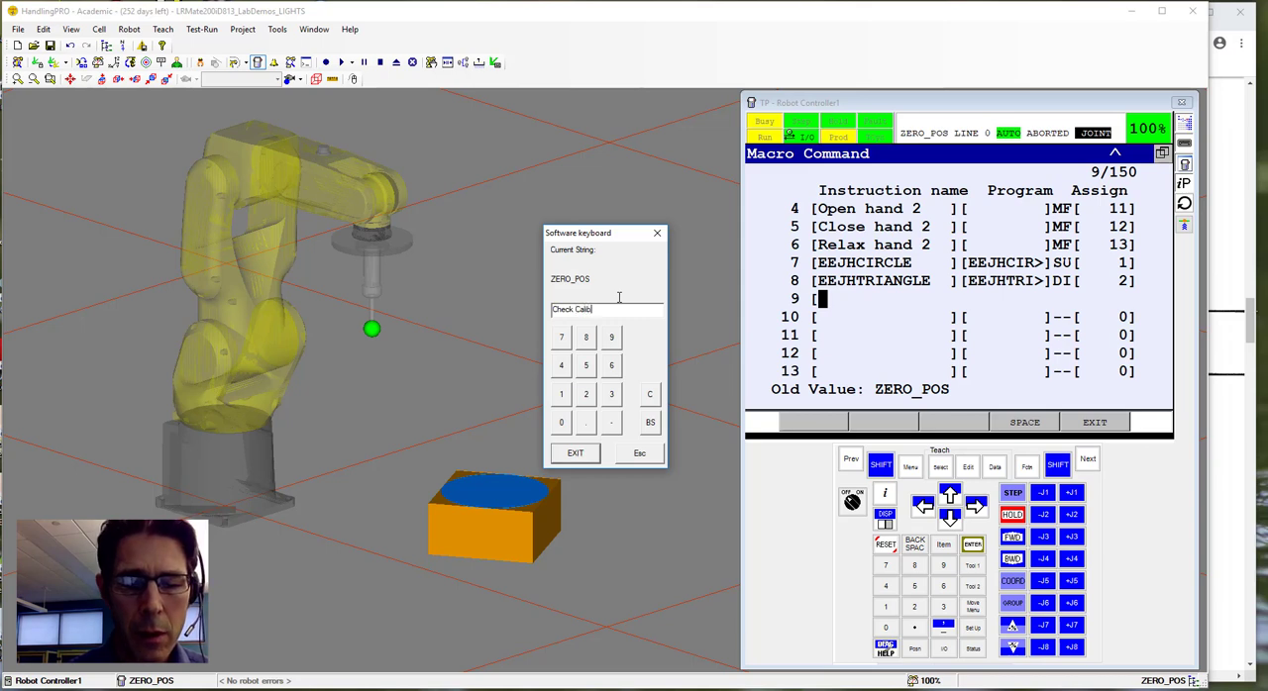
text(ration)
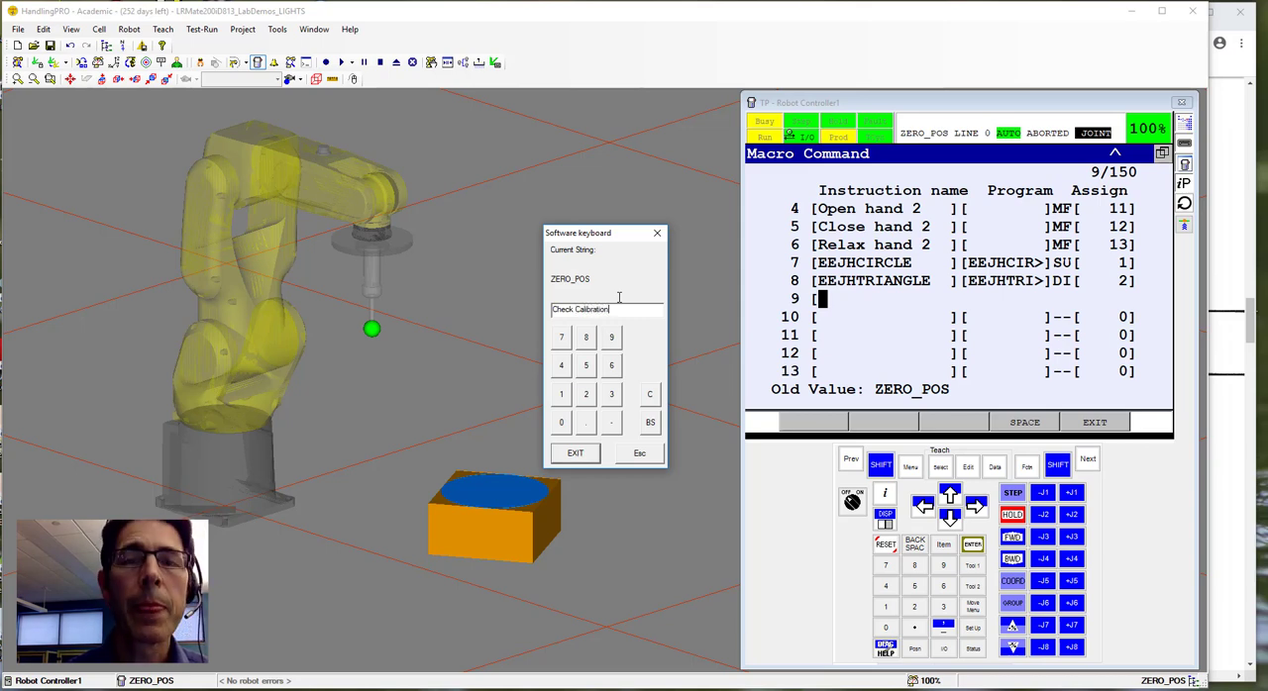
click(576, 453)
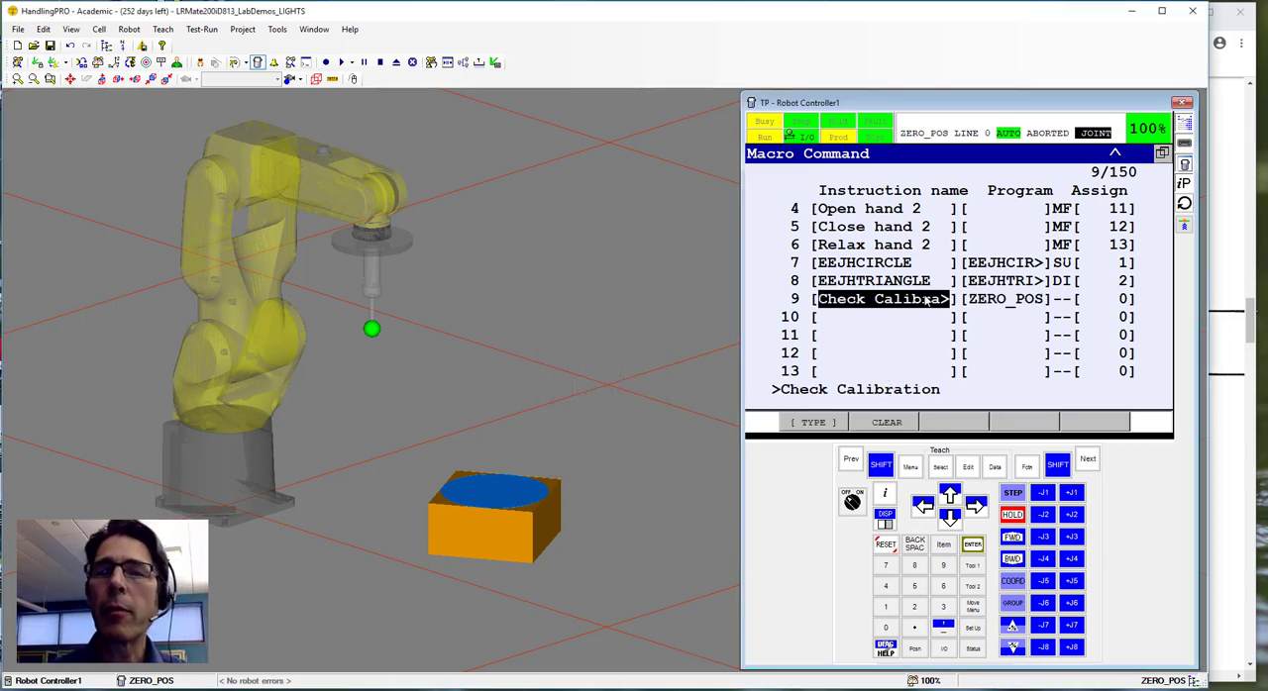
Assign macro command 9, Check Calibration, to manual function MF[4].
click(1069, 304)
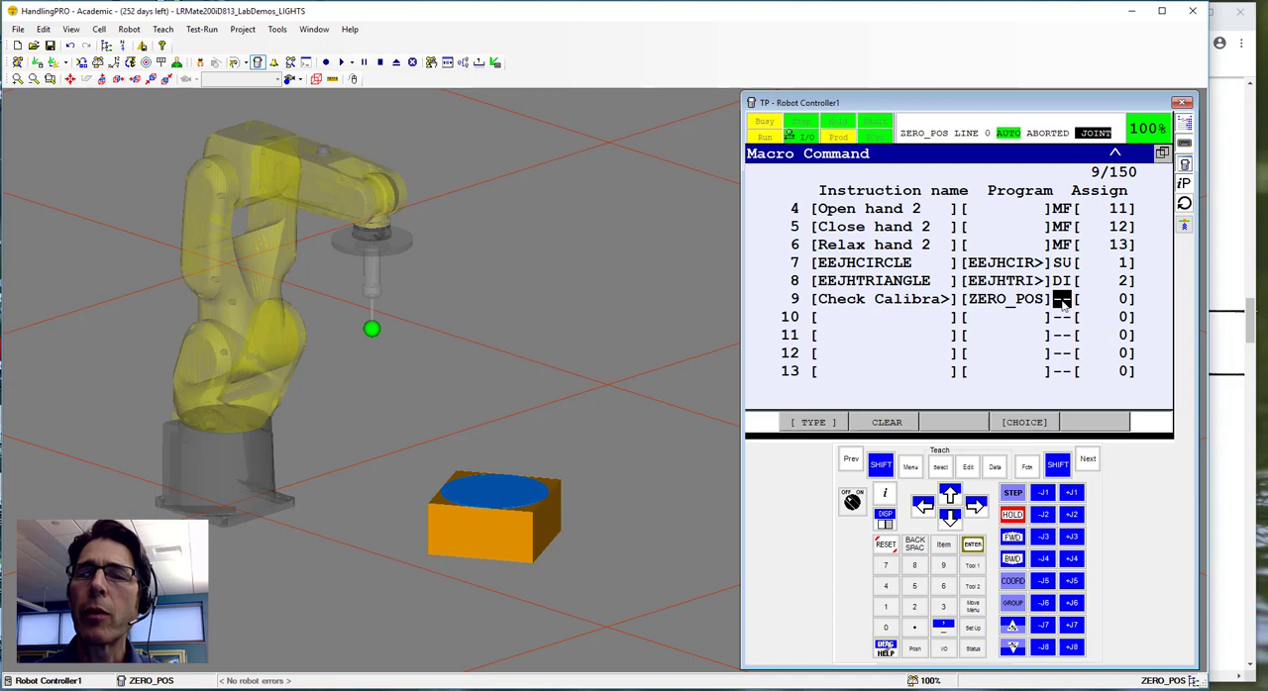
click(1024, 420)
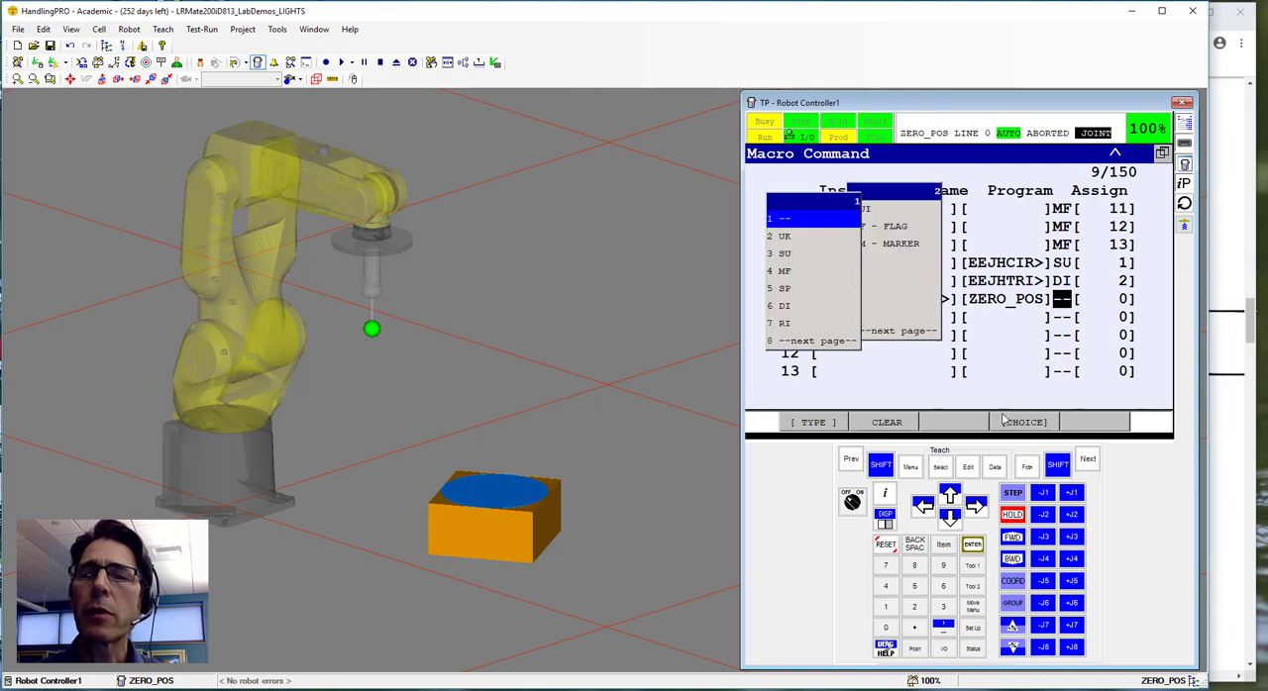
click(785, 272)
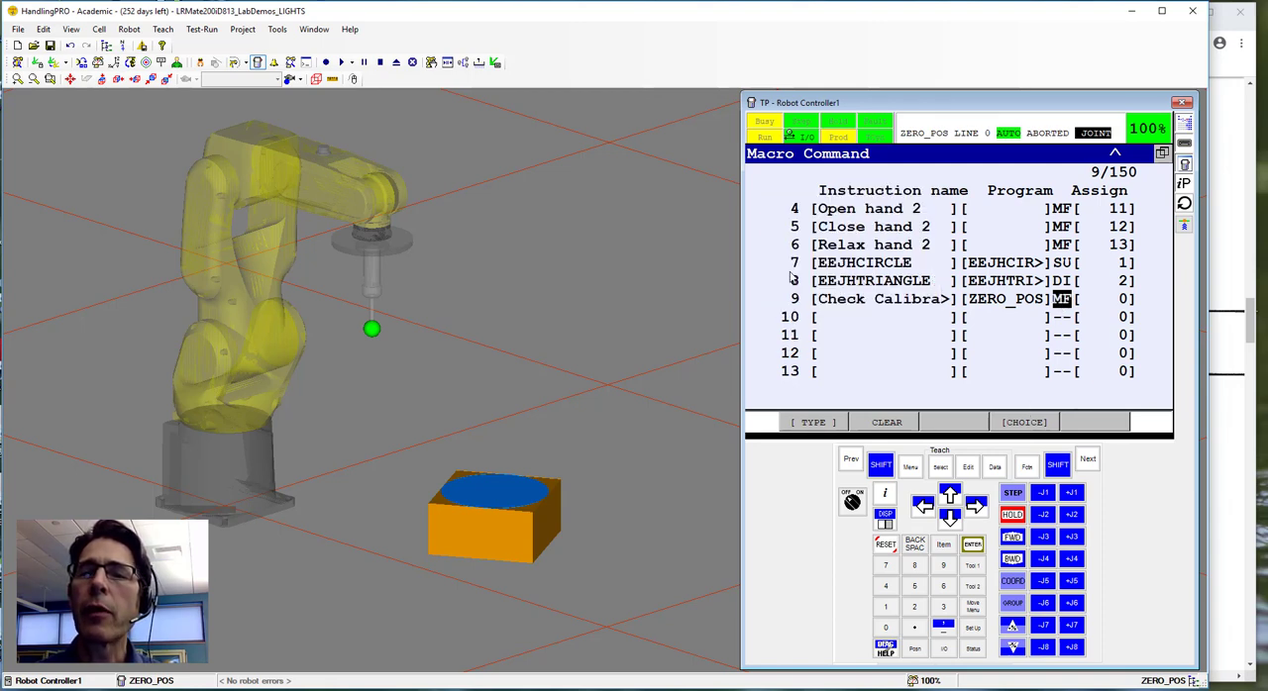
click(1123, 300)
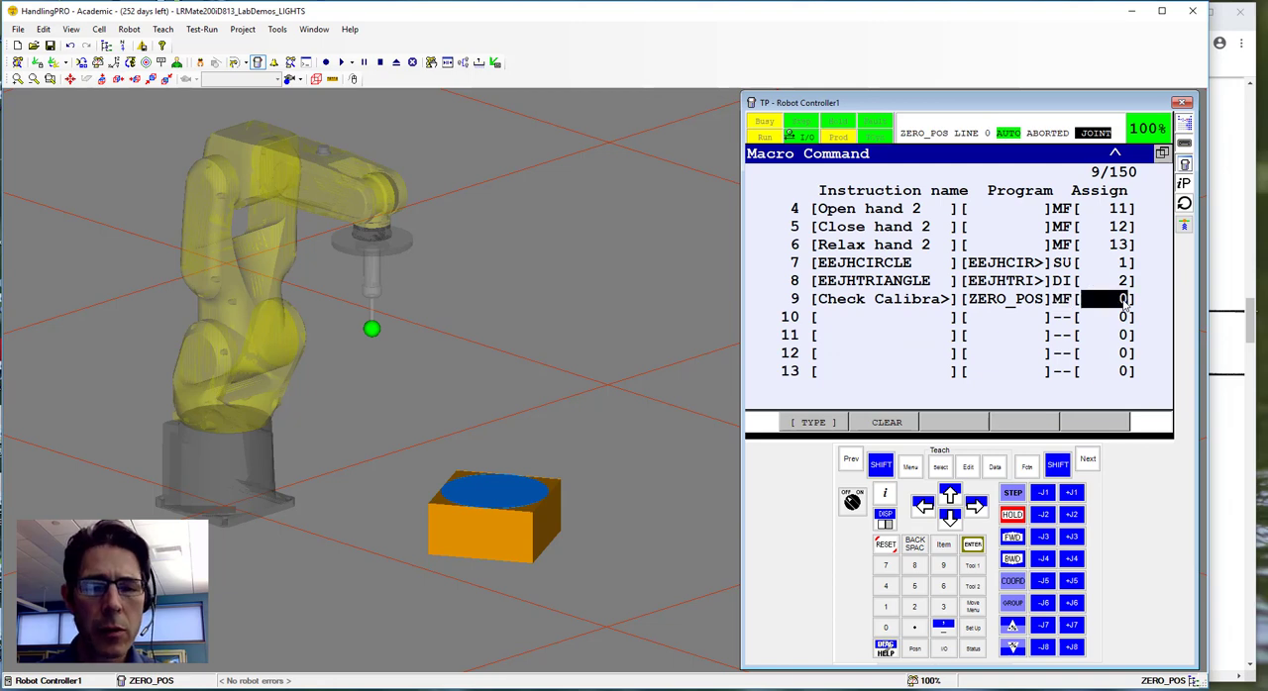
text(4)
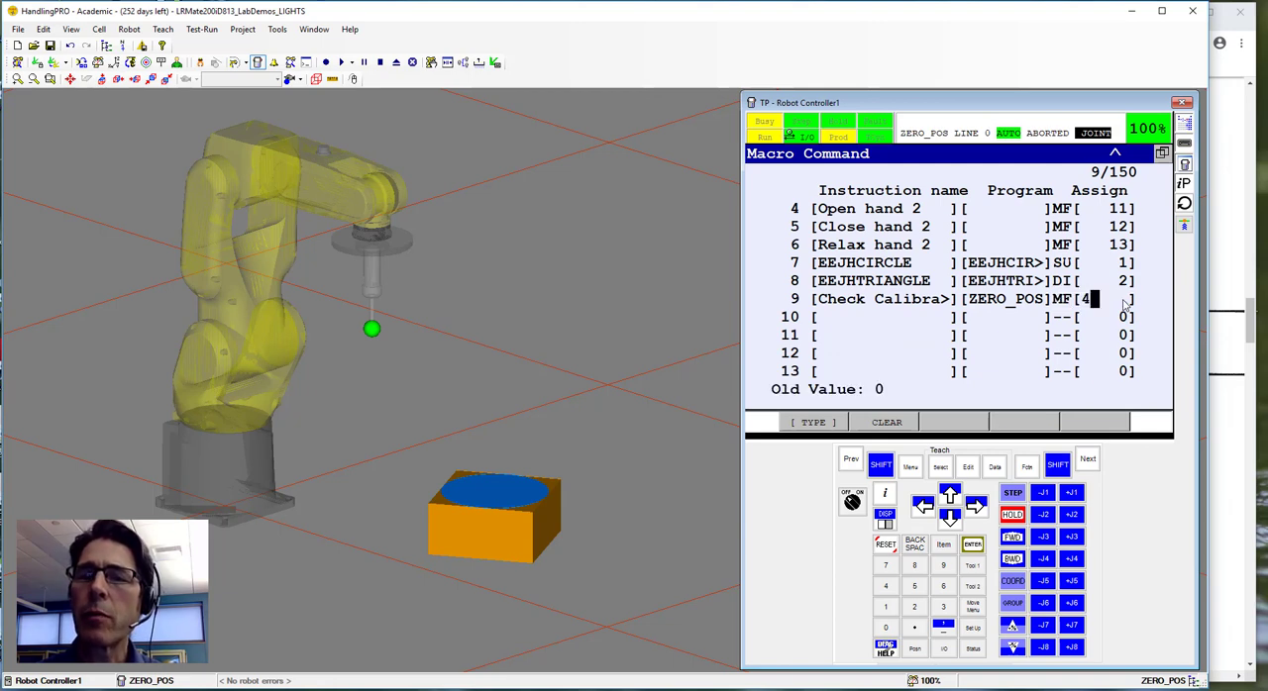
key(Return)
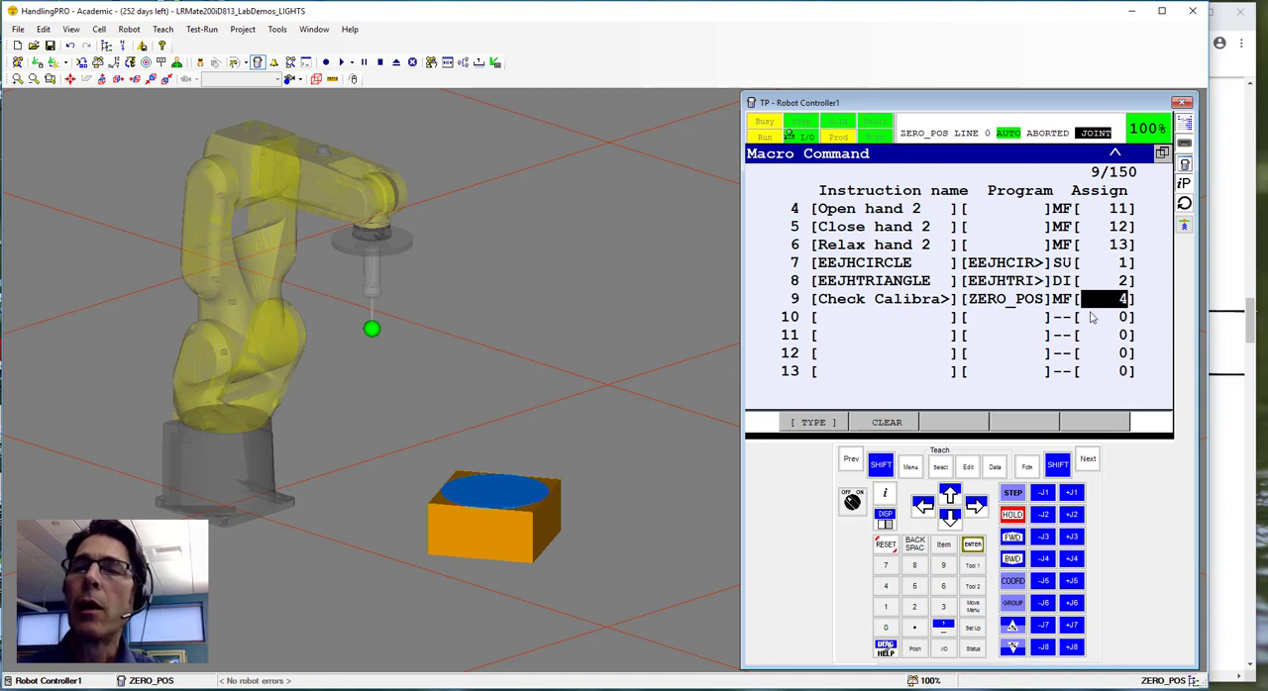
click(839, 303)
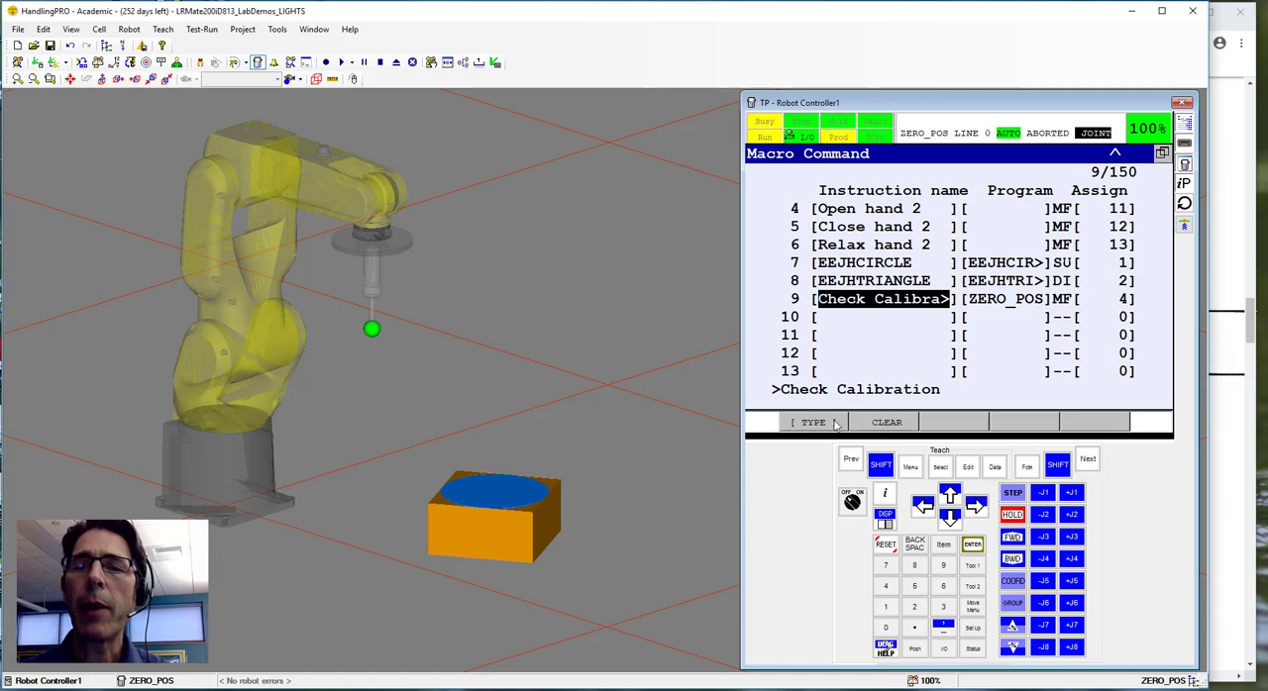
Enable the teach pendant and open the Manual Functions macro list.
click(852, 503)
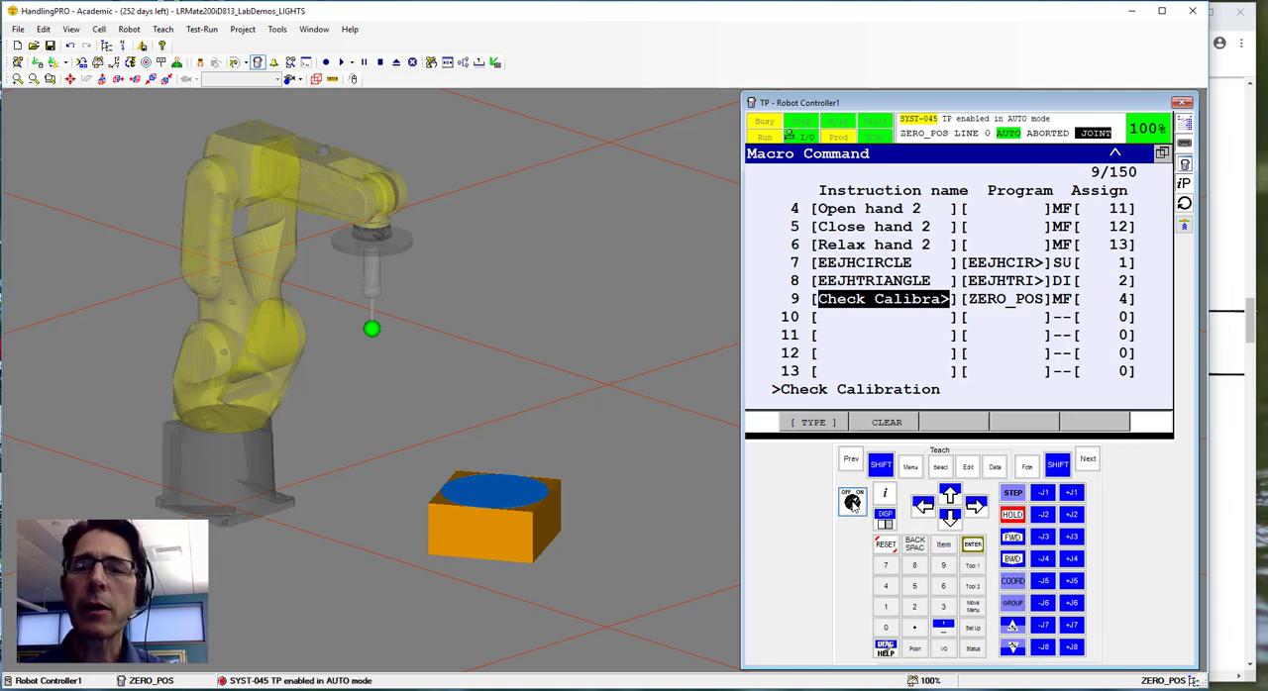
click(911, 472)
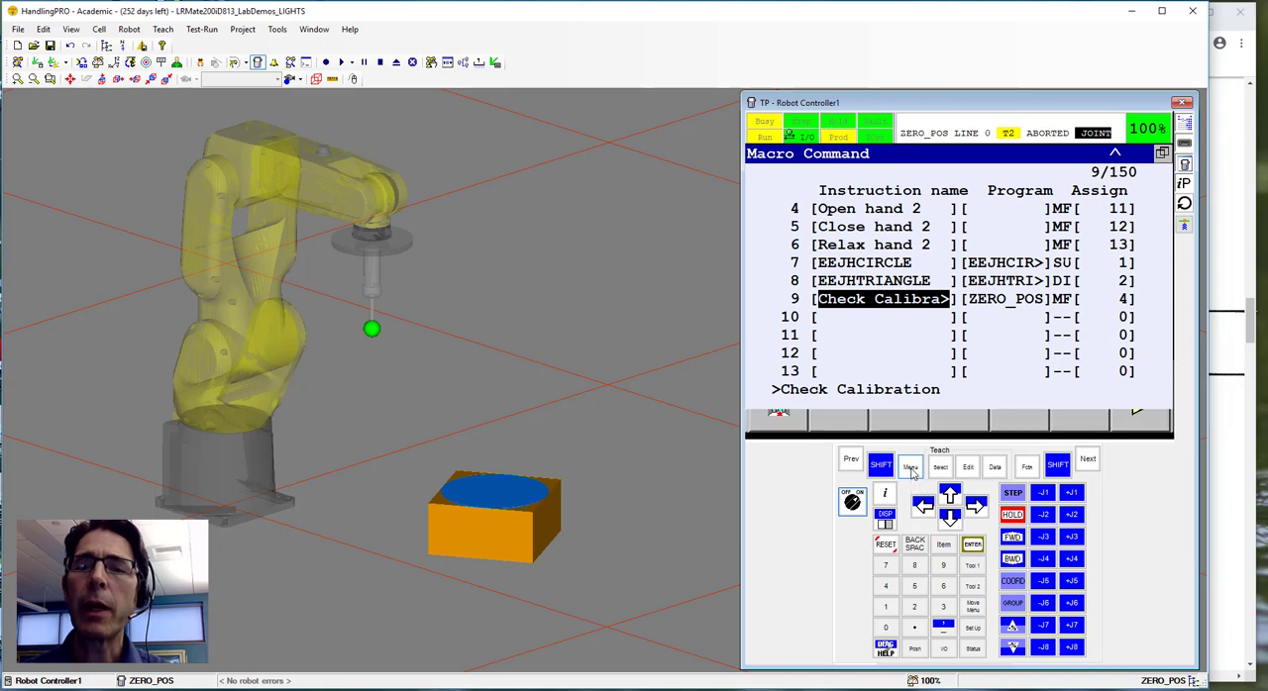
click(851, 459)
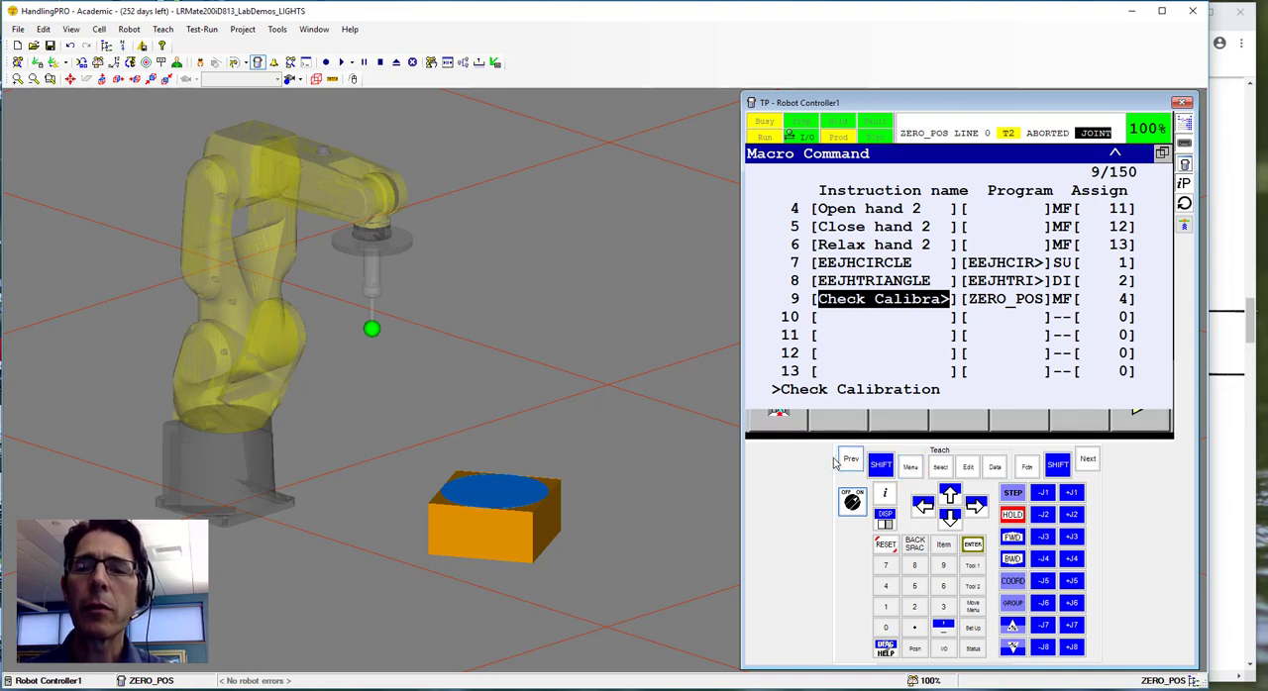
click(911, 467)
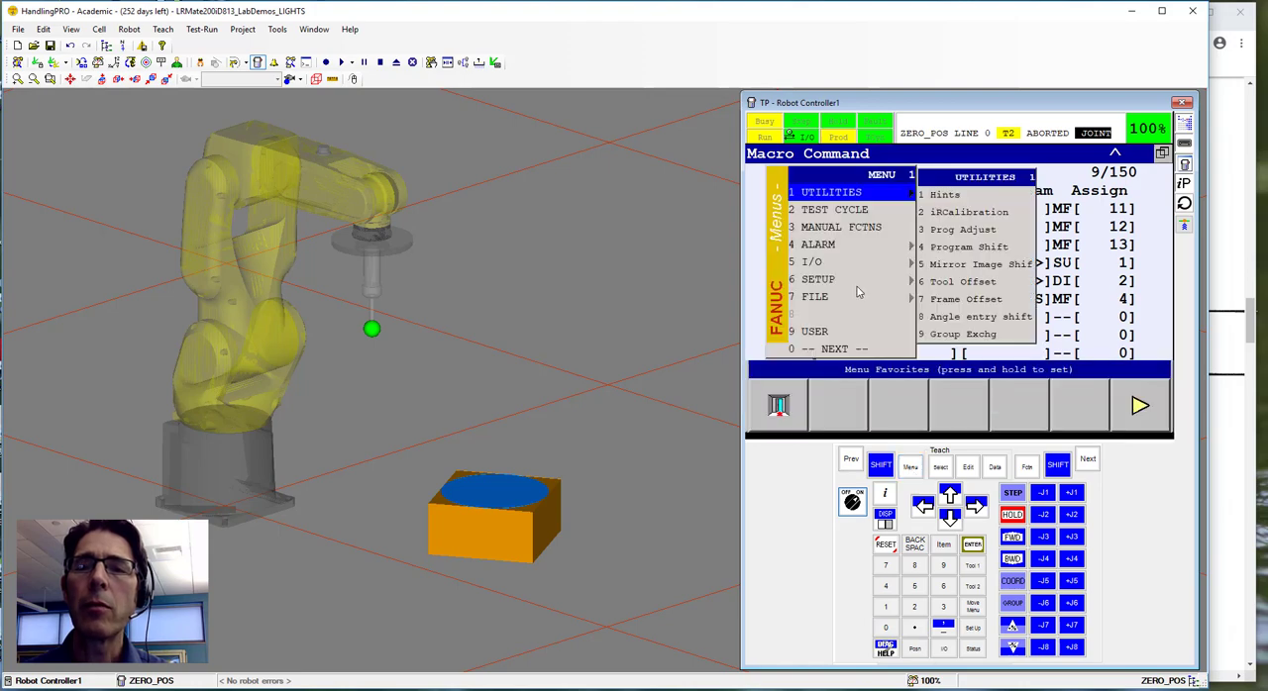
click(829, 229)
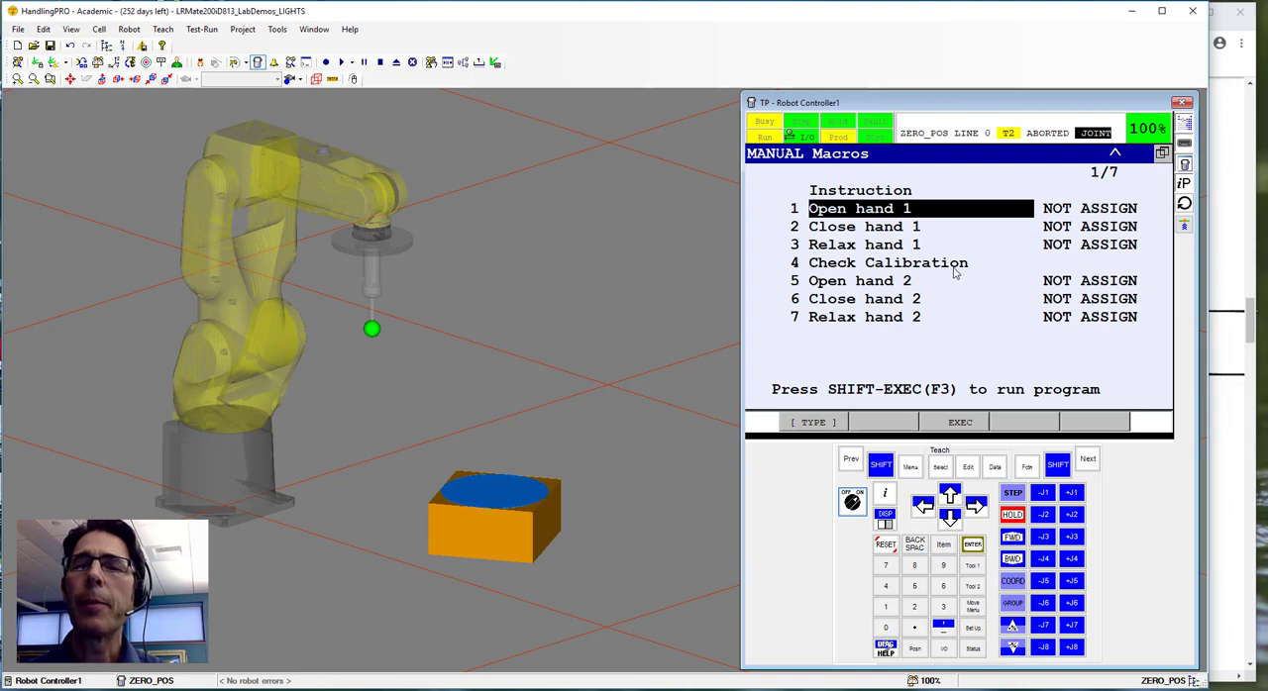
Execute the Check Calibration macro from the Manual Functions list.
click(884, 266)
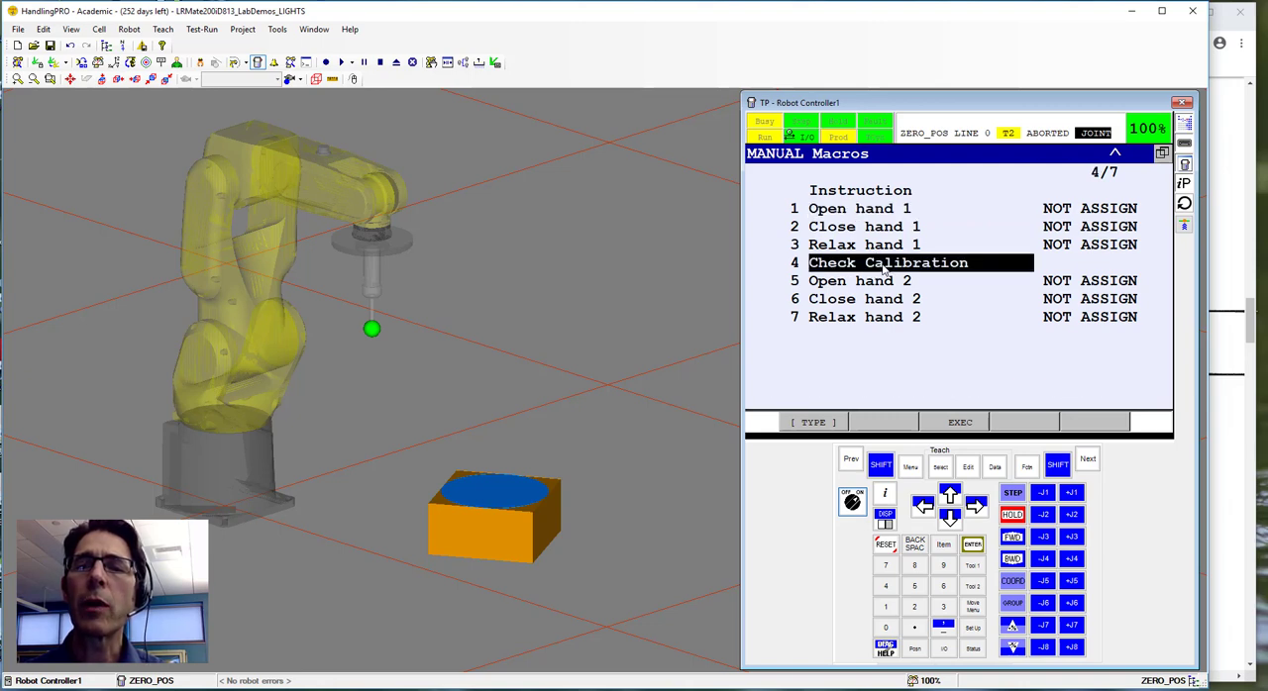
click(881, 466)
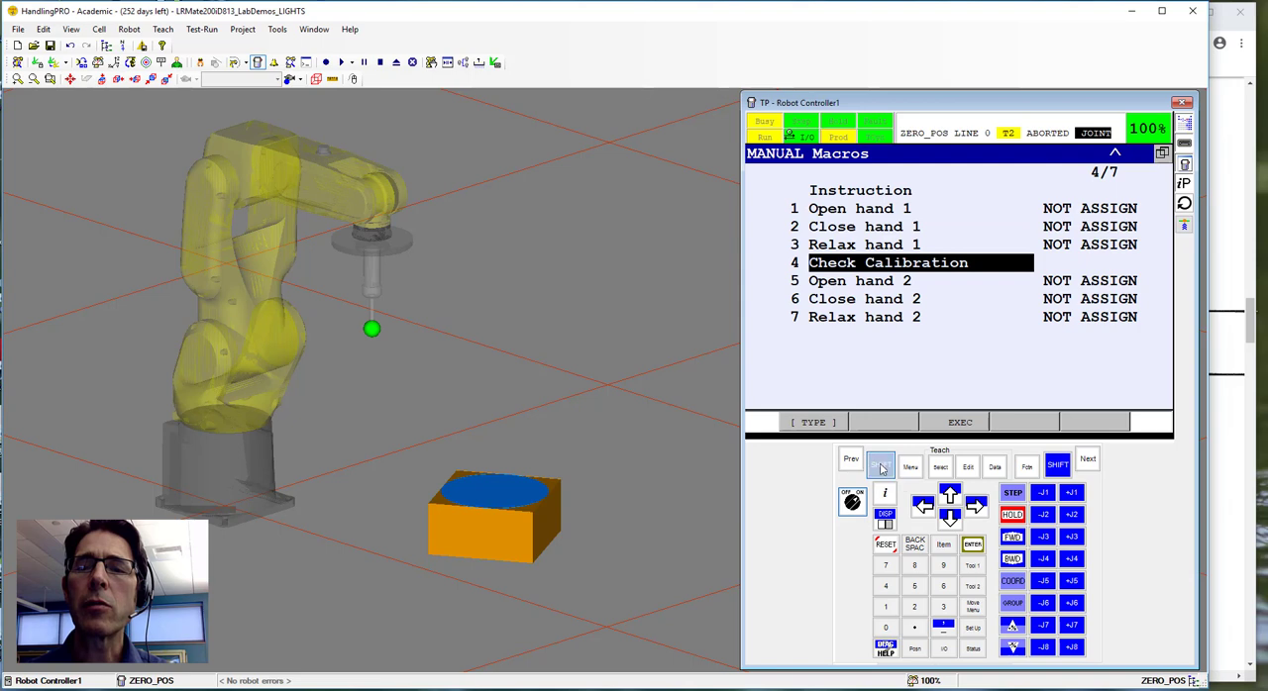
click(959, 424)
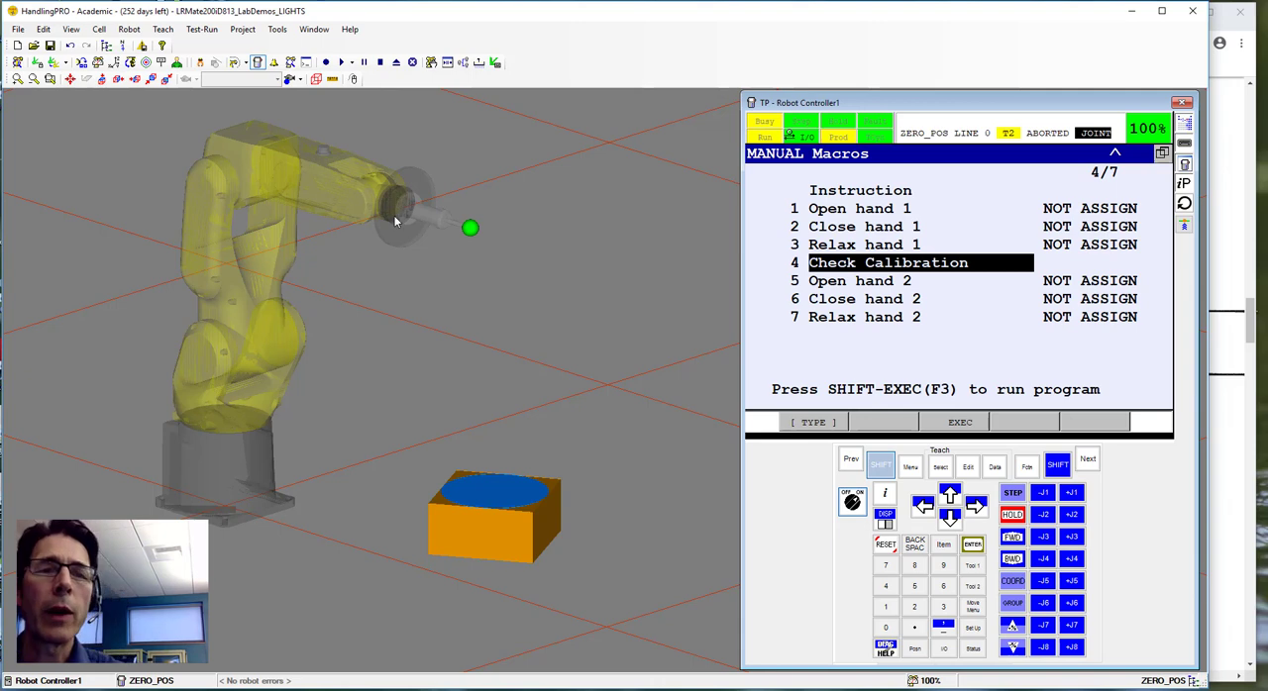
click(881, 466)
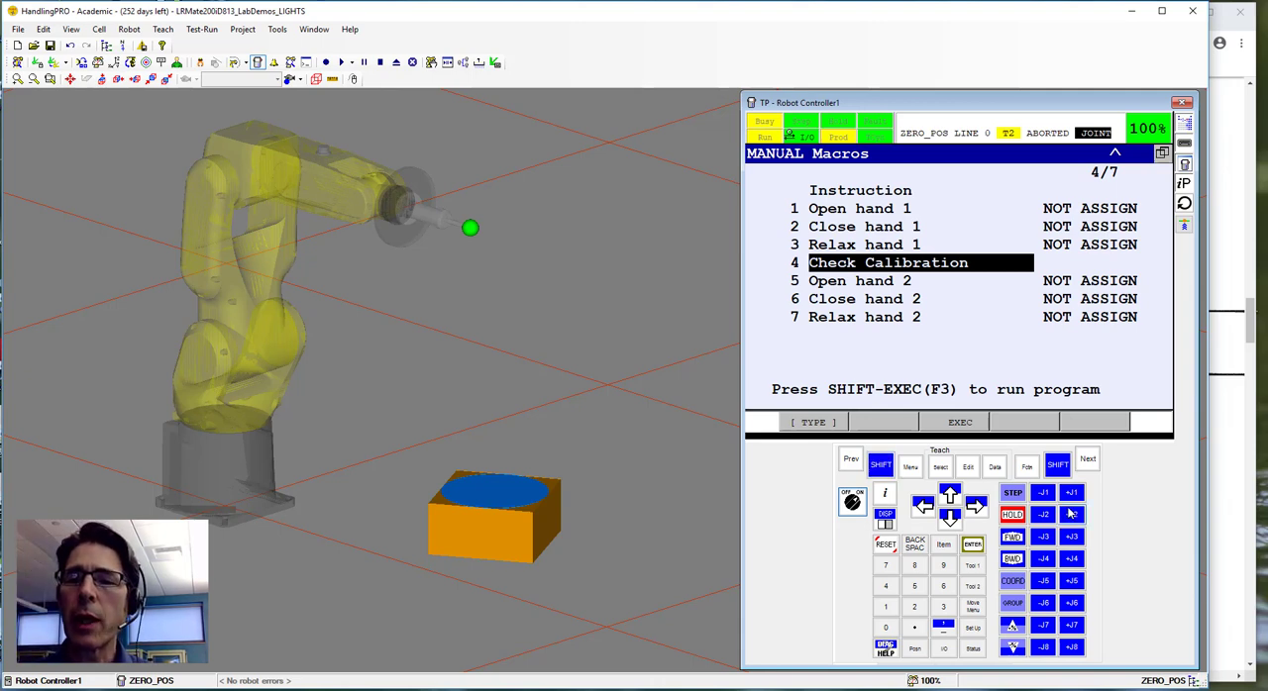
Jog the robot away from its zero position with joints J1, J2 and J3 positive and J5 negative.
click(1072, 494)
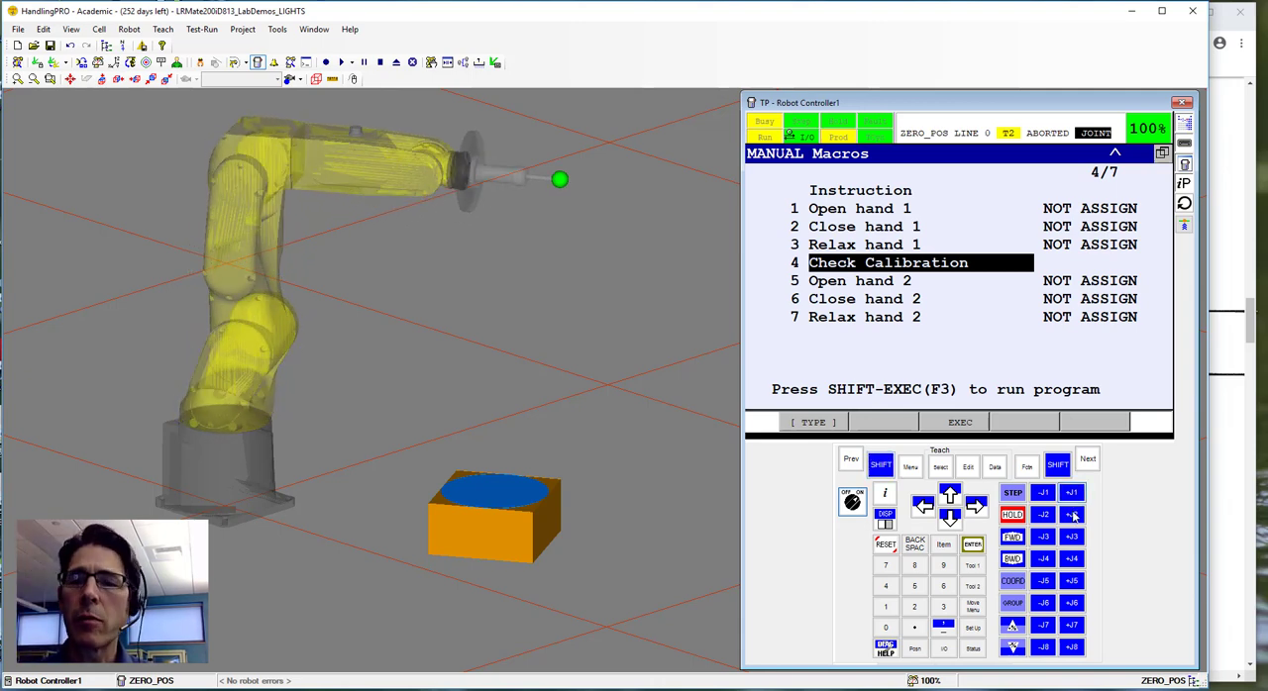
click(1073, 515)
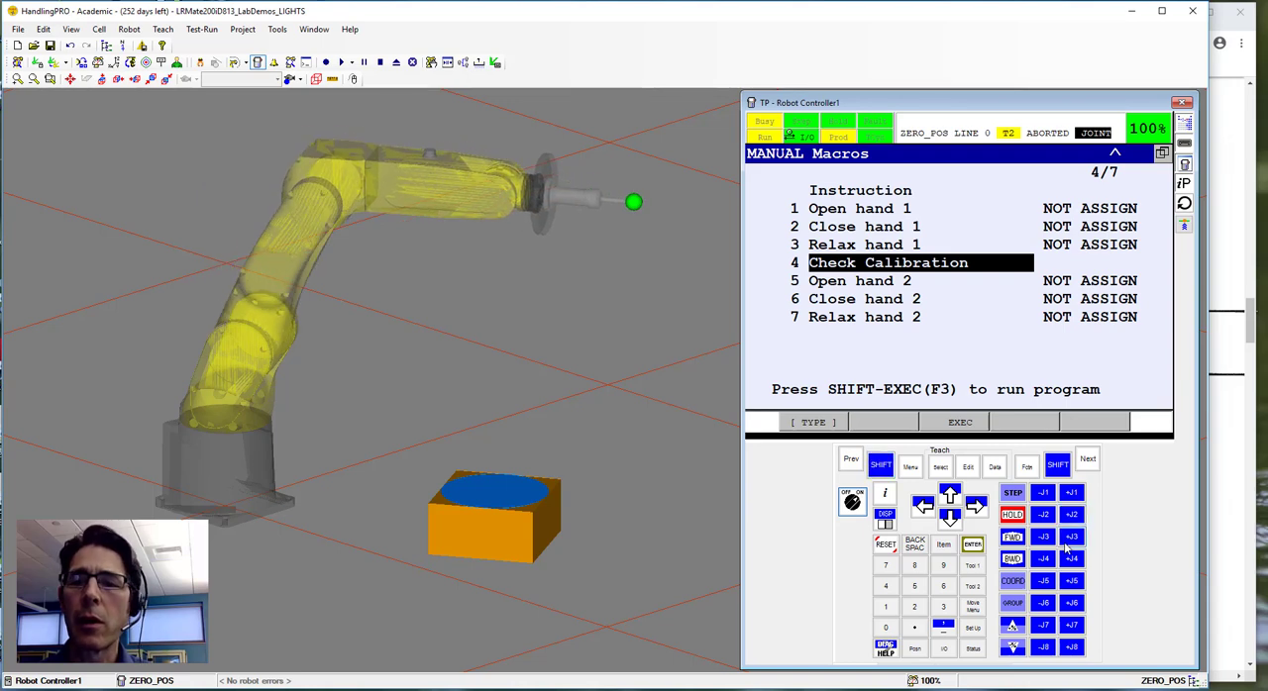
click(1071, 537)
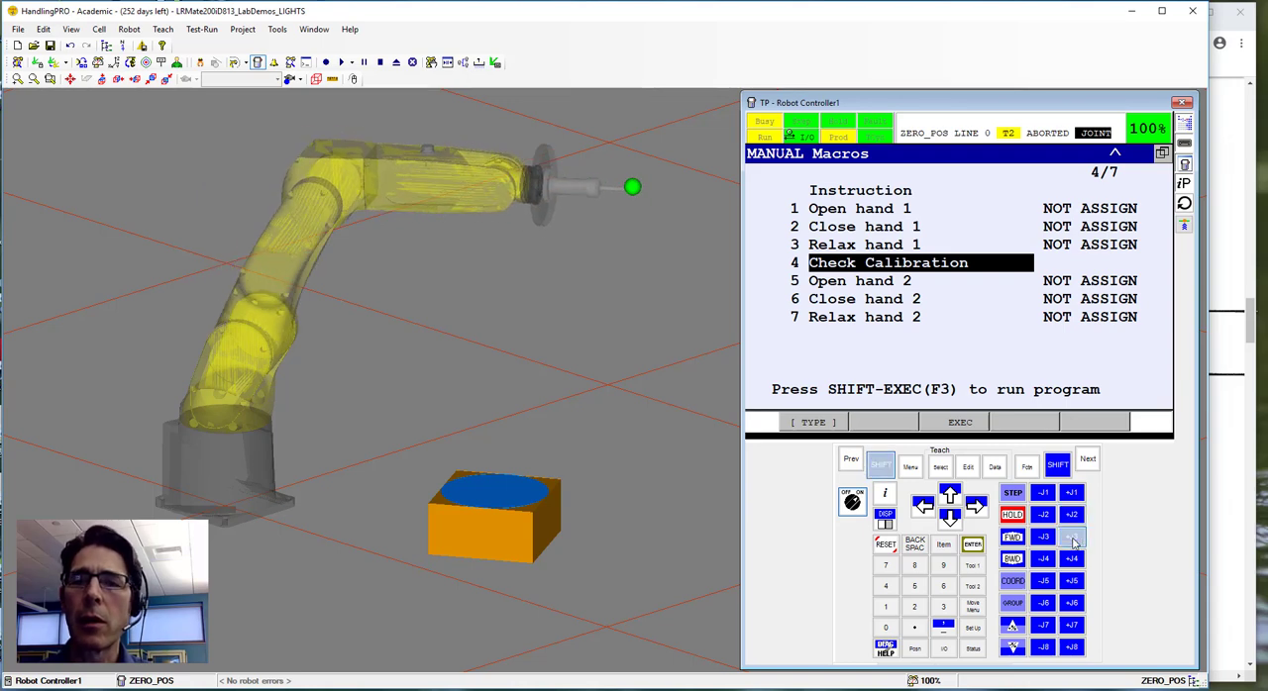
click(1048, 586)
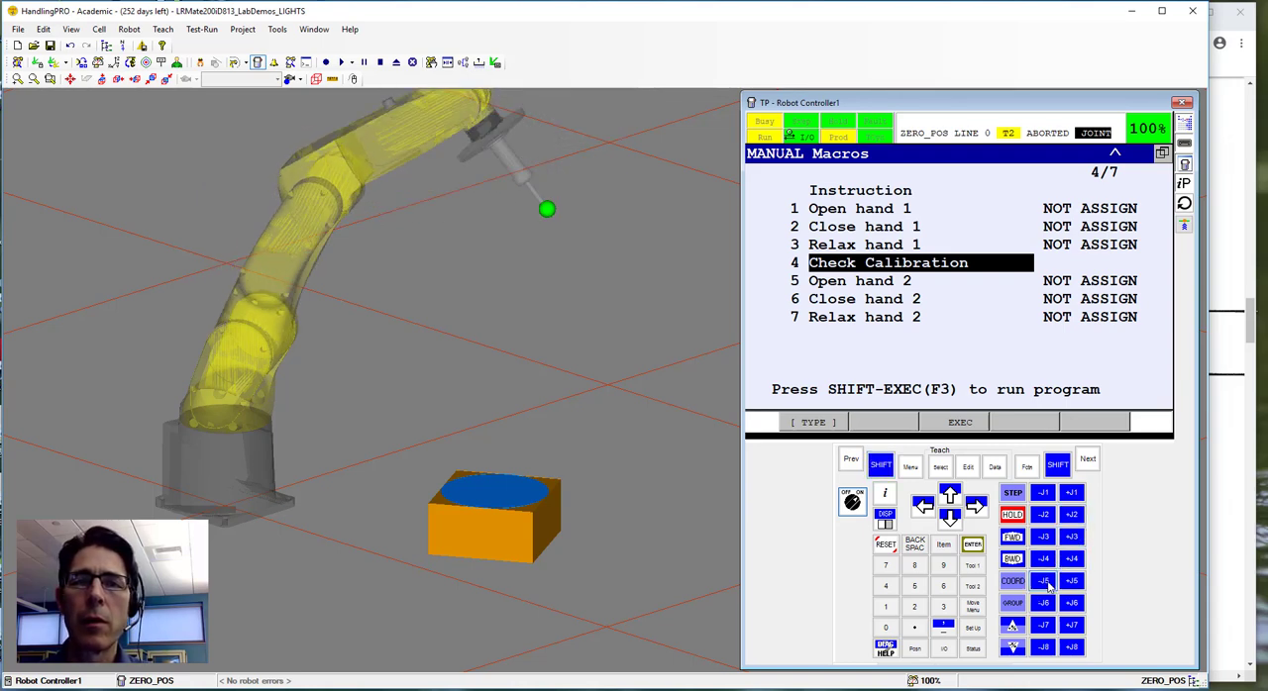
Execute Check Calibration again to bring the jogged robot back to its zero position.
click(882, 468)
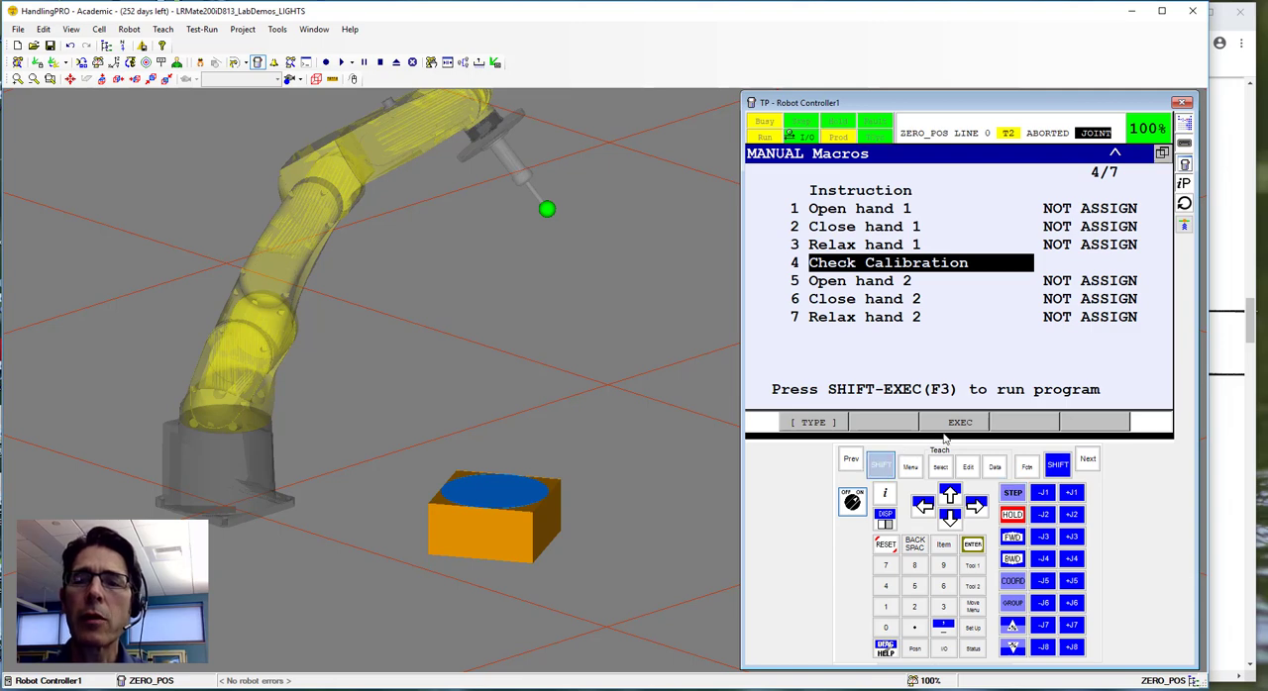
click(959, 423)
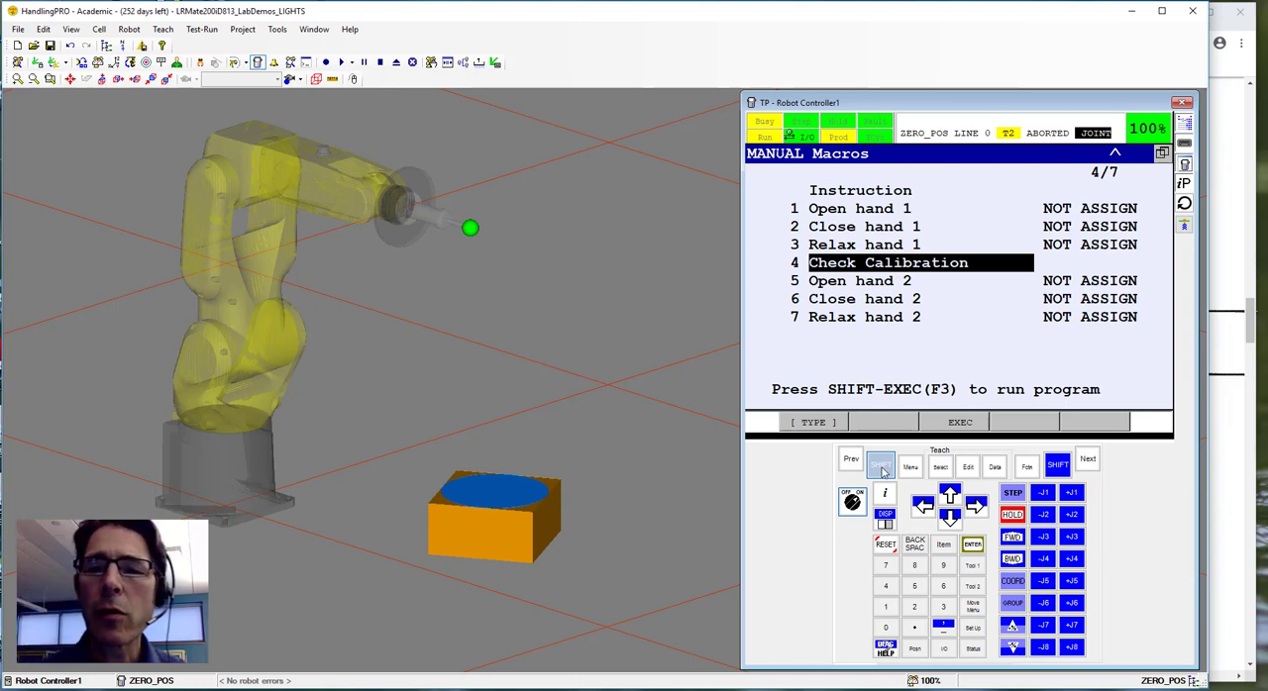
click(882, 469)
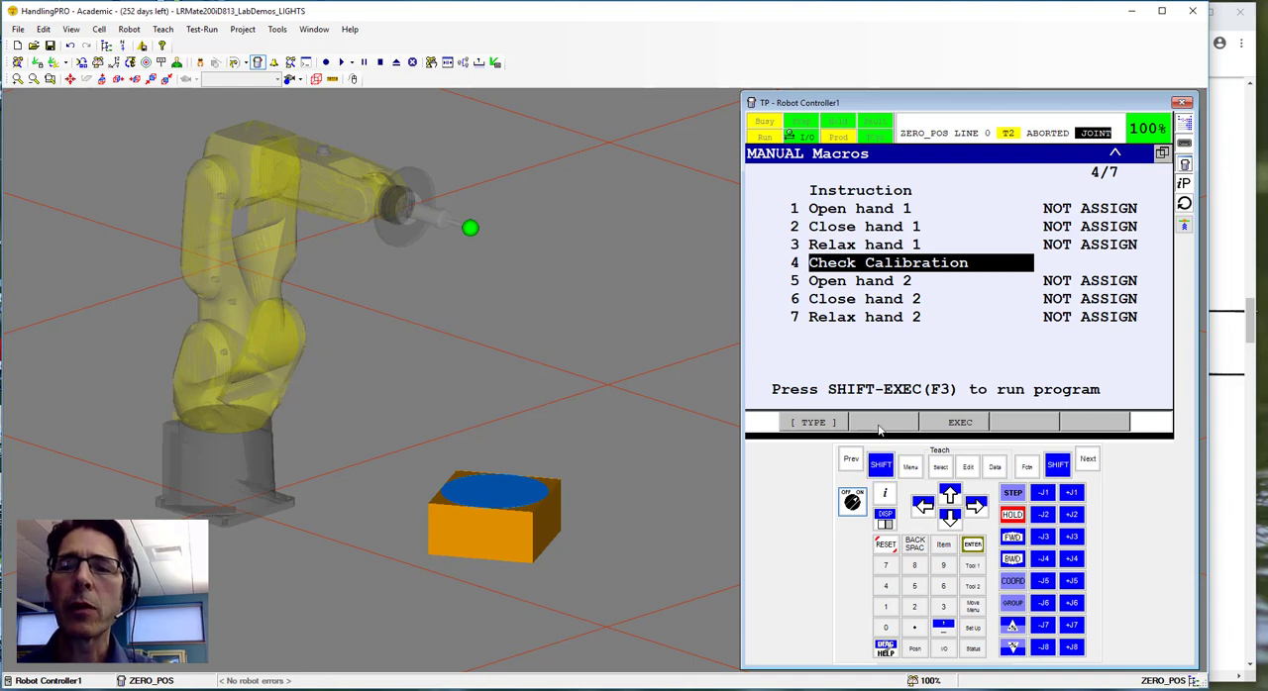
Run the circle macro through its shifted user key assignment SU[1].
click(881, 464)
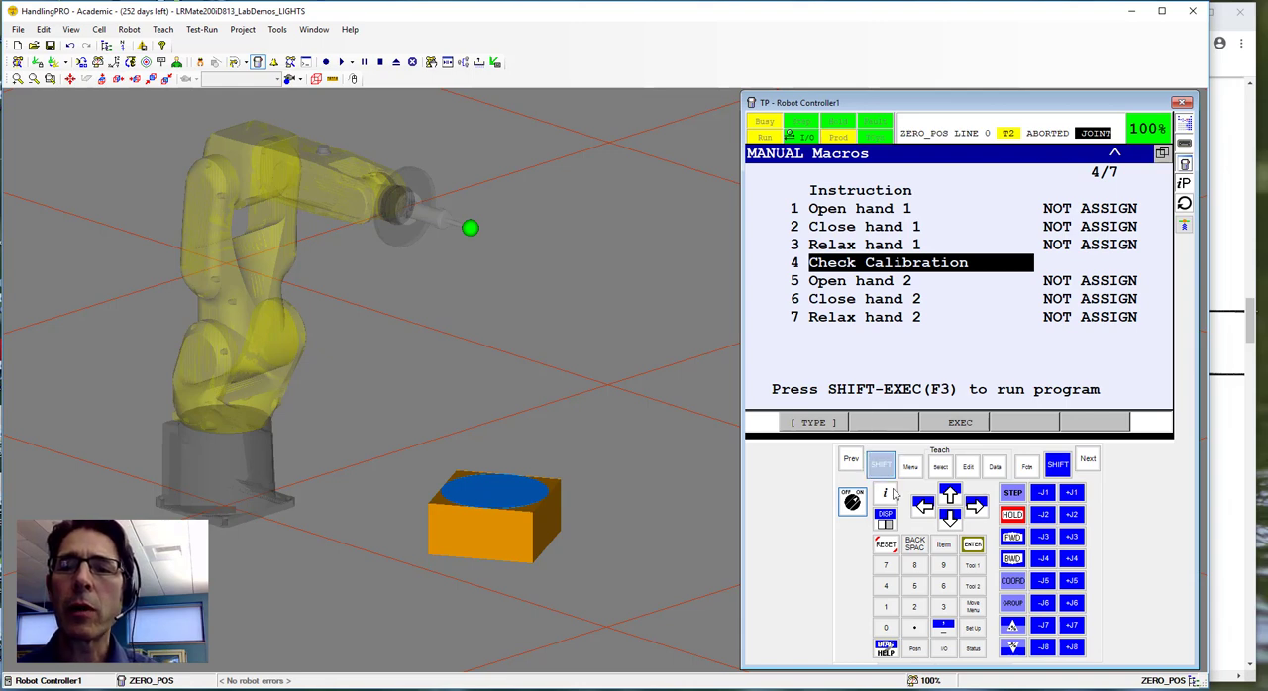
click(973, 566)
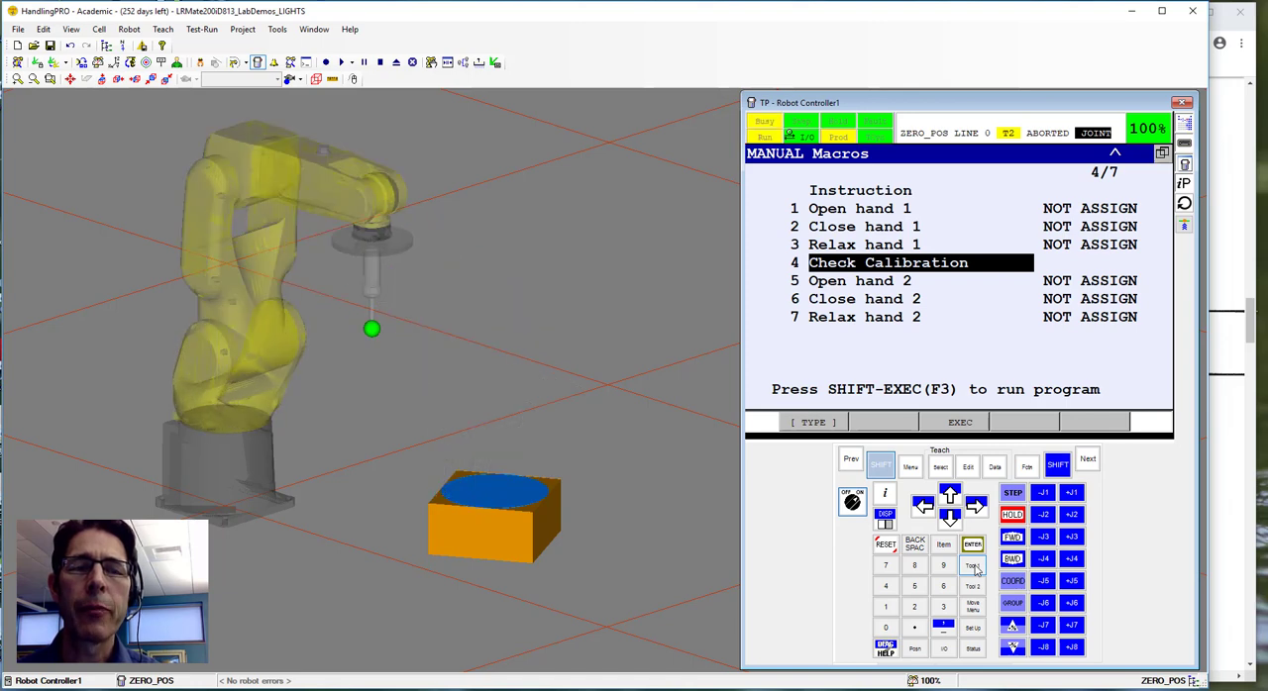
click(881, 466)
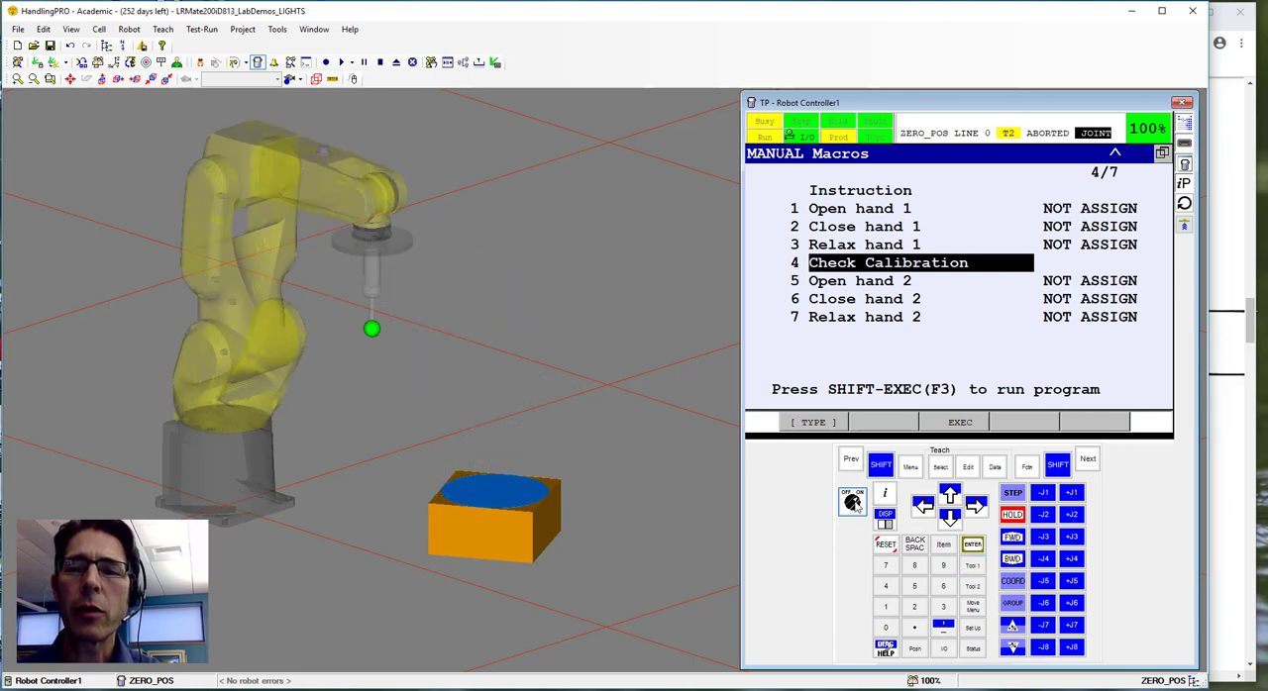
Disable the teach pendant and open the digital I/O list showing the inputs.
click(852, 503)
click(910, 467)
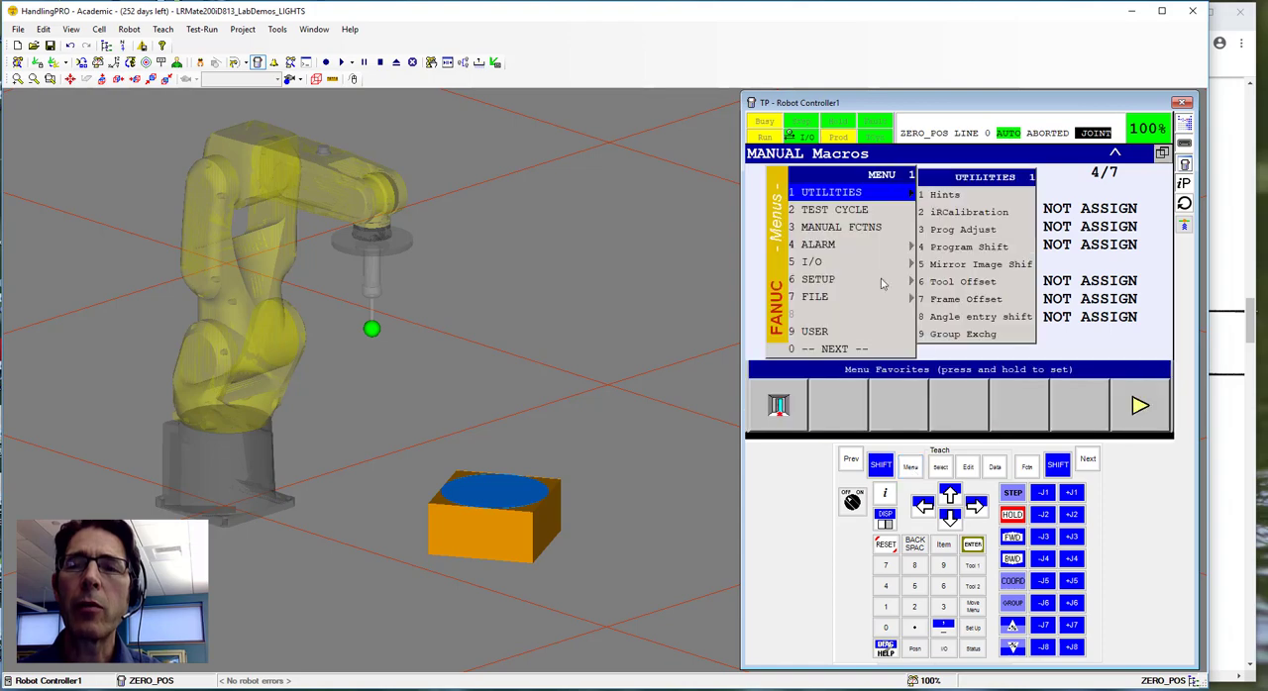
click(819, 264)
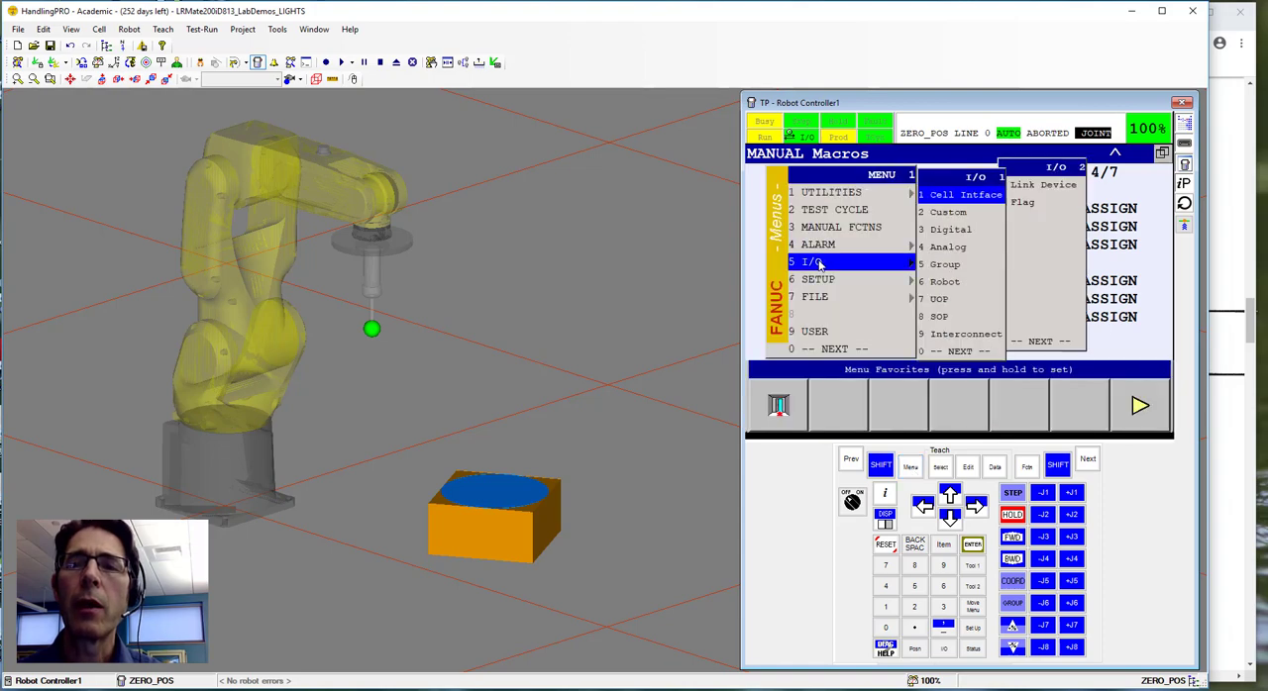
click(953, 229)
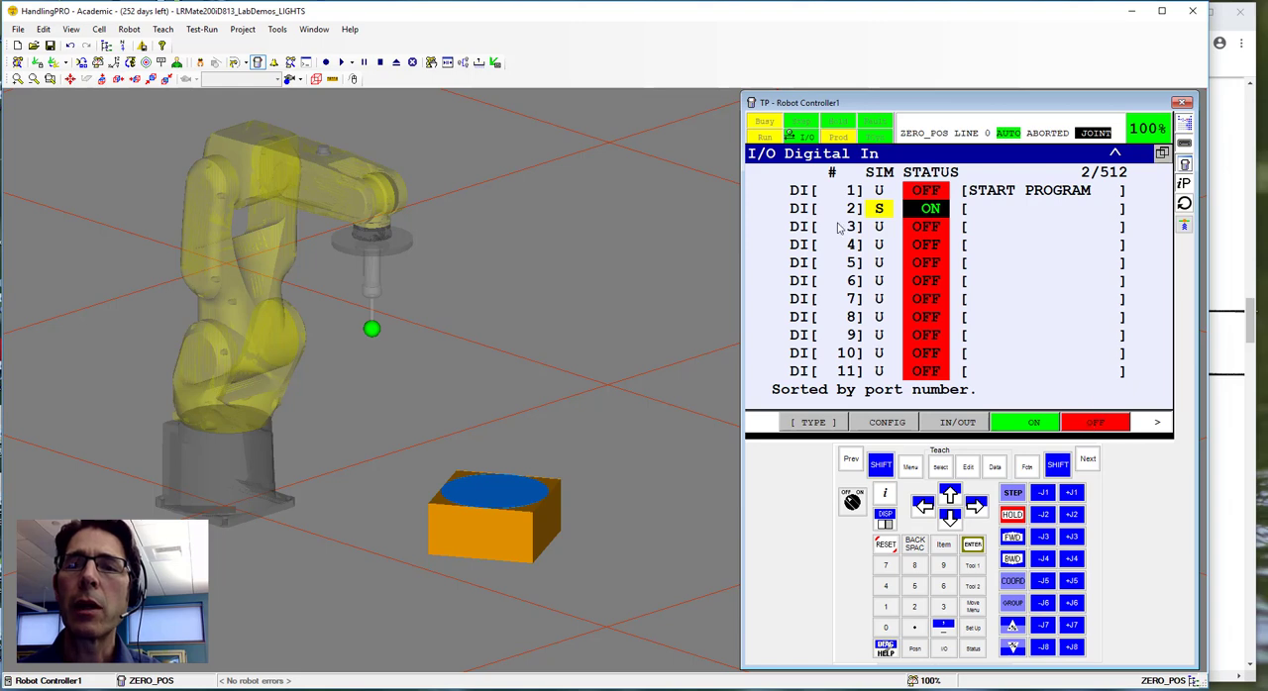
Trigger the triangle macro by switching DI[2] OFF and back ON, and return DI[2] to unsimulated.
click(1087, 423)
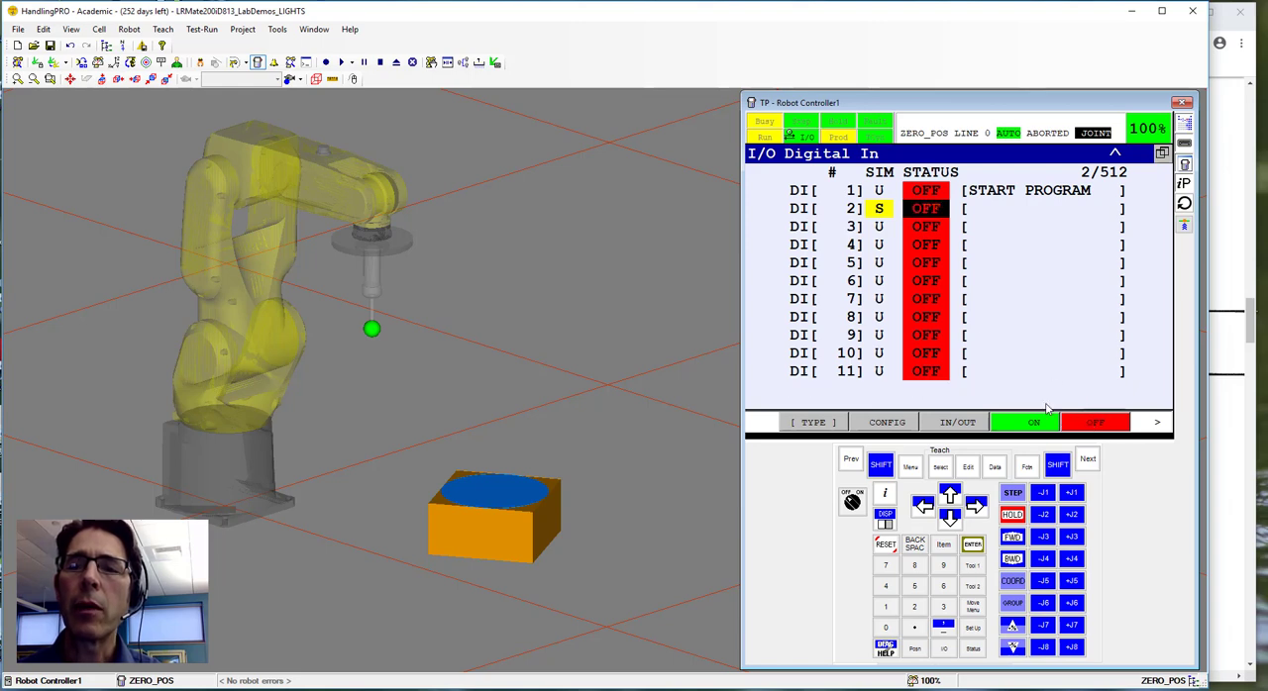
click(1027, 424)
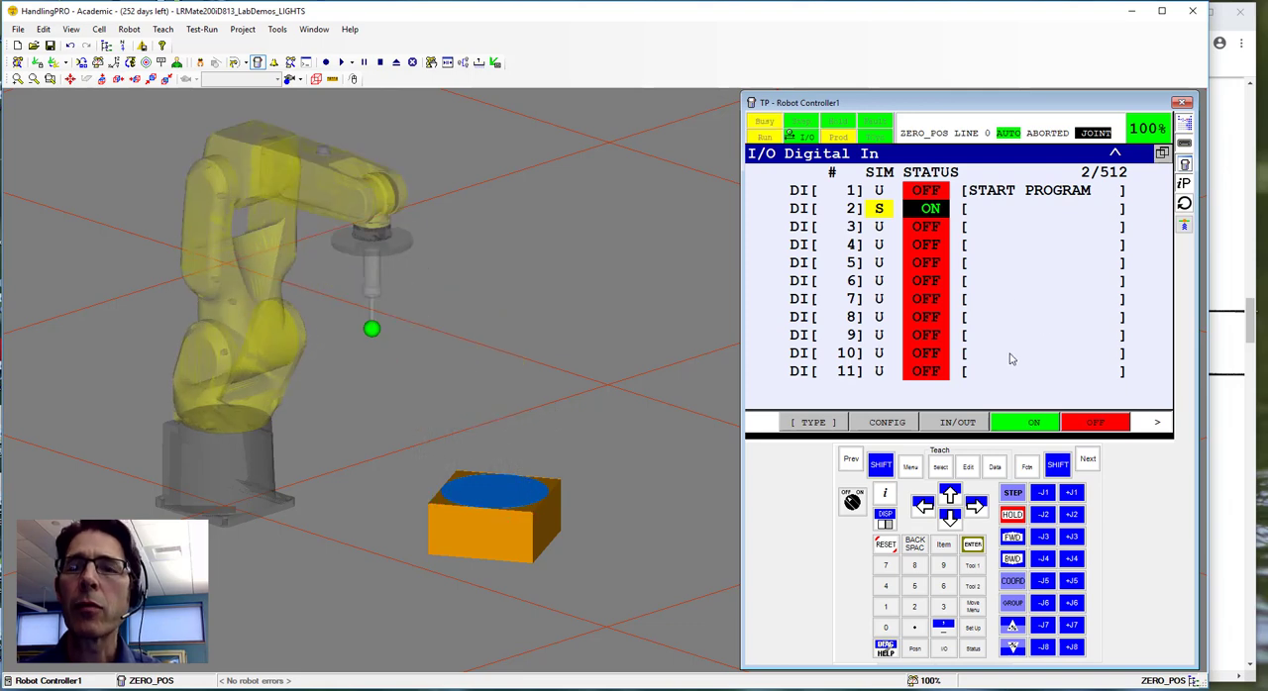
click(878, 211)
click(1085, 426)
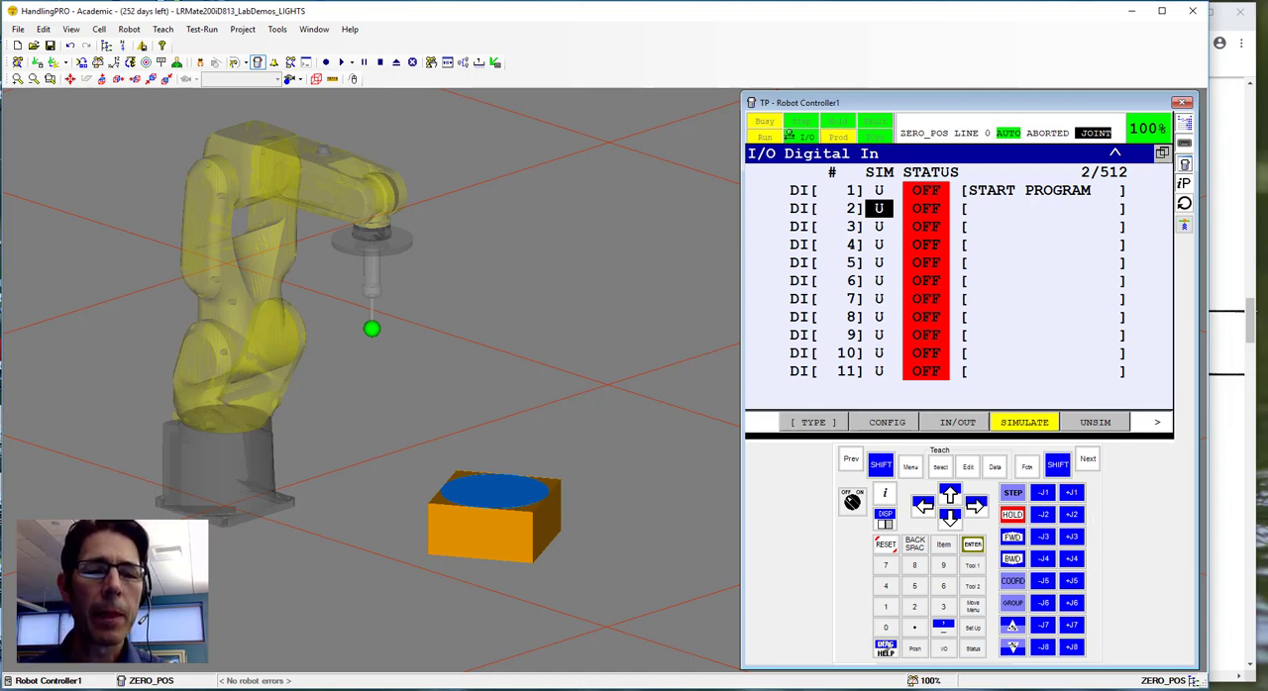
click(1143, 690)
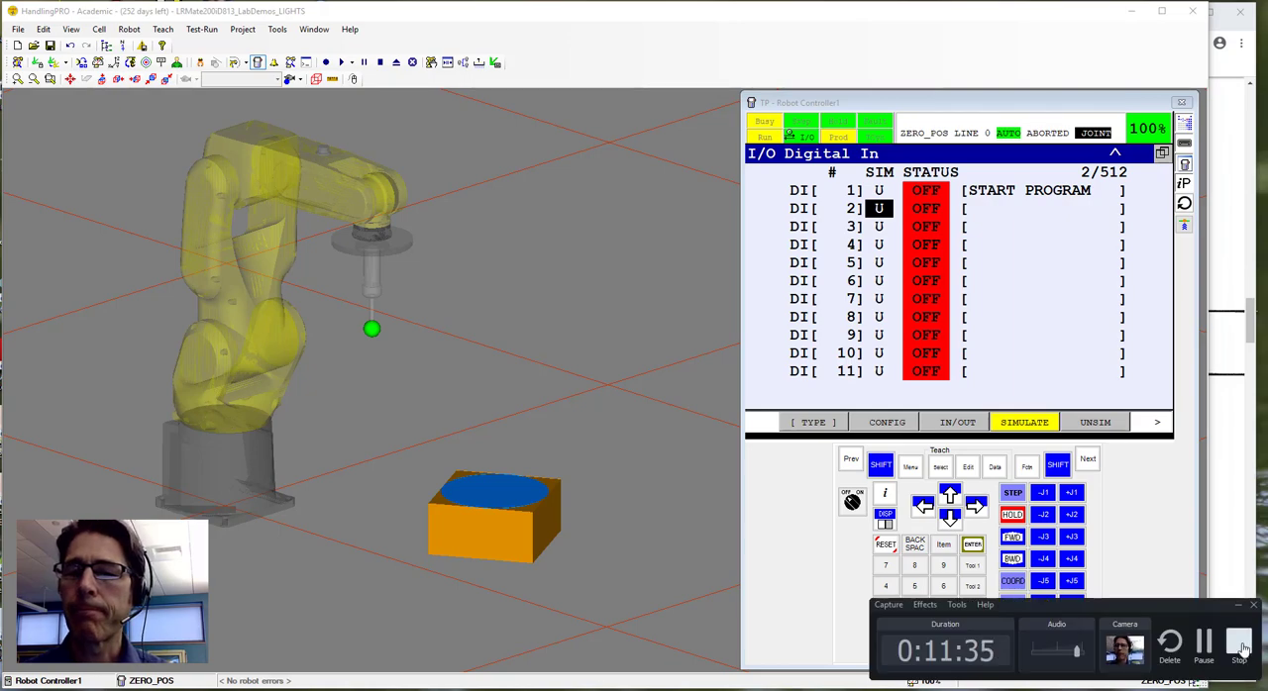